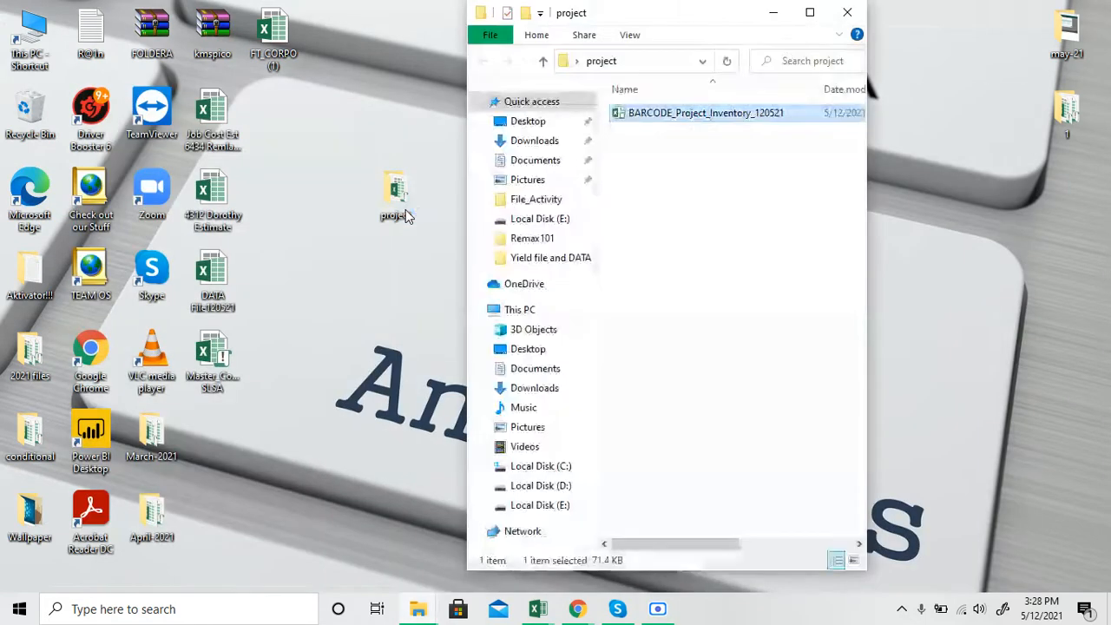
Put the project folder window away and switch to the BARCODE_Project_Inventory_120521 workbook in Excel
{"action": "left_click", "coordinate": [810, 14]}
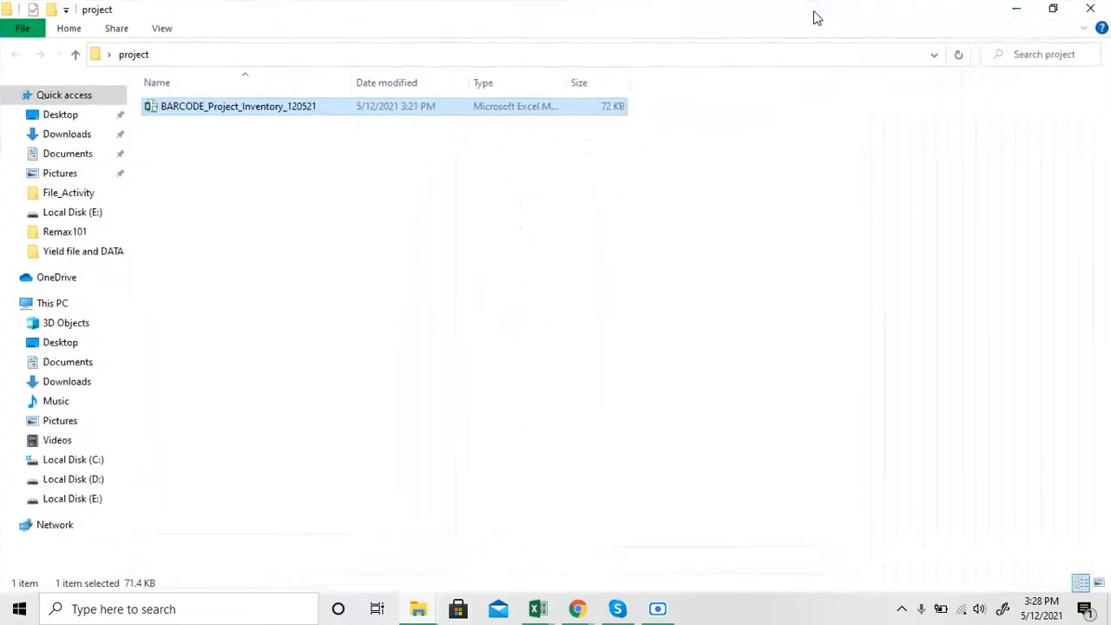
{"action": "left_click", "coordinate": [1020, 16]}
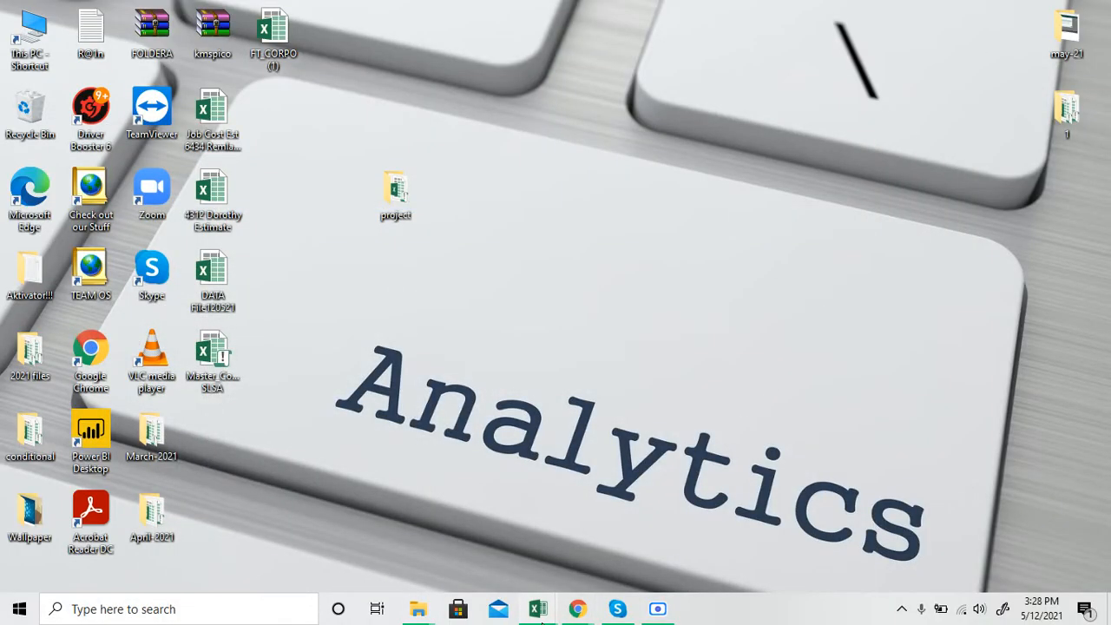
{"action": "mouse_move", "coordinate": [538, 608]}
{"action": "left_click", "coordinate": [506, 570]}
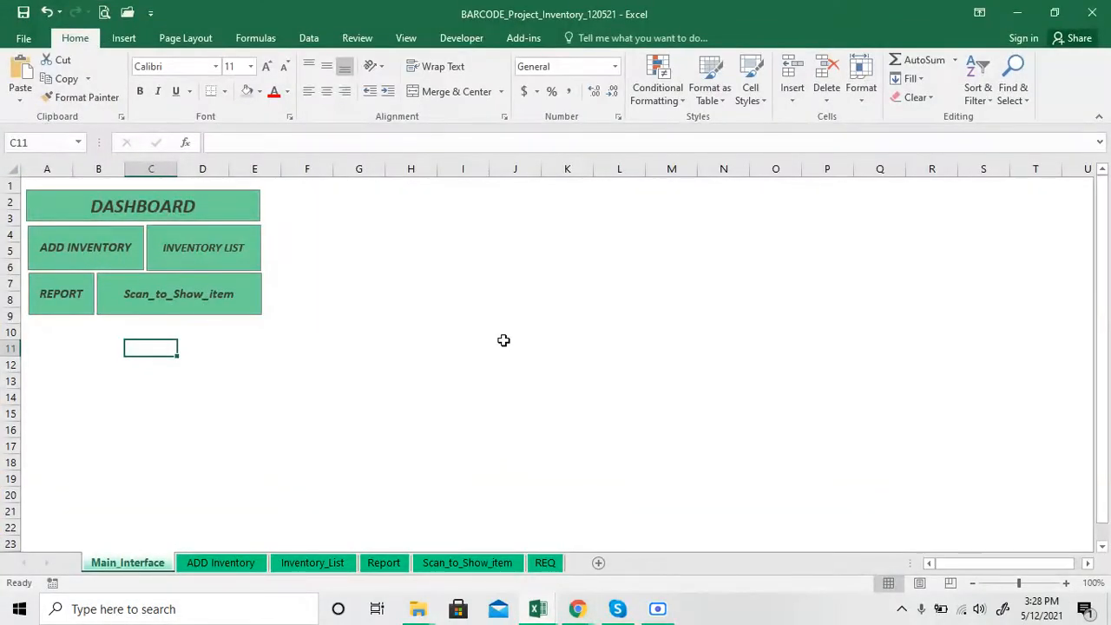
Look through the ADD Inventory, Inventory_List, Report, Scan_to_Show_item and REQ sheets, then return to Main_Interface
{"action": "left_click", "coordinate": [236, 565]}
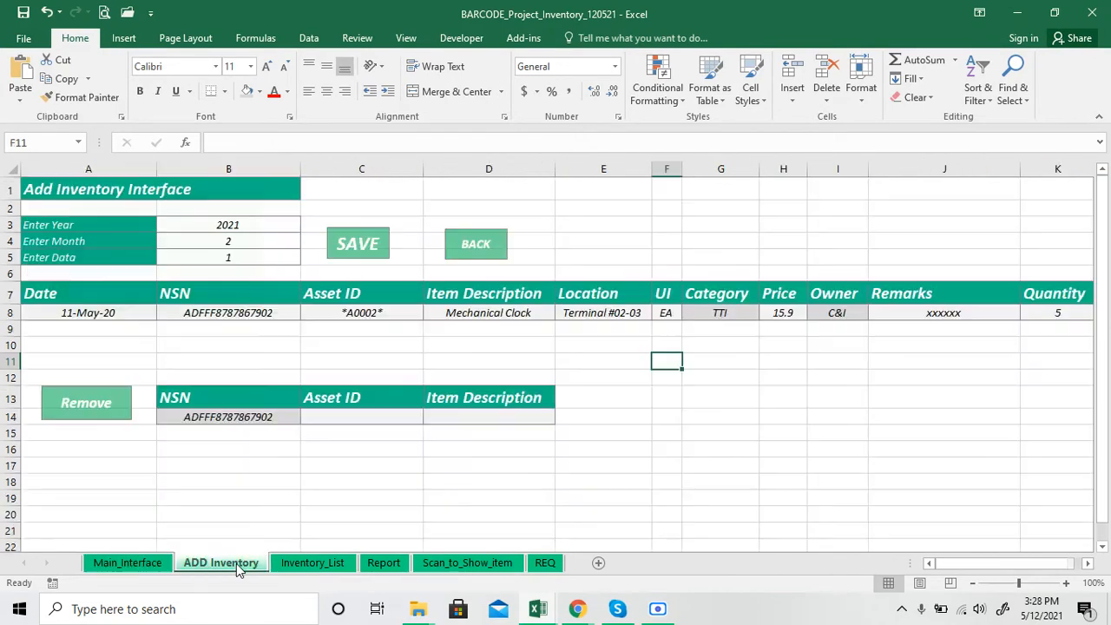
{"action": "left_click", "coordinate": [298, 565]}
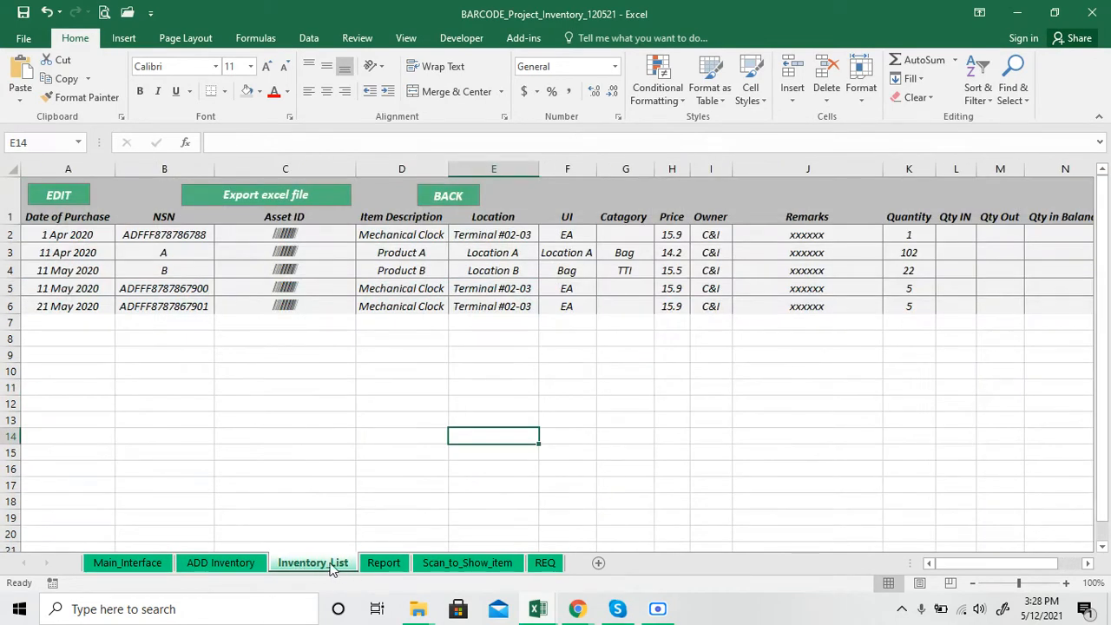
{"action": "left_click", "coordinate": [148, 566]}
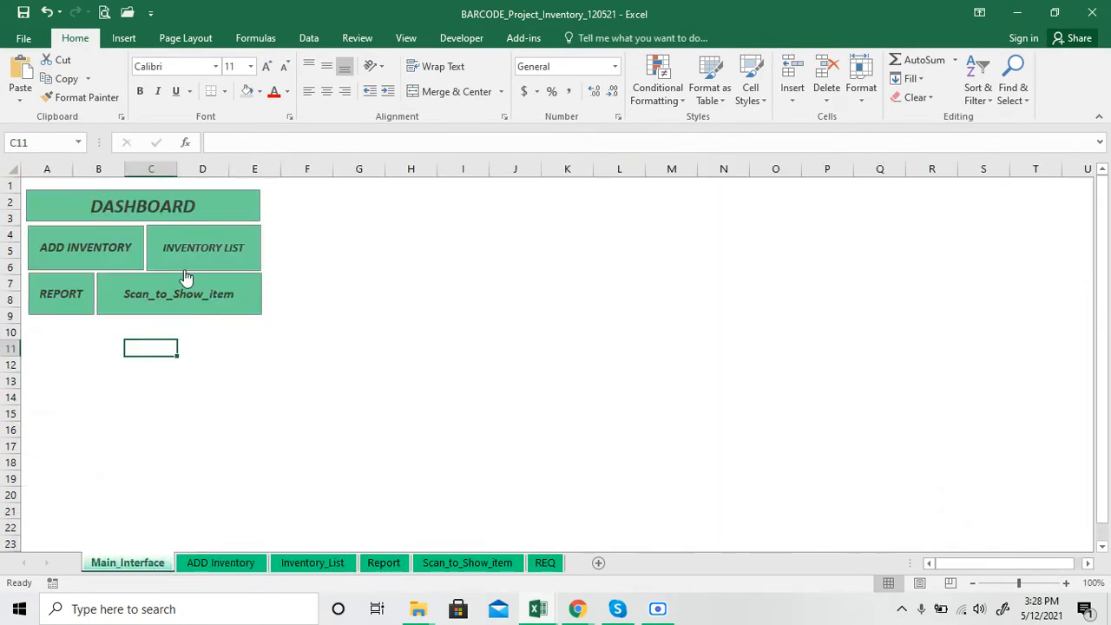
{"action": "left_click", "coordinate": [229, 564]}
{"action": "left_click", "coordinate": [293, 566]}
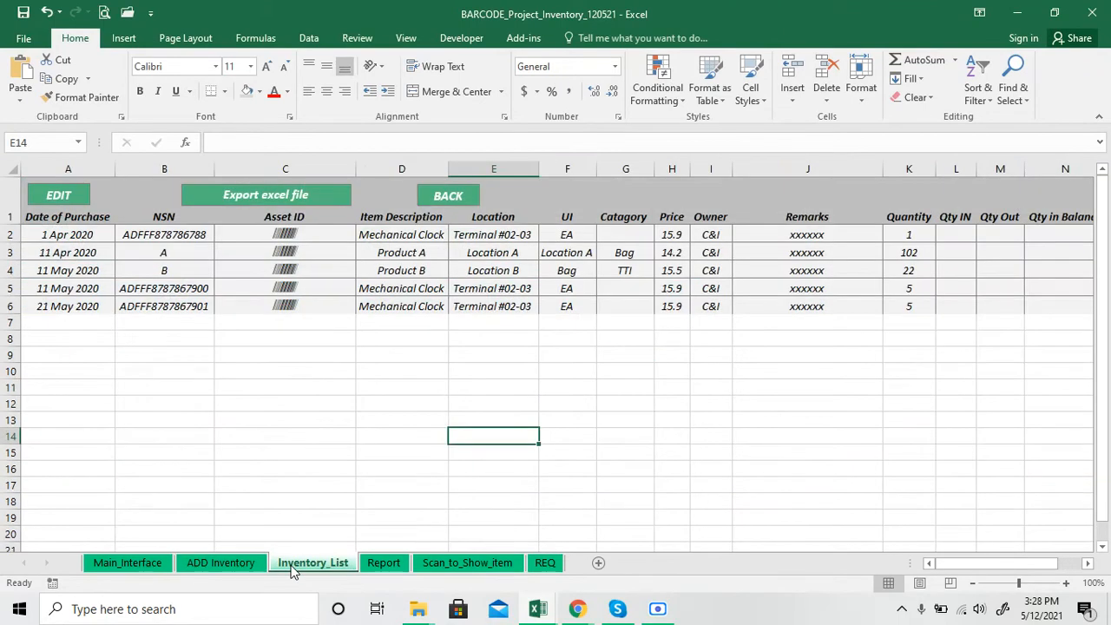
{"action": "left_click", "coordinate": [385, 565]}
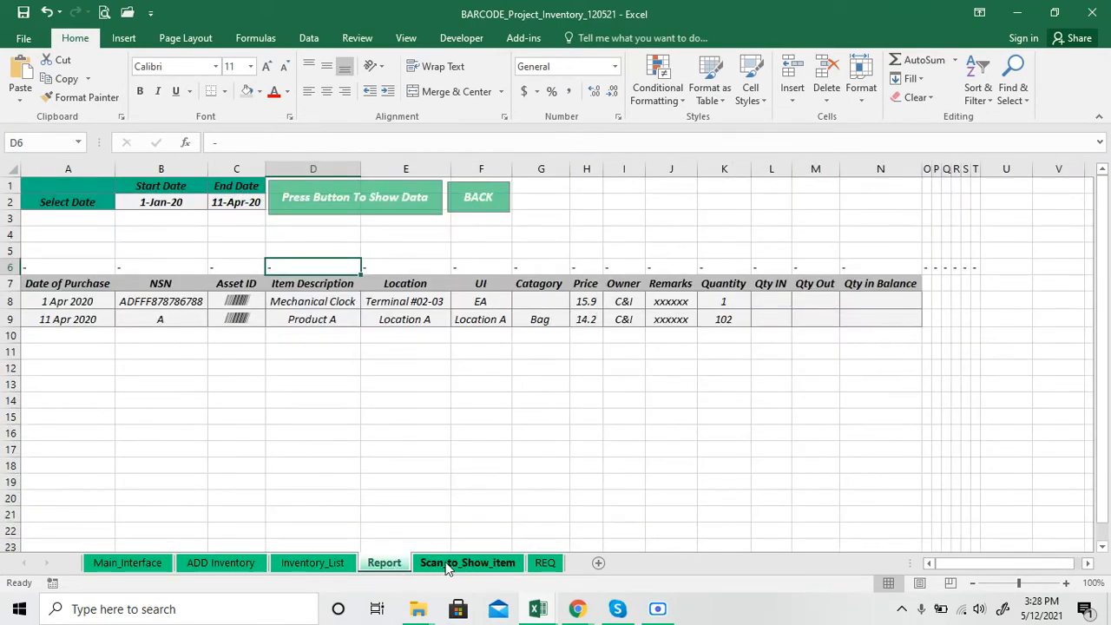
{"action": "left_click", "coordinate": [465, 565]}
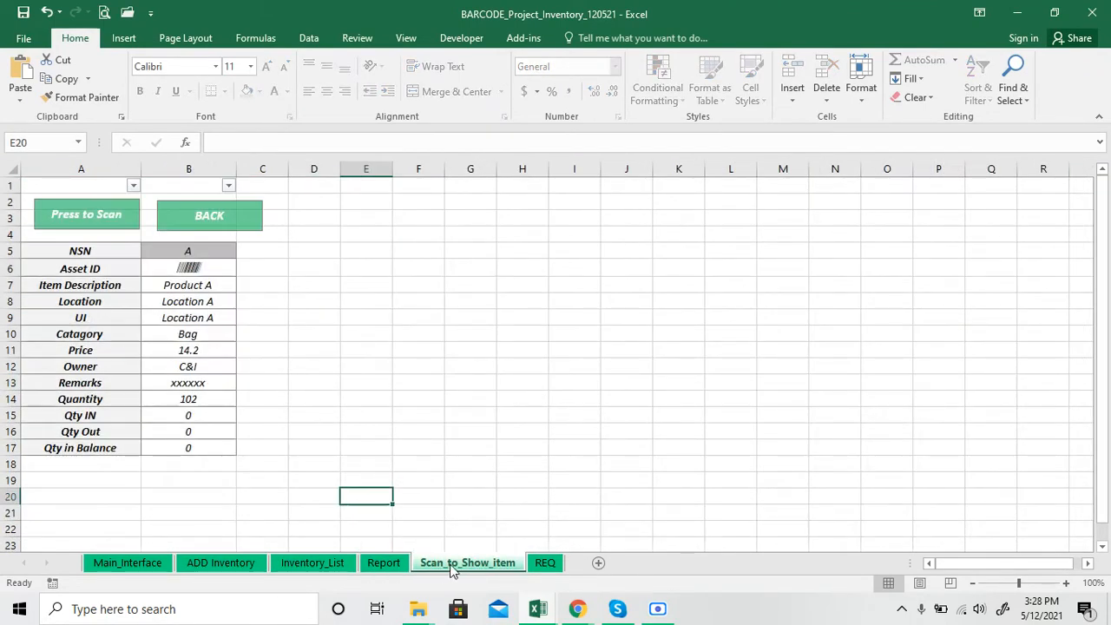
{"action": "left_click", "coordinate": [544, 565]}
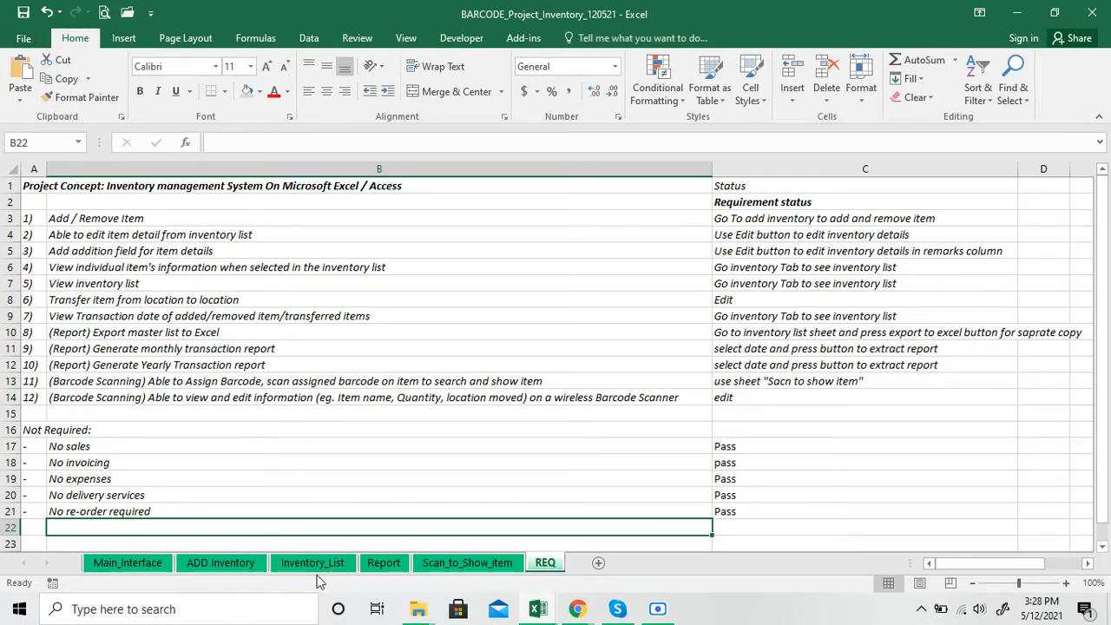
{"action": "left_click", "coordinate": [127, 562]}
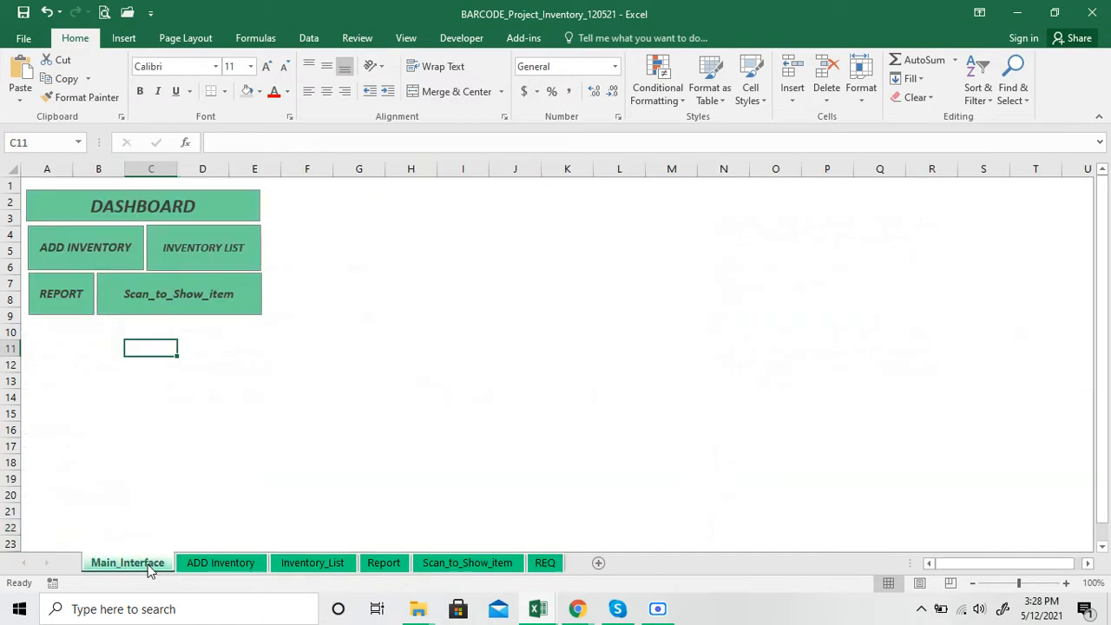
Try the dashboard links to Add Inventory, Inventory List, Scan_to_Show_item and Report, going back to the dashboard after each
{"action": "left_click", "coordinate": [122, 255]}
{"action": "left_click", "coordinate": [477, 246]}
{"action": "left_click", "coordinate": [247, 252]}
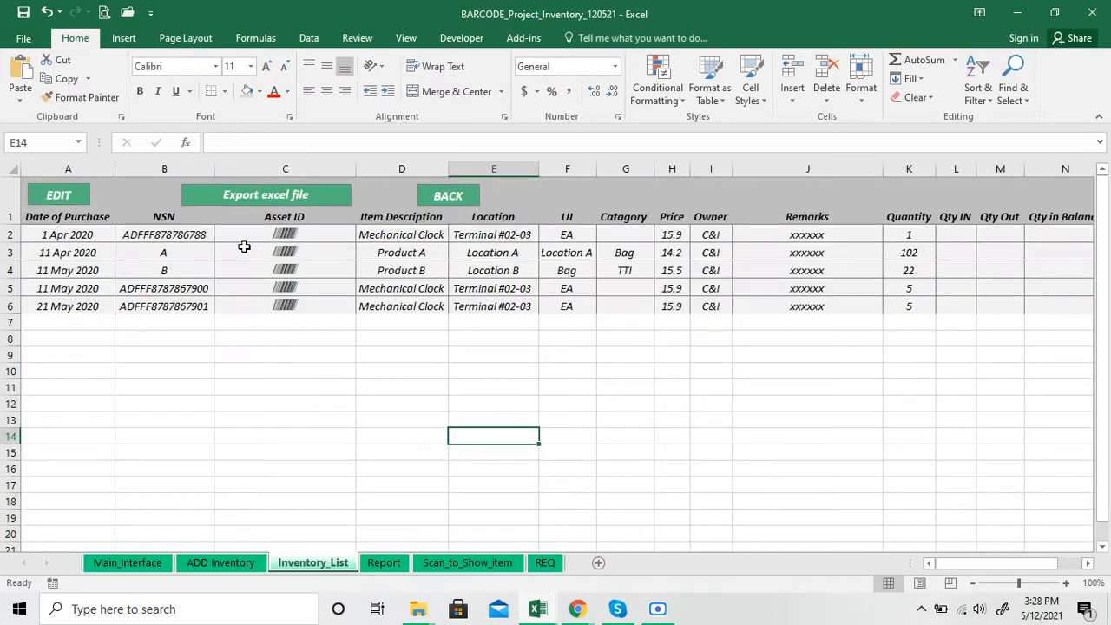
{"action": "left_click", "coordinate": [434, 209]}
{"action": "left_click", "coordinate": [213, 293]}
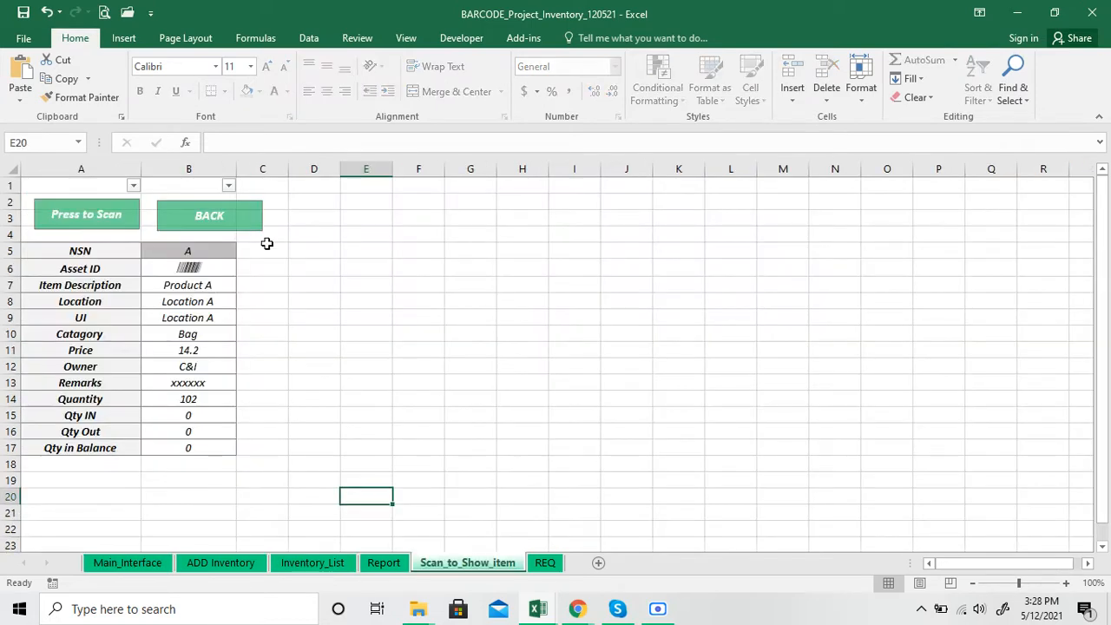
{"action": "left_click", "coordinate": [239, 230]}
{"action": "left_click", "coordinate": [70, 311]}
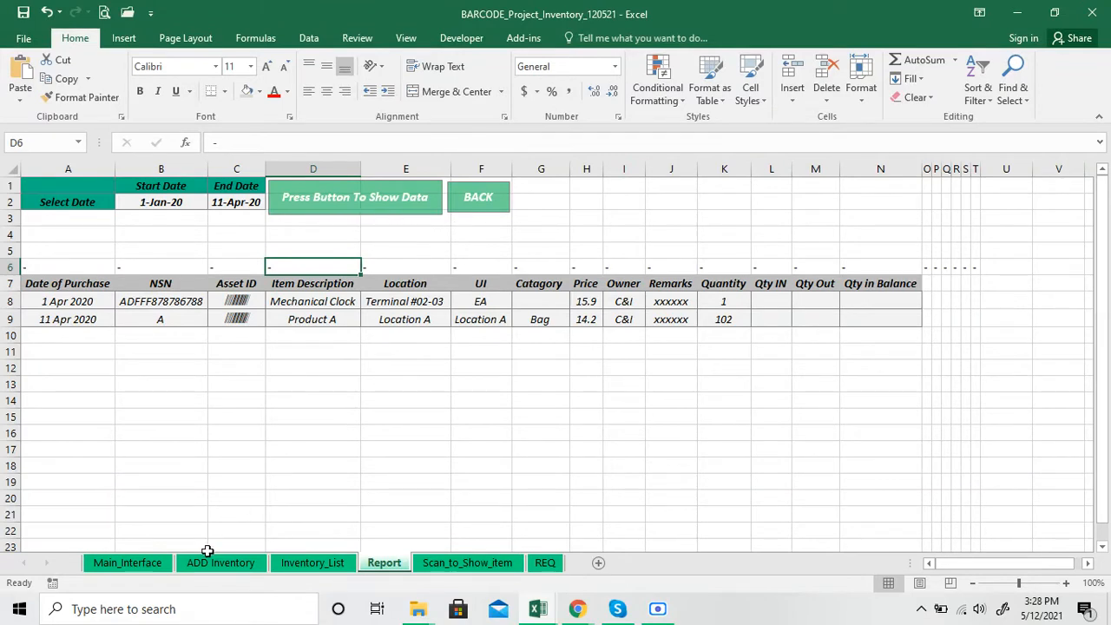
{"action": "left_click", "coordinate": [467, 195]}
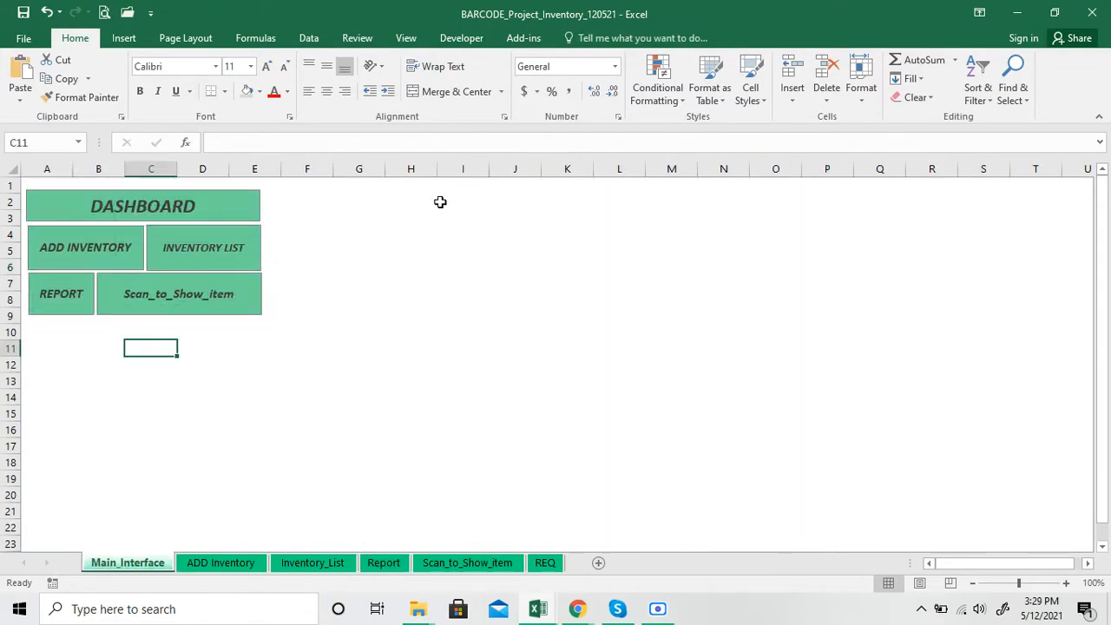
Examine the NSN, Asset ID, Item Description, Location and UI fields of the entry row on the ADD Inventory sheet
{"action": "left_click", "coordinate": [210, 555]}
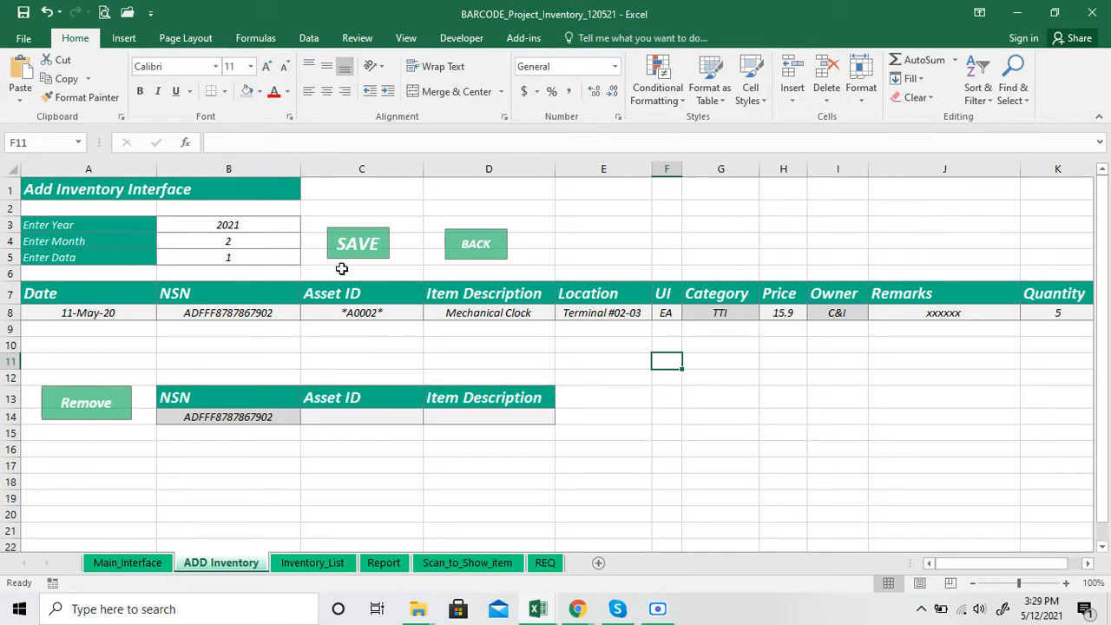
{"action": "left_click", "coordinate": [265, 315]}
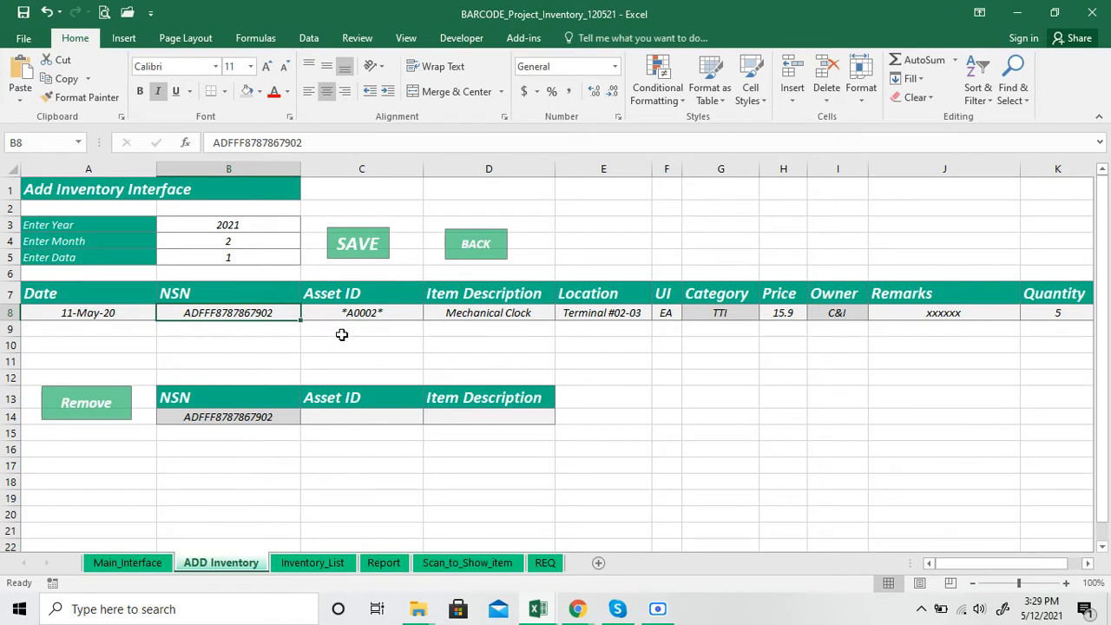
{"action": "left_click", "coordinate": [322, 316]}
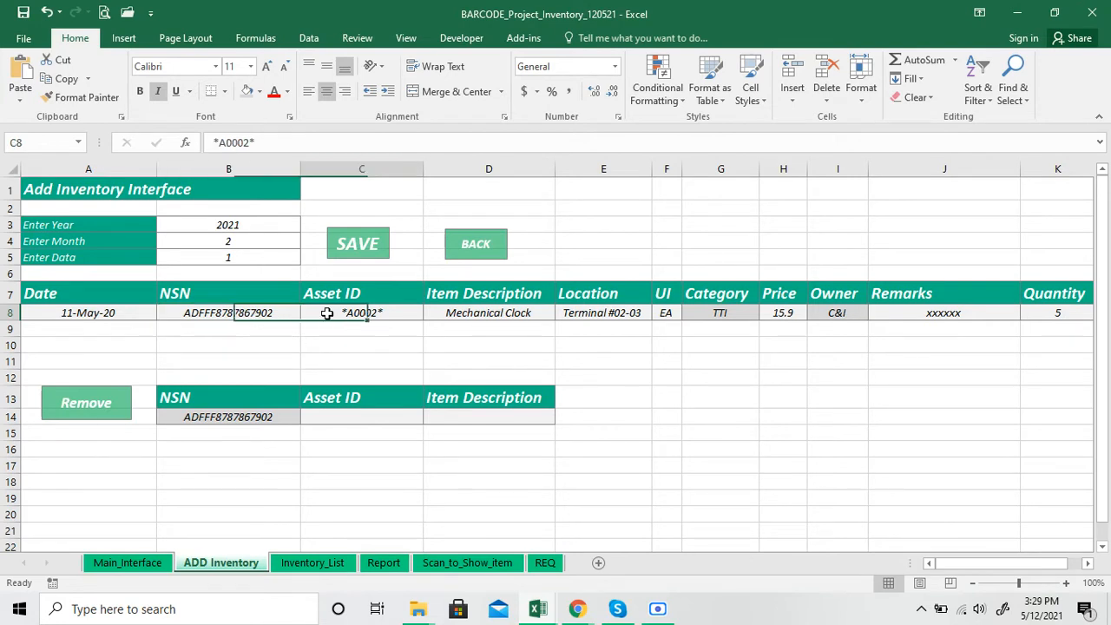
{"action": "left_click", "coordinate": [269, 311]}
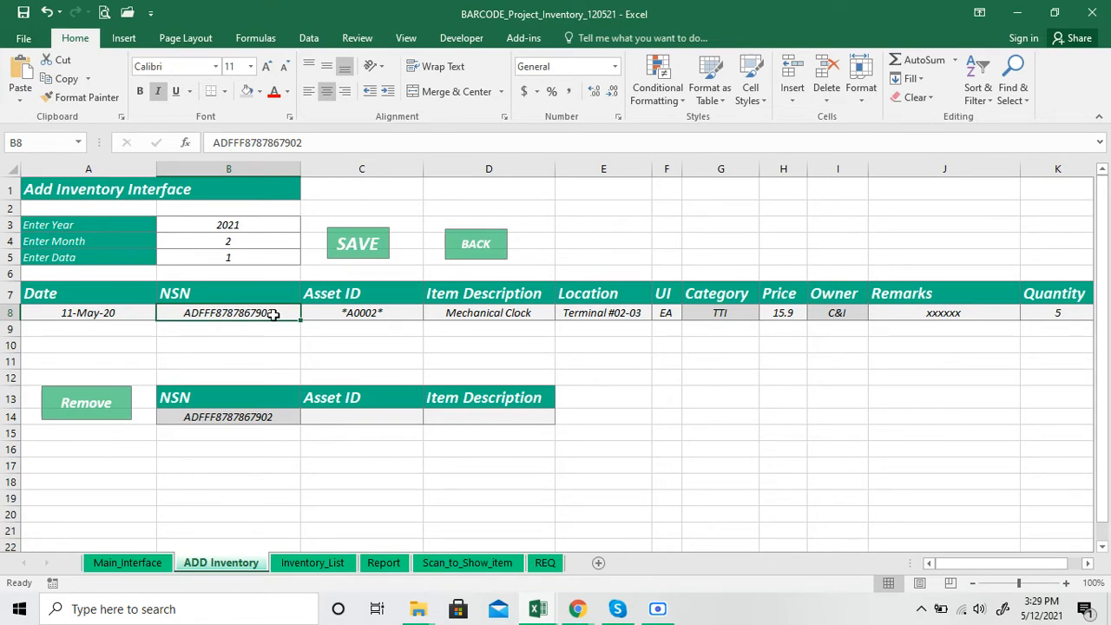
{"action": "left_click", "coordinate": [349, 312]}
{"action": "left_click", "coordinate": [452, 312]}
{"action": "left_click", "coordinate": [601, 313]}
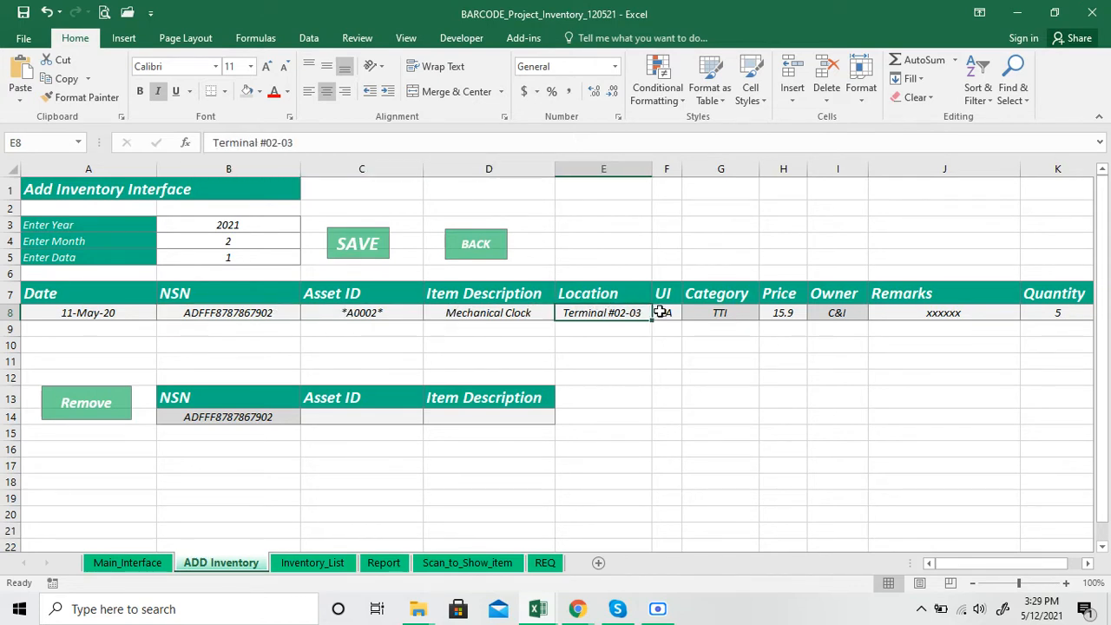
{"action": "left_click", "coordinate": [664, 312]}
Check the available choices for the entry row's Category and Owner, and view its Price, without changing any value
{"action": "left_click", "coordinate": [716, 314]}
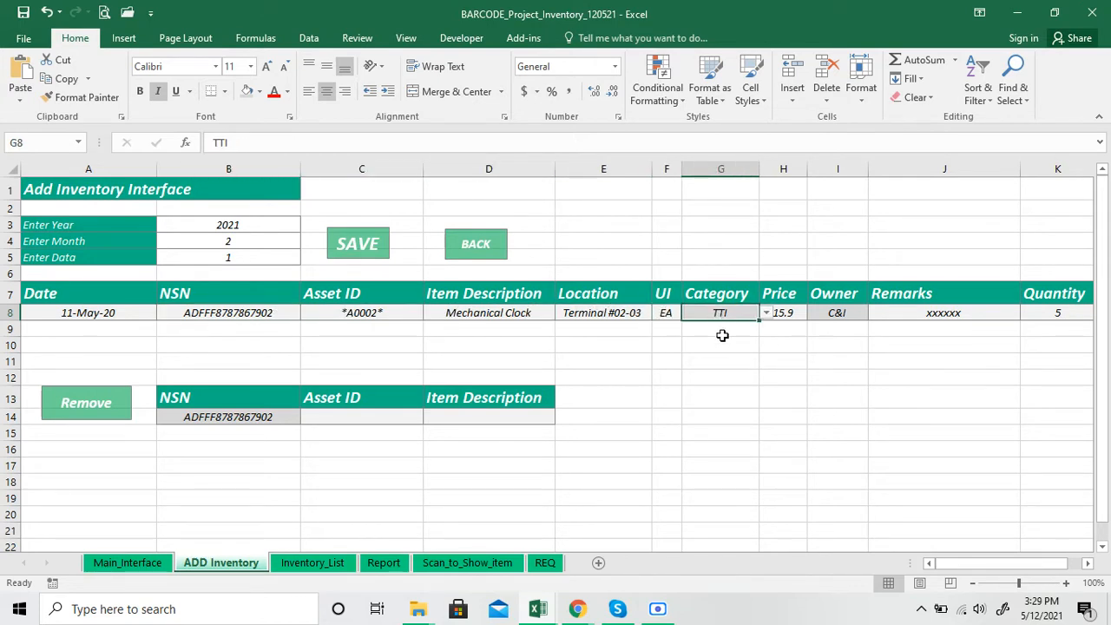
{"action": "left_click", "coordinate": [767, 314]}
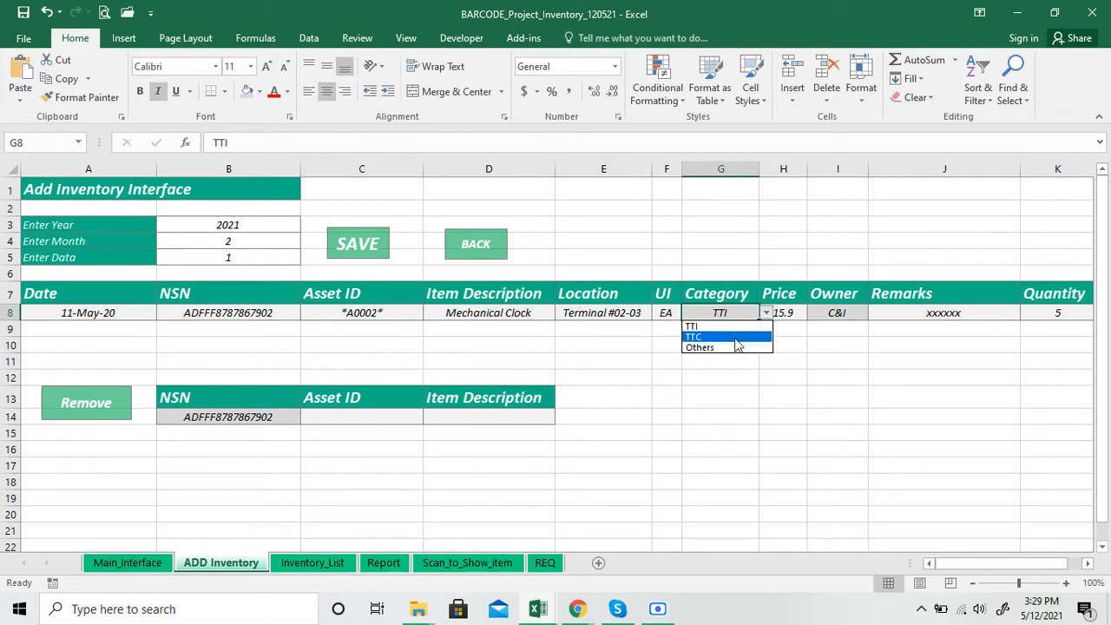
{"action": "key", "text": "Escape"}
{"action": "left_click", "coordinate": [785, 311]}
{"action": "left_click", "coordinate": [825, 312]}
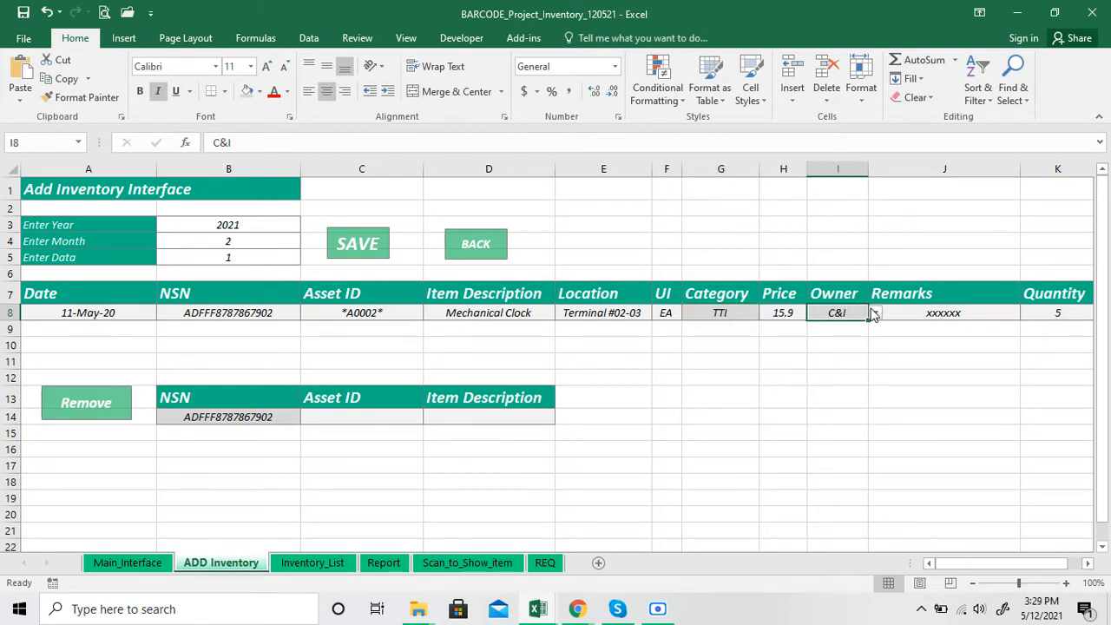
{"action": "left_click", "coordinate": [875, 312]}
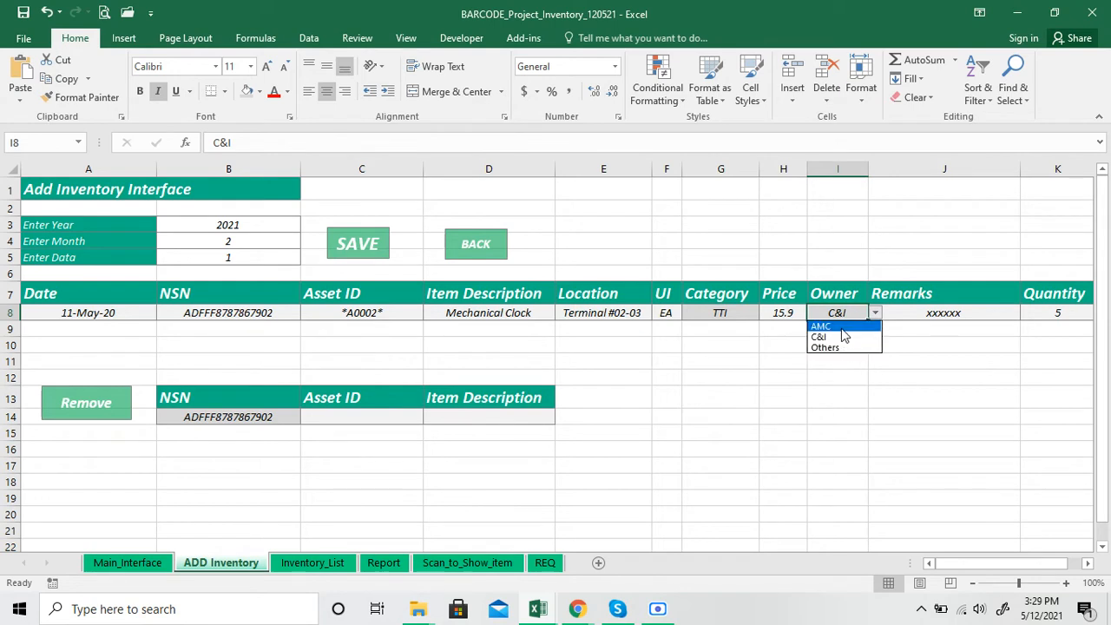
{"action": "key", "text": "Escape"}
Examine the Remarks, Quantity and Date fields of the inventory entry row
{"action": "left_click", "coordinate": [921, 309]}
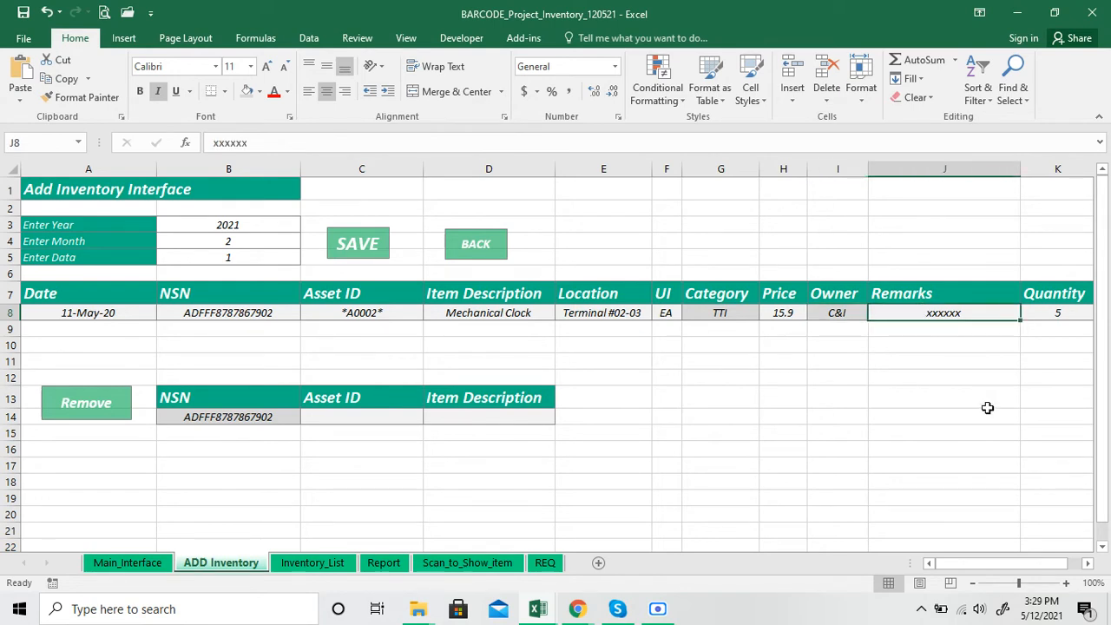
{"action": "left_click", "coordinate": [1088, 563]}
{"action": "left_click", "coordinate": [1087, 563]}
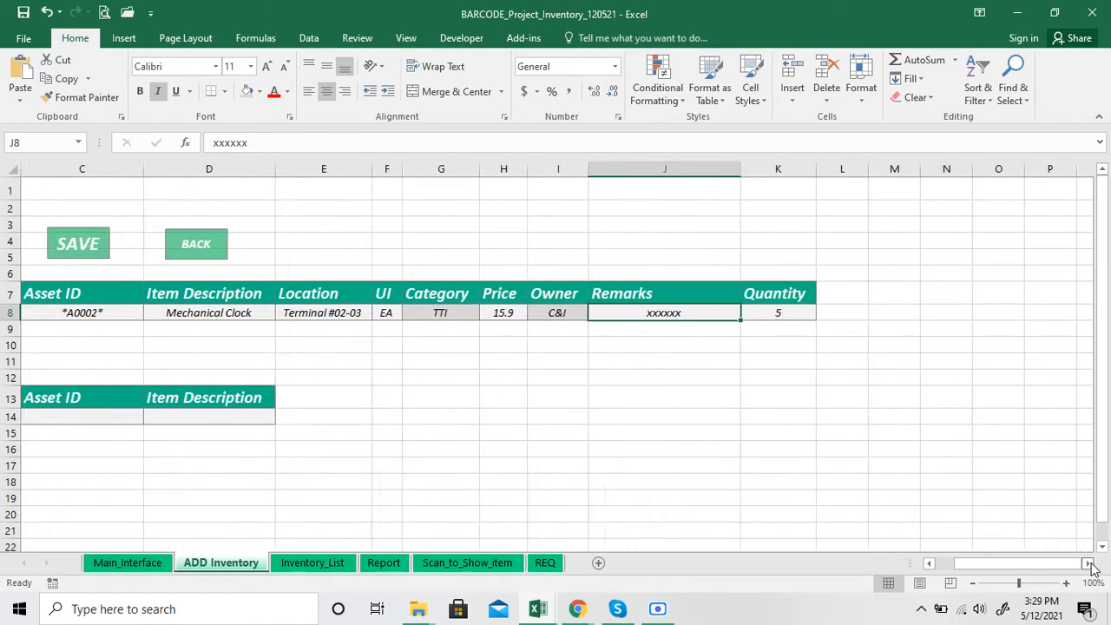
{"action": "left_click", "coordinate": [786, 314]}
{"action": "left_click_drag", "start_coordinate": [1014, 566], "coordinate": [930, 580]}
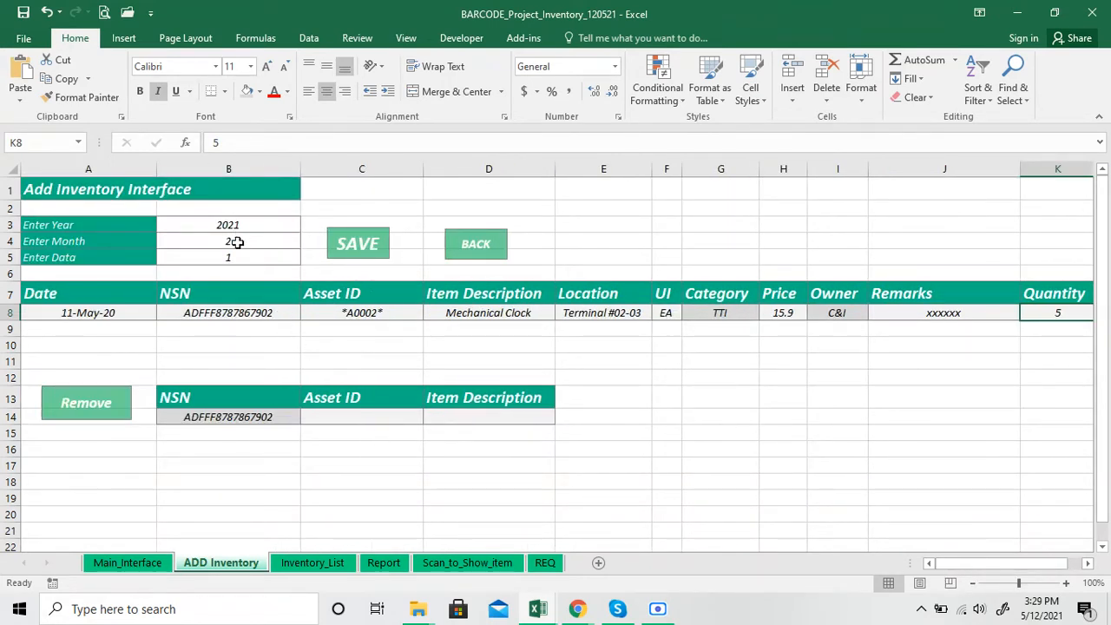
{"action": "left_click", "coordinate": [129, 312]}
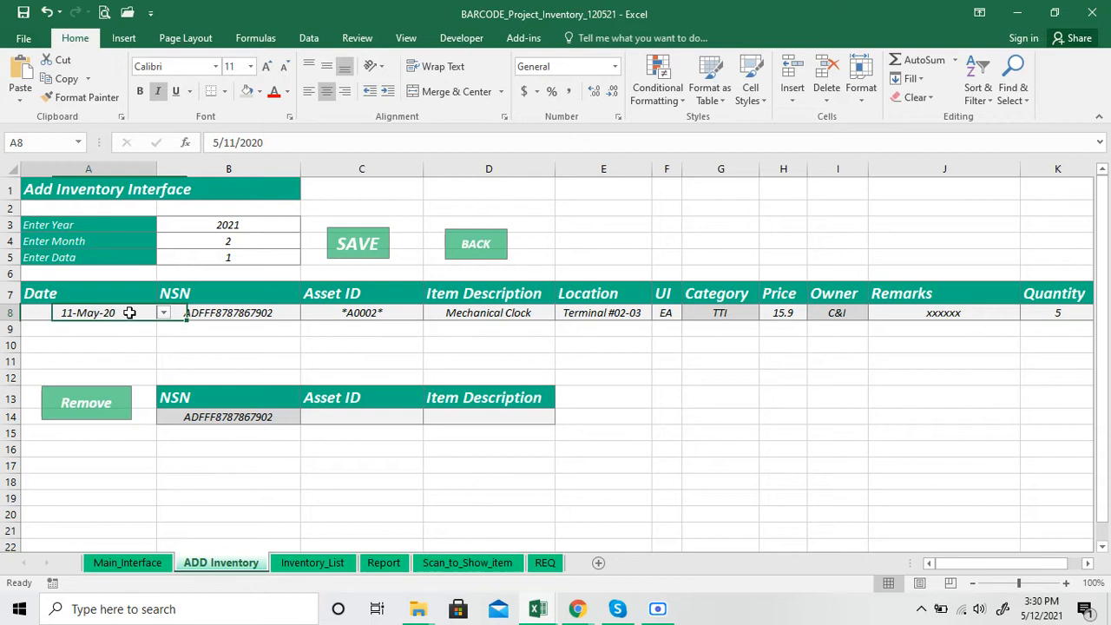
{"action": "left_click", "coordinate": [191, 344]}
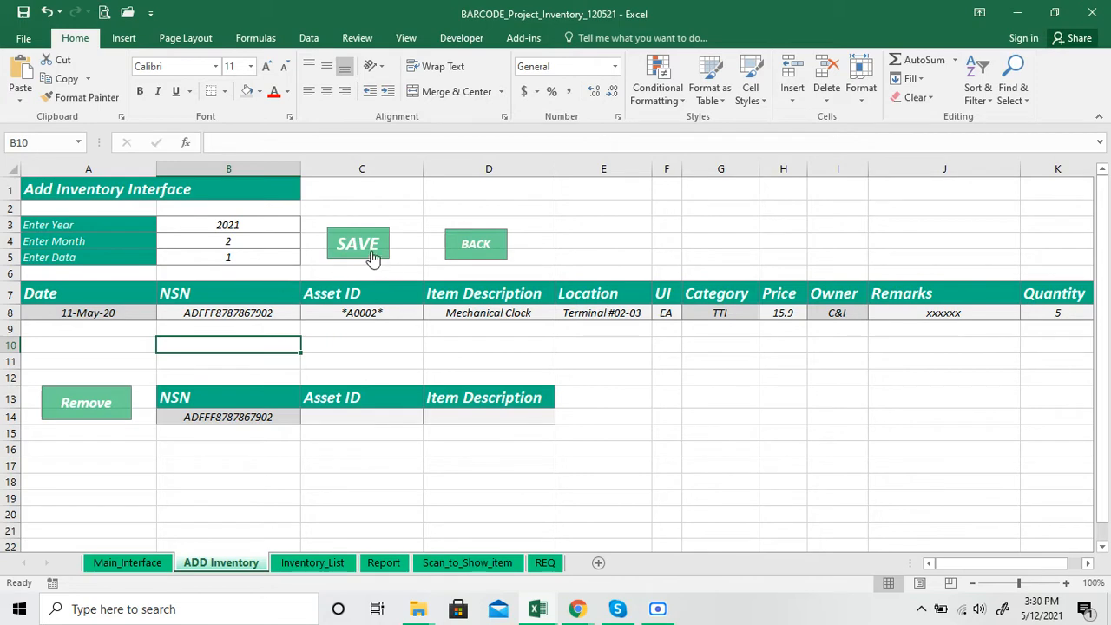
Compare the records on the Inventory_List sheet with the entry row on the ADD Inventory sheet
{"action": "left_click", "coordinate": [313, 562]}
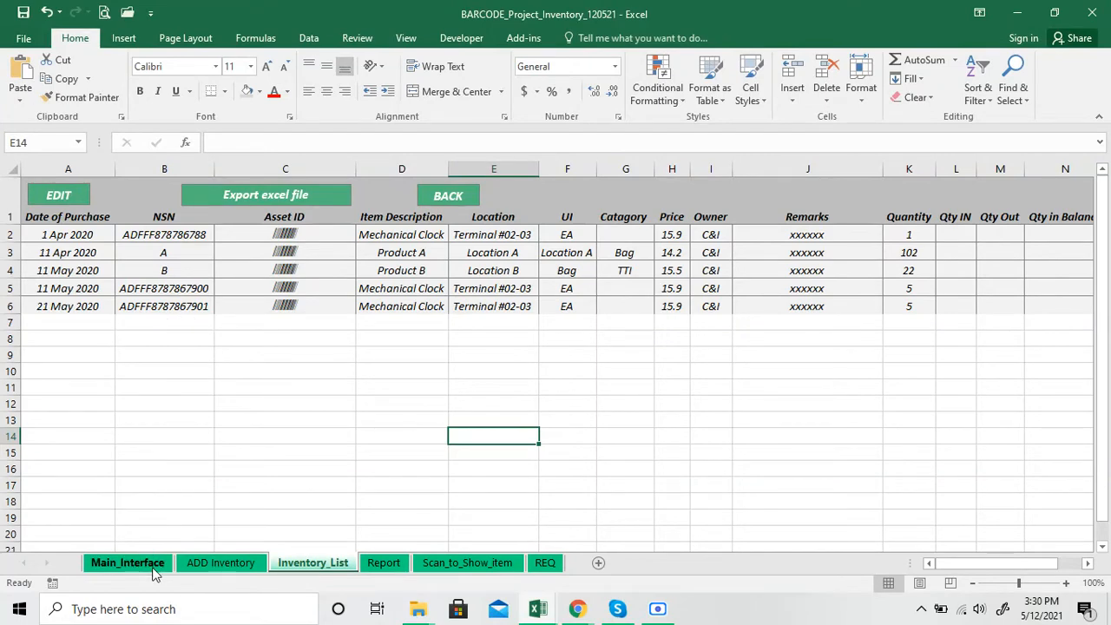
{"action": "left_click", "coordinate": [200, 566]}
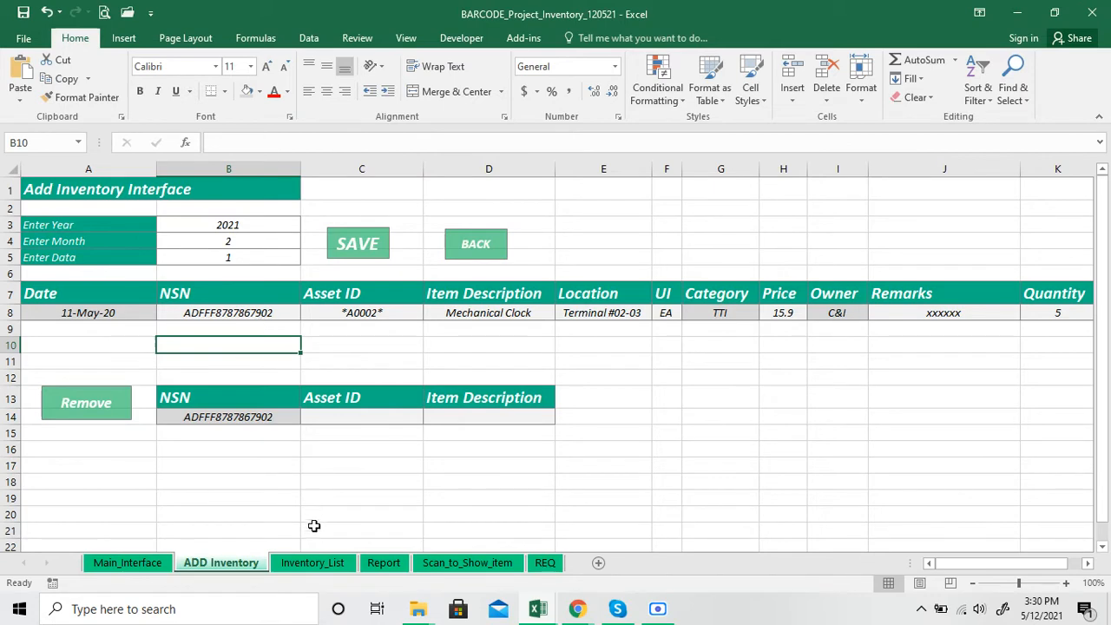
{"action": "left_click", "coordinate": [311, 563]}
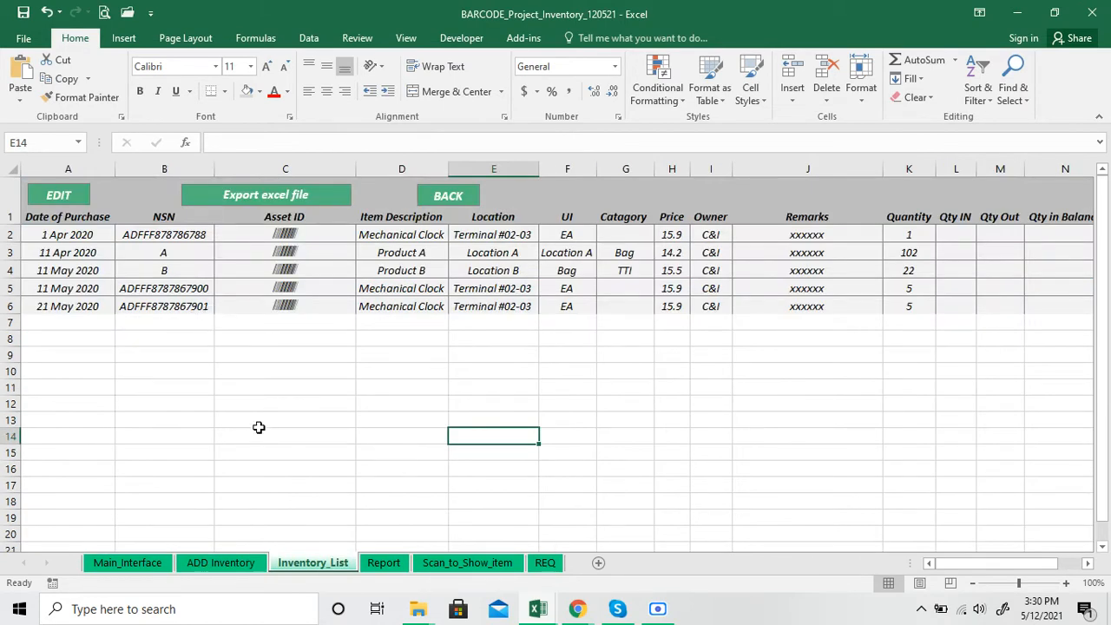
On the ADD Inventory sheet, check the month value and the dates offered for the entry row
{"action": "left_click", "coordinate": [249, 564]}
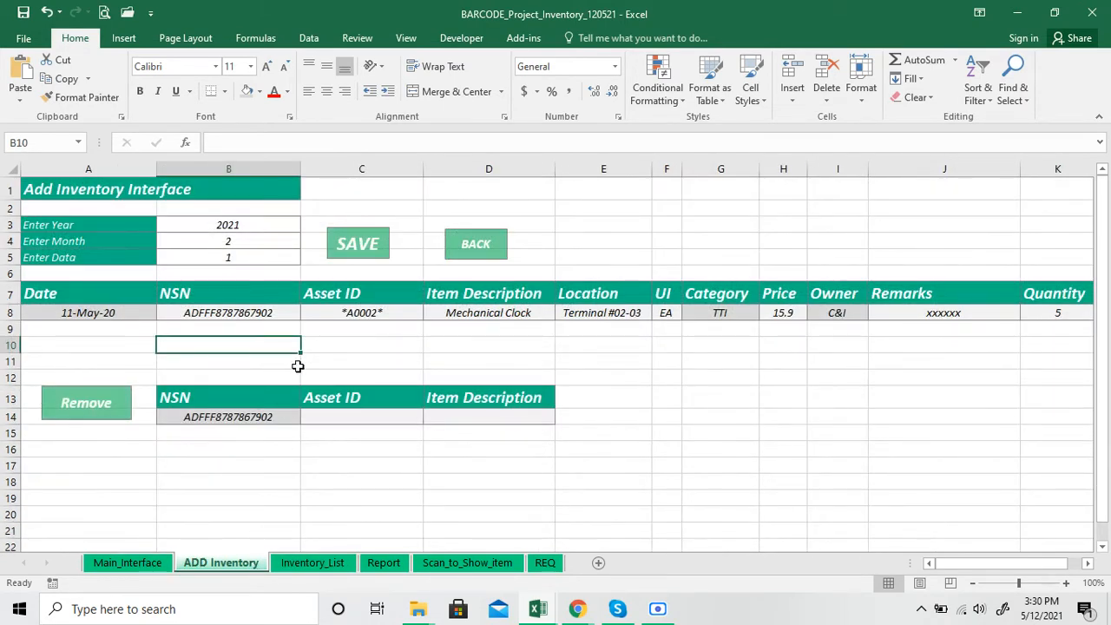
{"action": "left_click", "coordinate": [270, 240]}
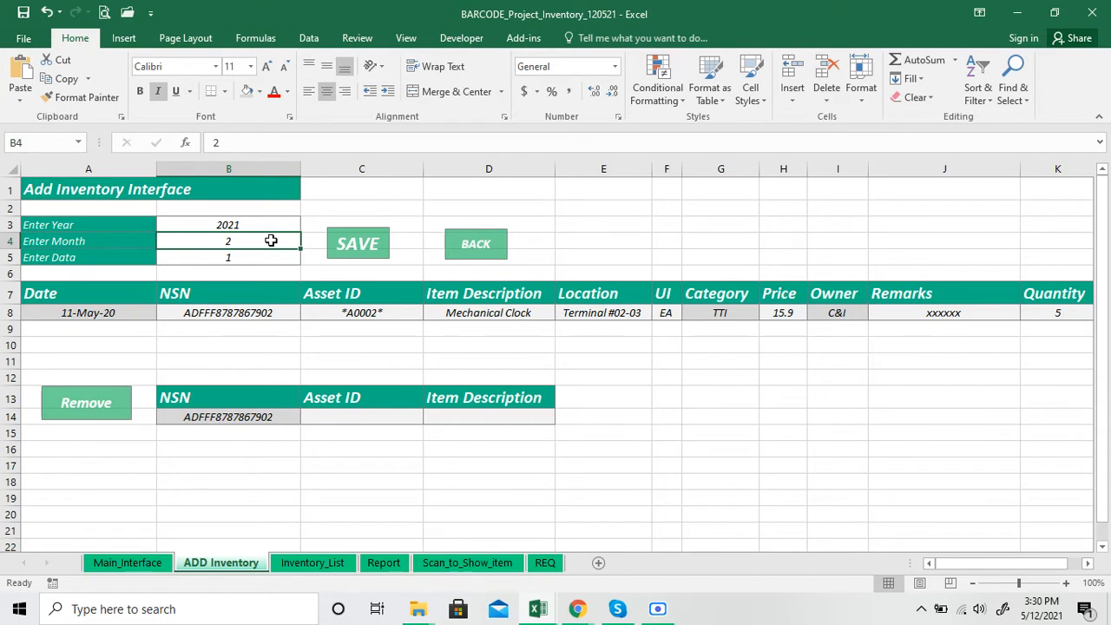
{"action": "left_click", "coordinate": [92, 316]}
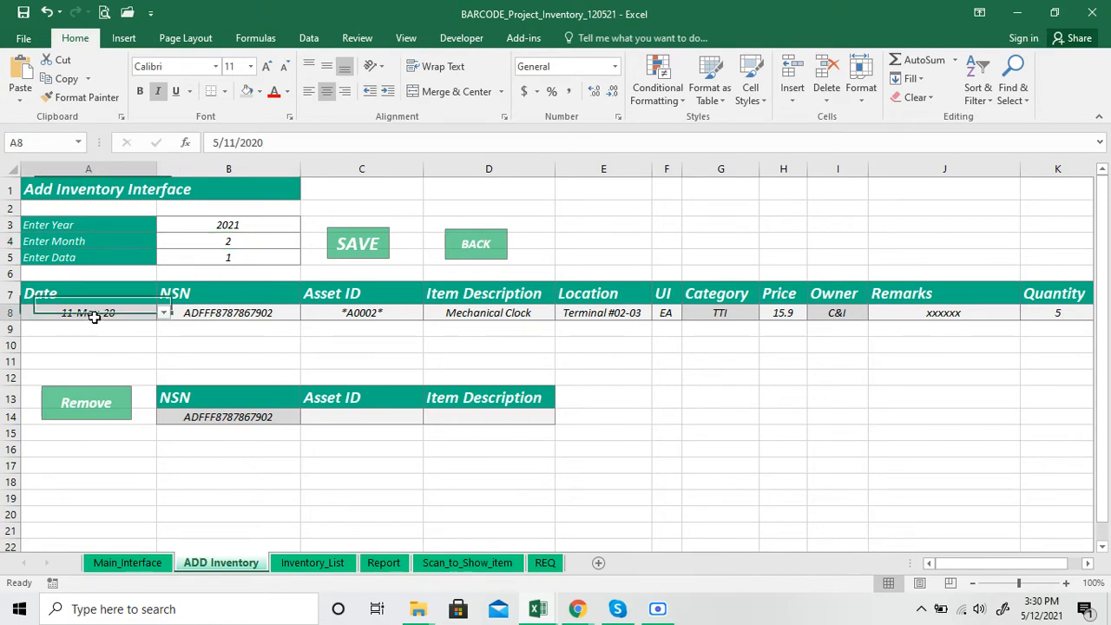
{"action": "left_click", "coordinate": [163, 314]}
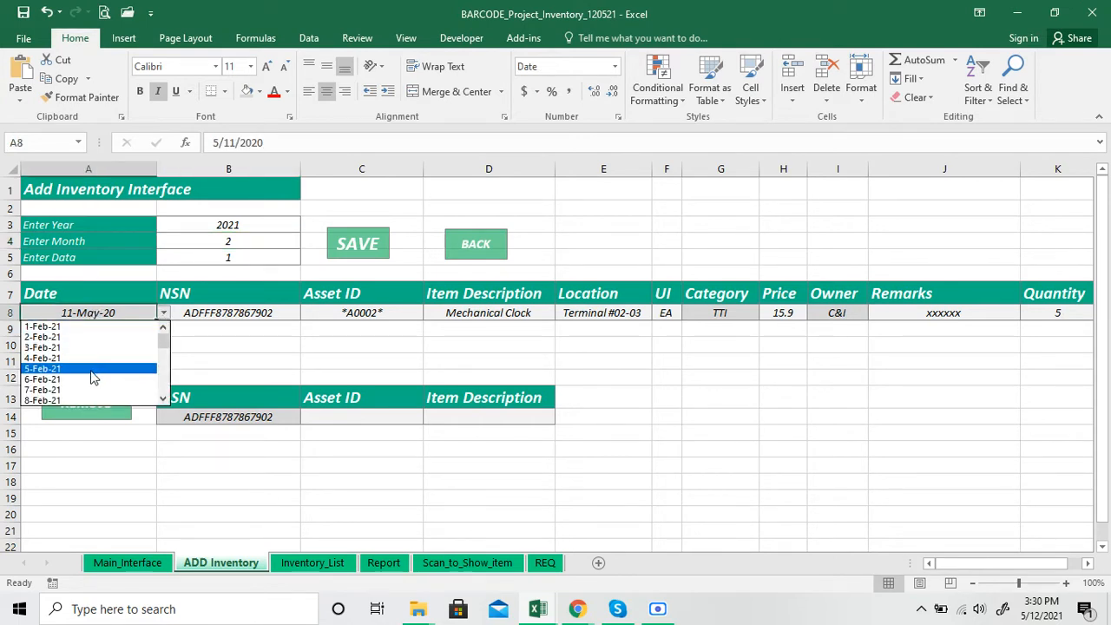
Set Enter Month to 5 and check the dates offered for the entry row without choosing one
{"action": "left_click", "coordinate": [261, 244]}
{"action": "left_click", "coordinate": [259, 240]}
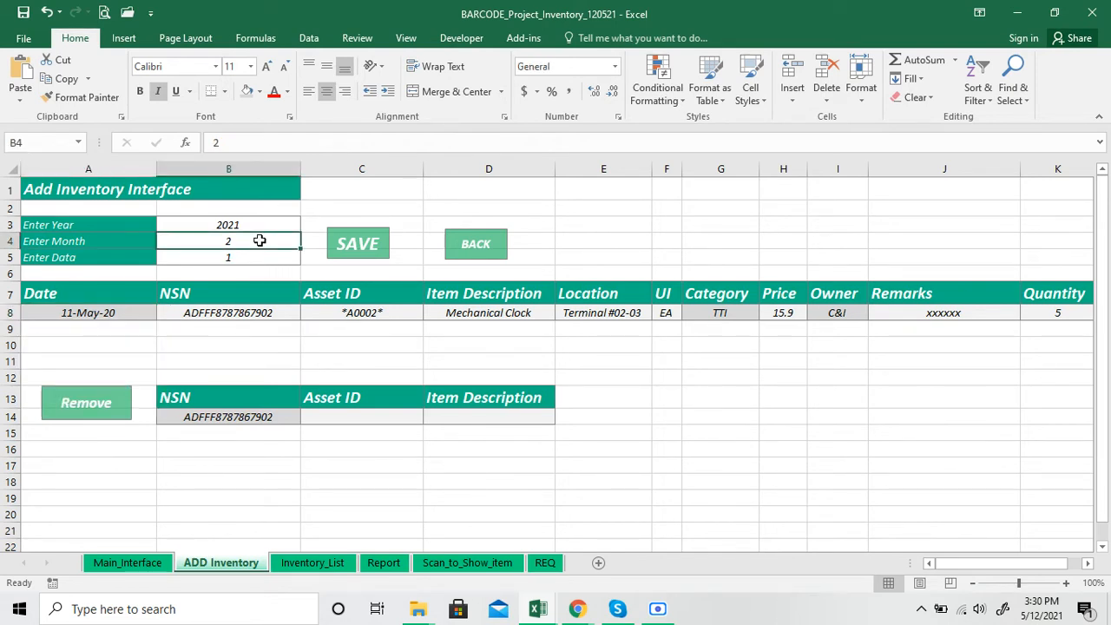
{"action": "type", "text": "5"}
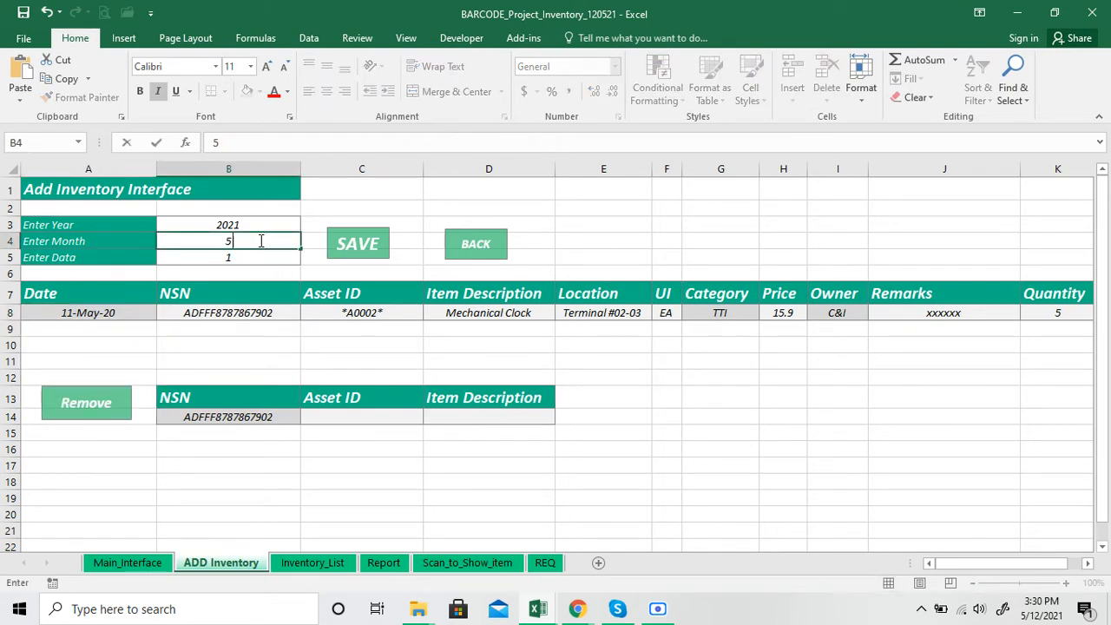
{"action": "key", "text": "Return"}
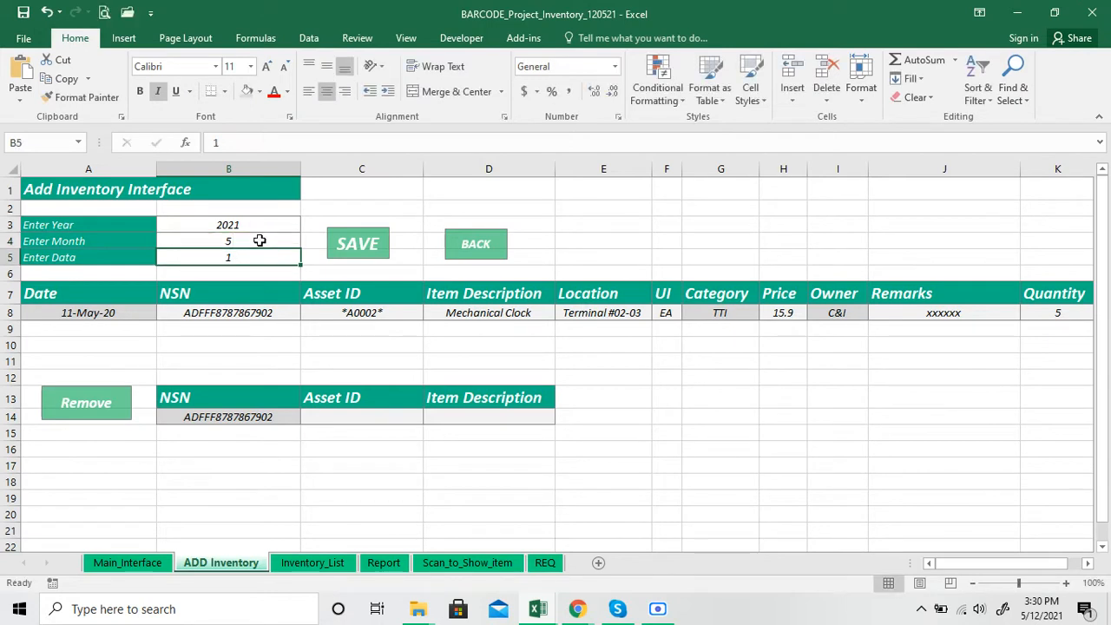
{"action": "left_click", "coordinate": [136, 312]}
{"action": "left_click", "coordinate": [163, 314]}
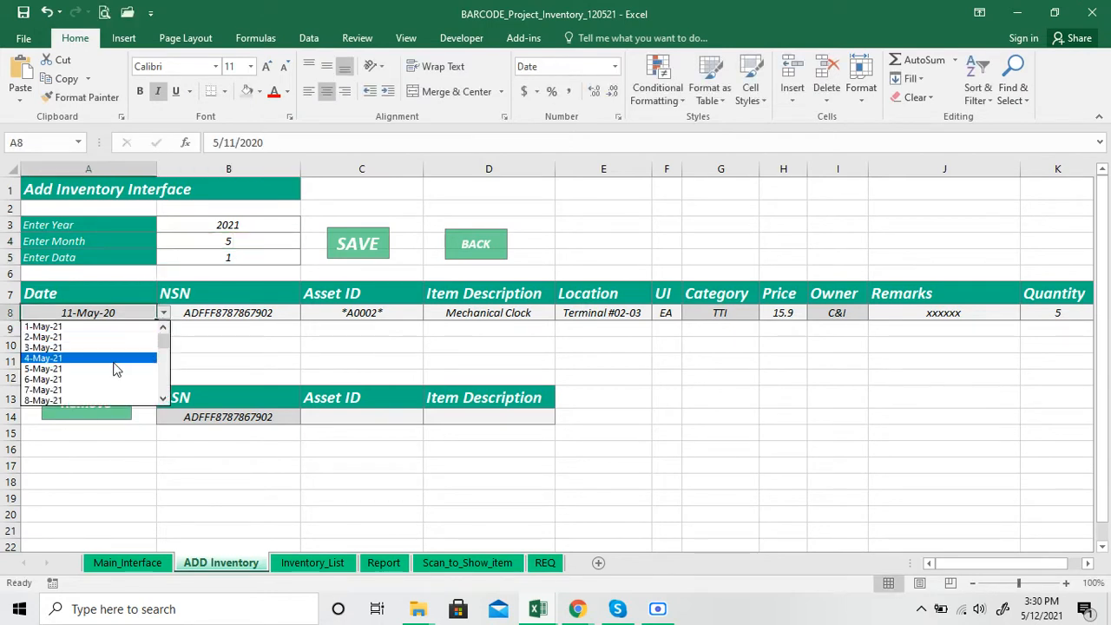
{"action": "left_click_drag", "start_coordinate": [167, 345], "coordinate": [167, 373]}
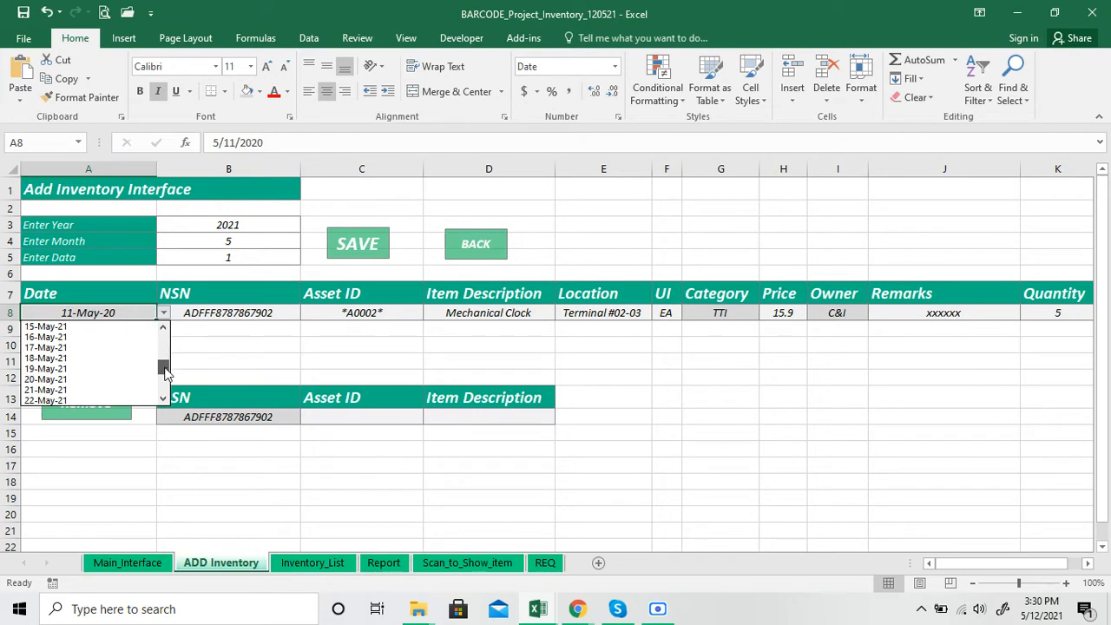
{"action": "left_click", "coordinate": [201, 370]}
Set Enter Month to 6 and view the entry row's date choices, leaving its date as it is
{"action": "left_click", "coordinate": [232, 240]}
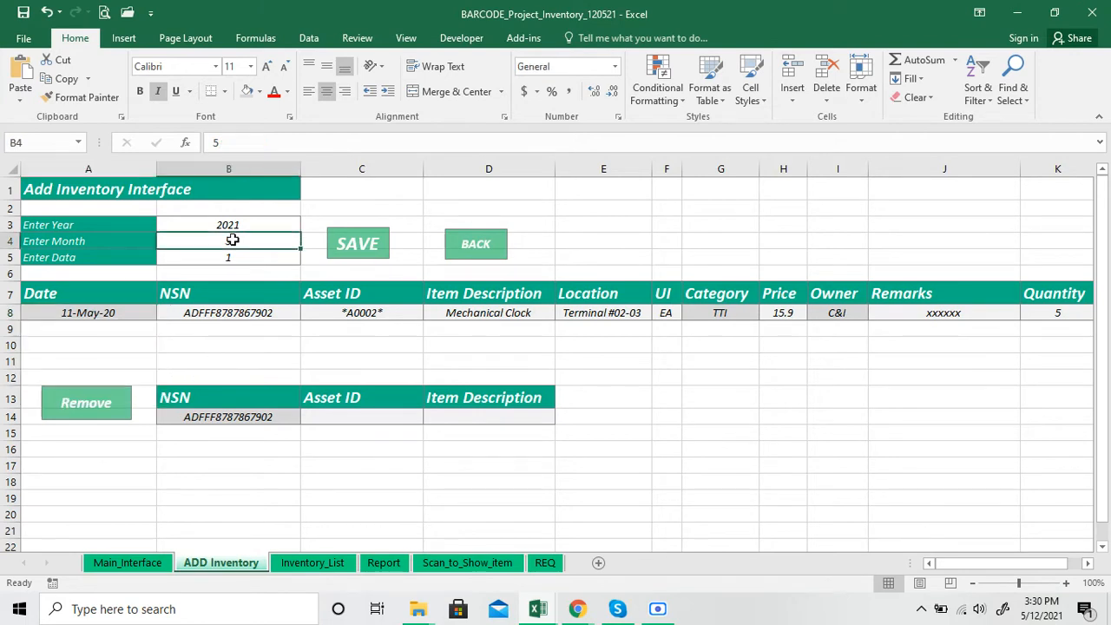
{"action": "key", "text": "Down"}
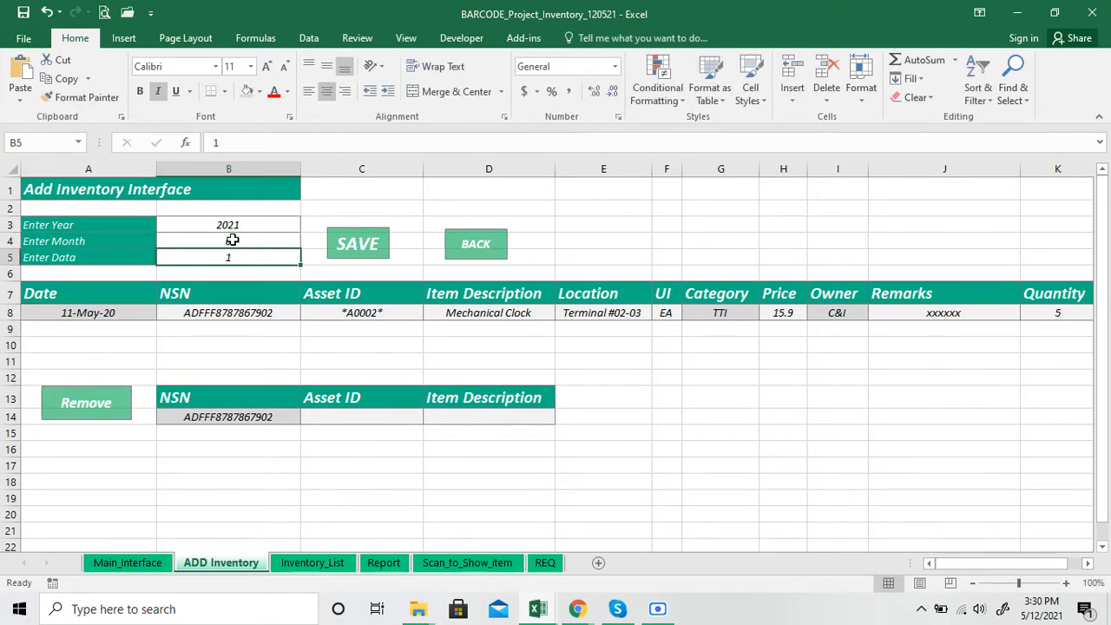
{"action": "left_click", "coordinate": [146, 313]}
{"action": "left_click", "coordinate": [164, 314]}
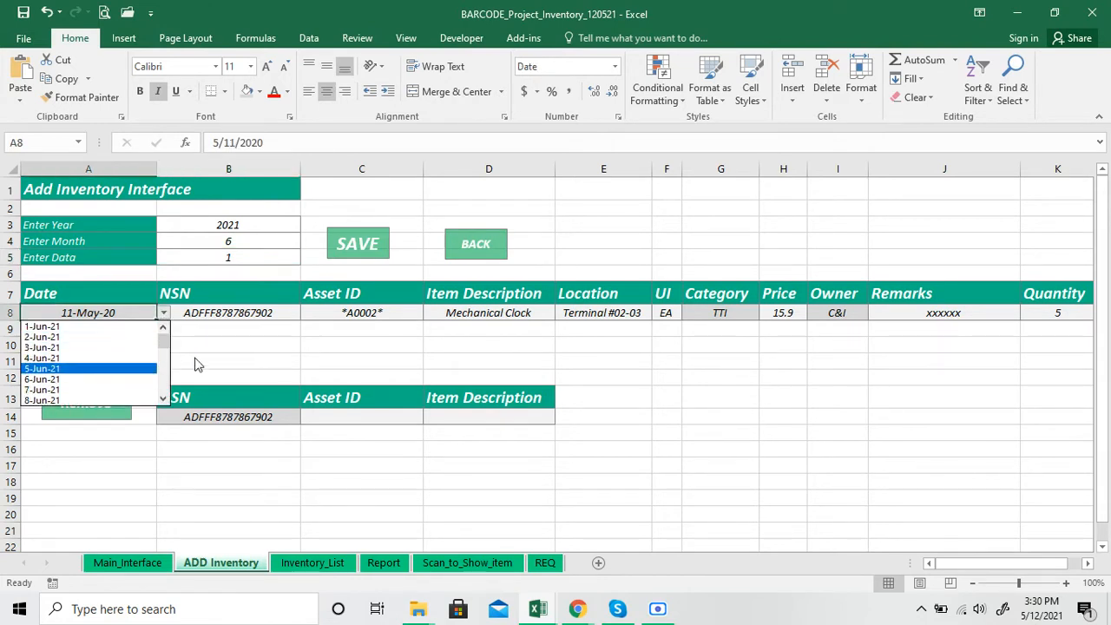
{"action": "key", "text": "Escape"}
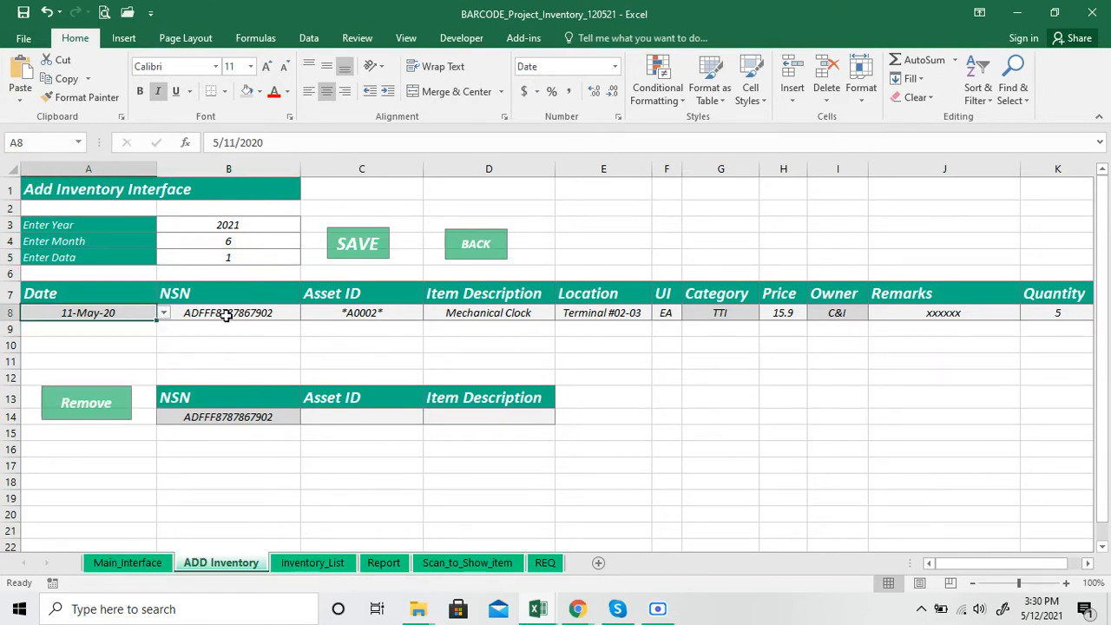
{"action": "left_click", "coordinate": [227, 316]}
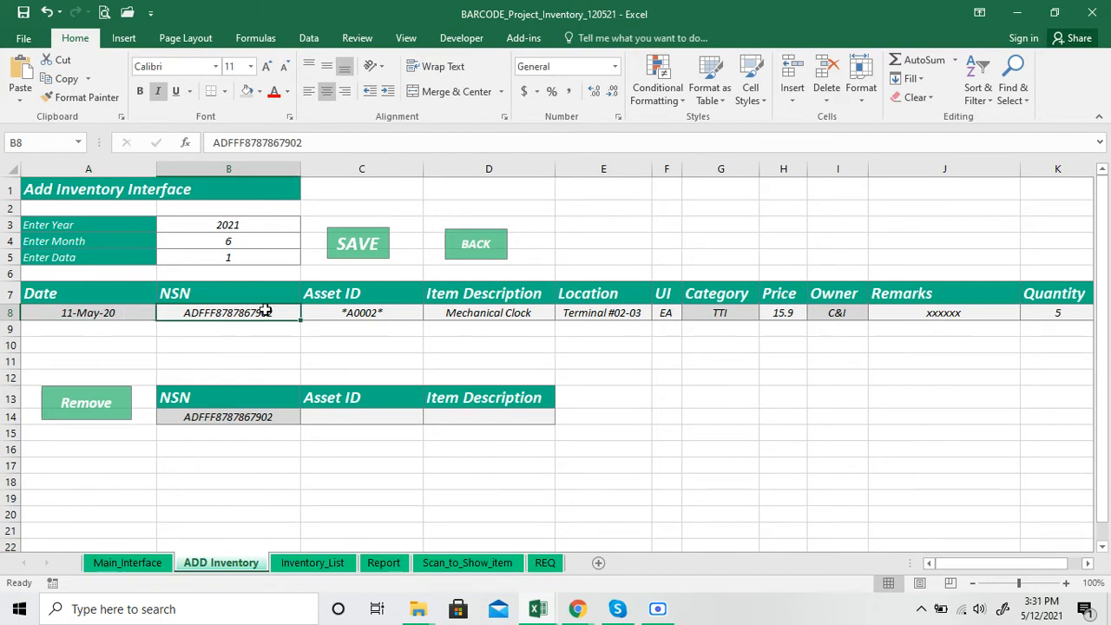
{"action": "left_click", "coordinate": [347, 310]}
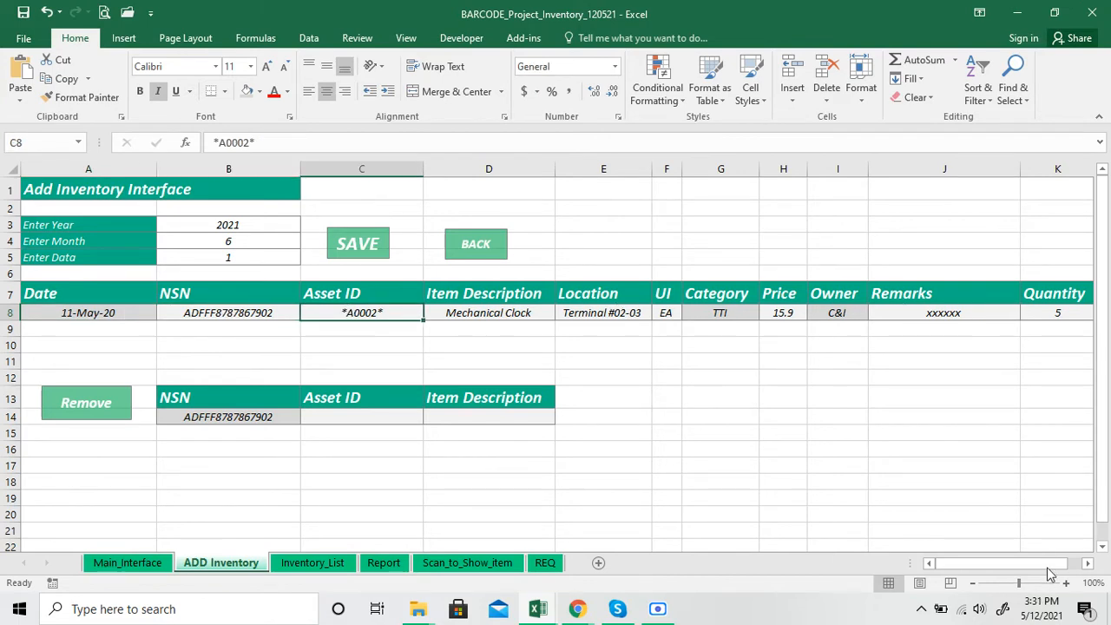
{"action": "mouse_move", "coordinate": [1046, 564]}
{"action": "left_mouse_down"}
{"action": "mouse_move", "coordinate": [1059, 564]}
{"action": "mouse_move", "coordinate": [1037, 564]}
{"action": "left_mouse_up"}
{"action": "left_click", "coordinate": [347, 245]}
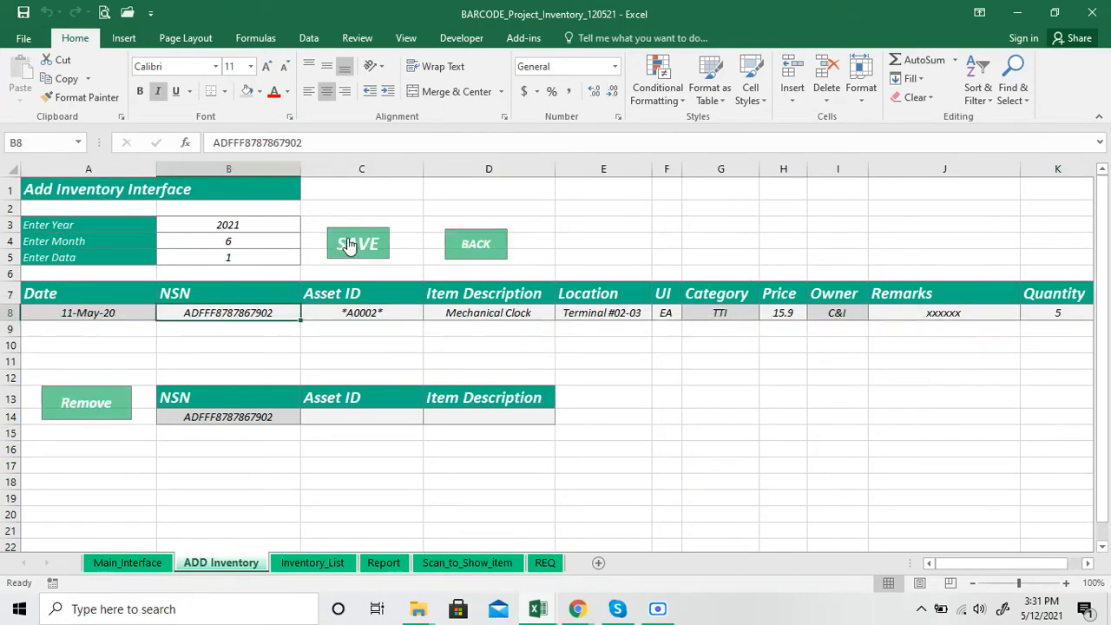
{"action": "left_click", "coordinate": [308, 562]}
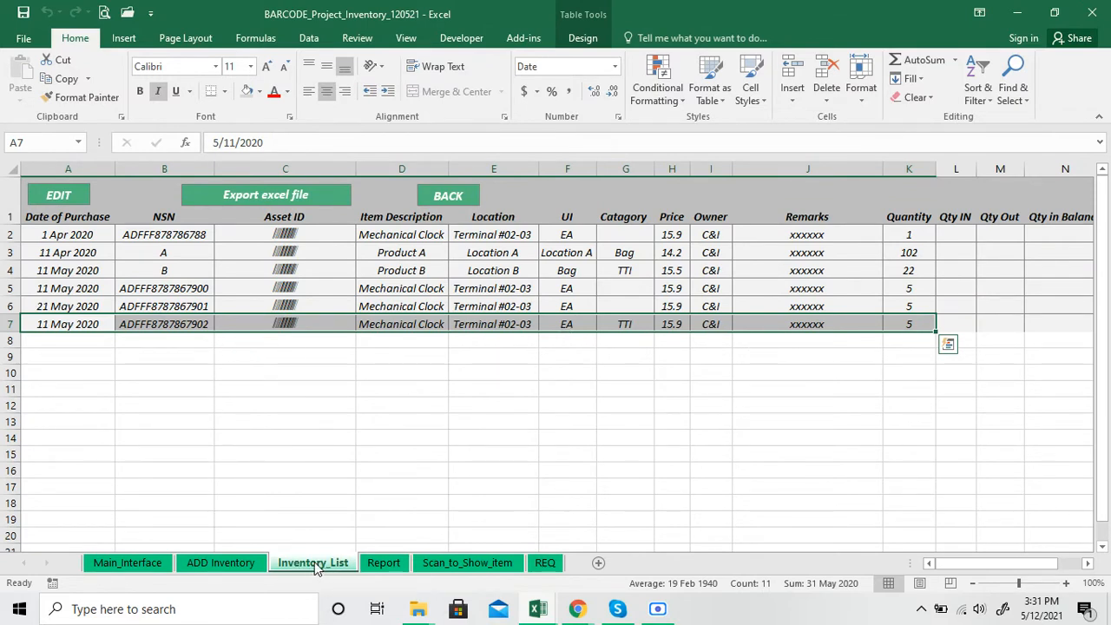
{"action": "left_click", "coordinate": [249, 566]}
{"action": "left_click", "coordinate": [191, 417]}
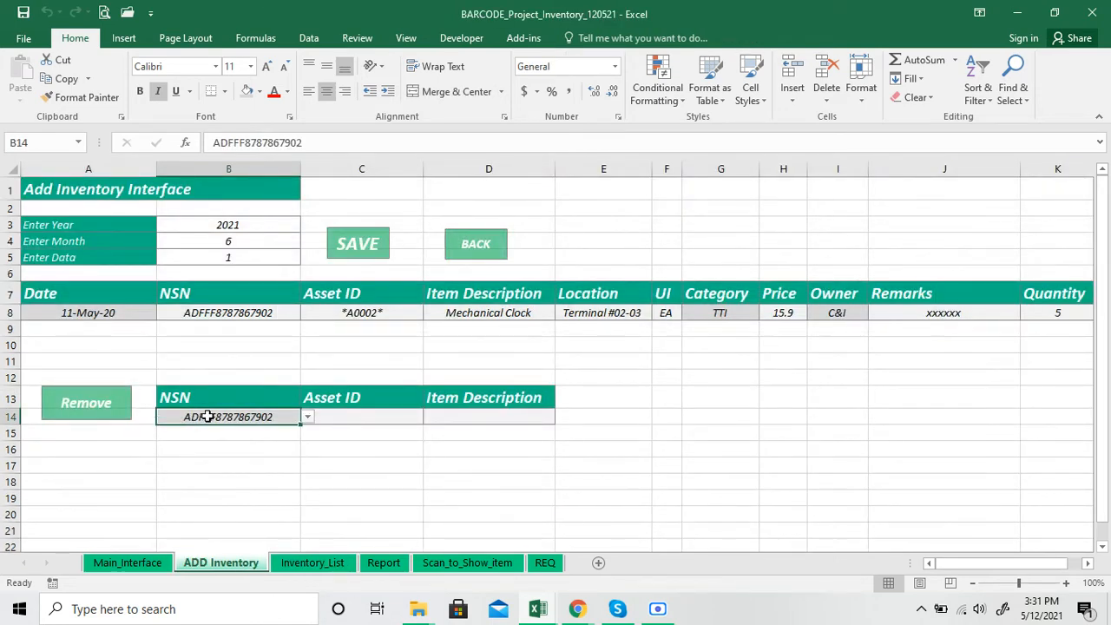
{"action": "left_click", "coordinate": [308, 418]}
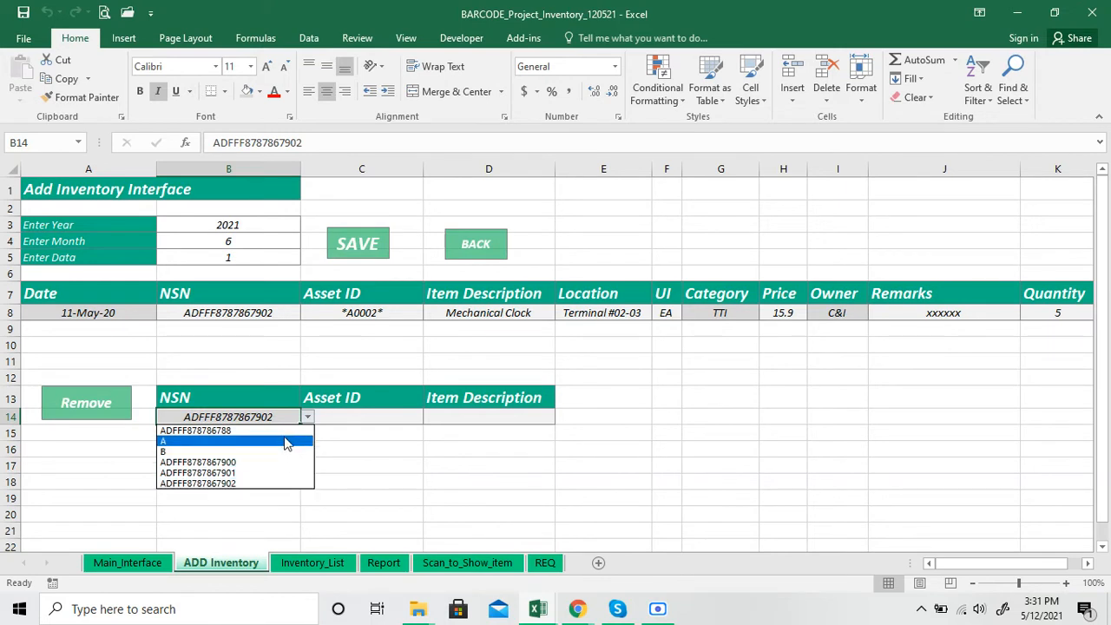
{"action": "left_click", "coordinate": [284, 483]}
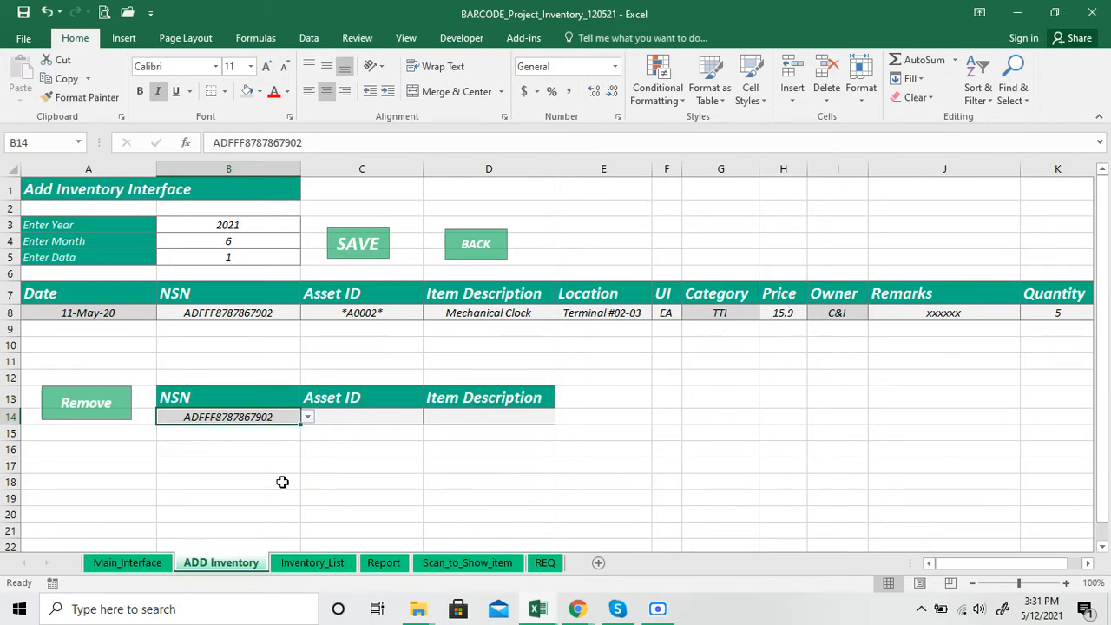
{"action": "left_click", "coordinate": [87, 415]}
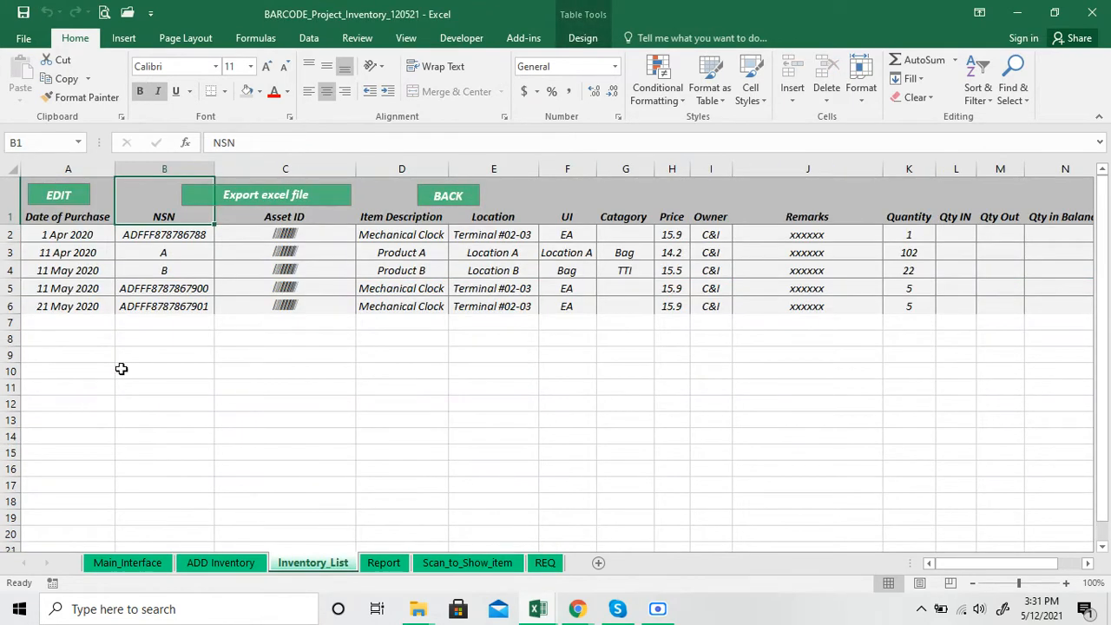
Examine the last record's NSN and the first record's Owner, Price and Category on the Inventory_List sheet
{"action": "left_click", "coordinate": [177, 308]}
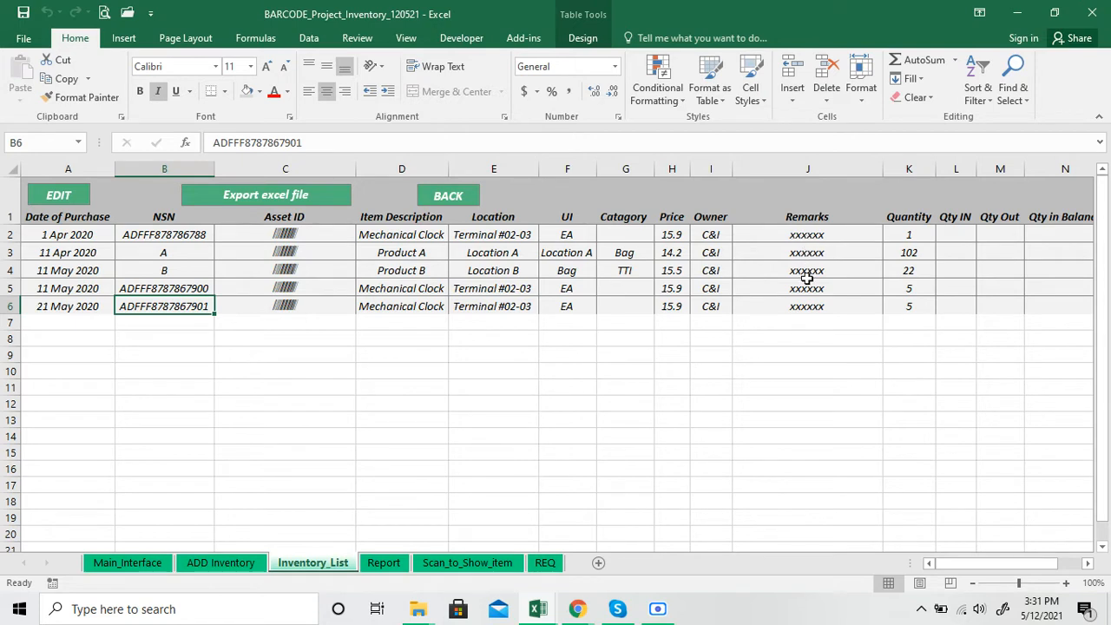
{"action": "left_click", "coordinate": [717, 235]}
{"action": "left_click", "coordinate": [676, 234]}
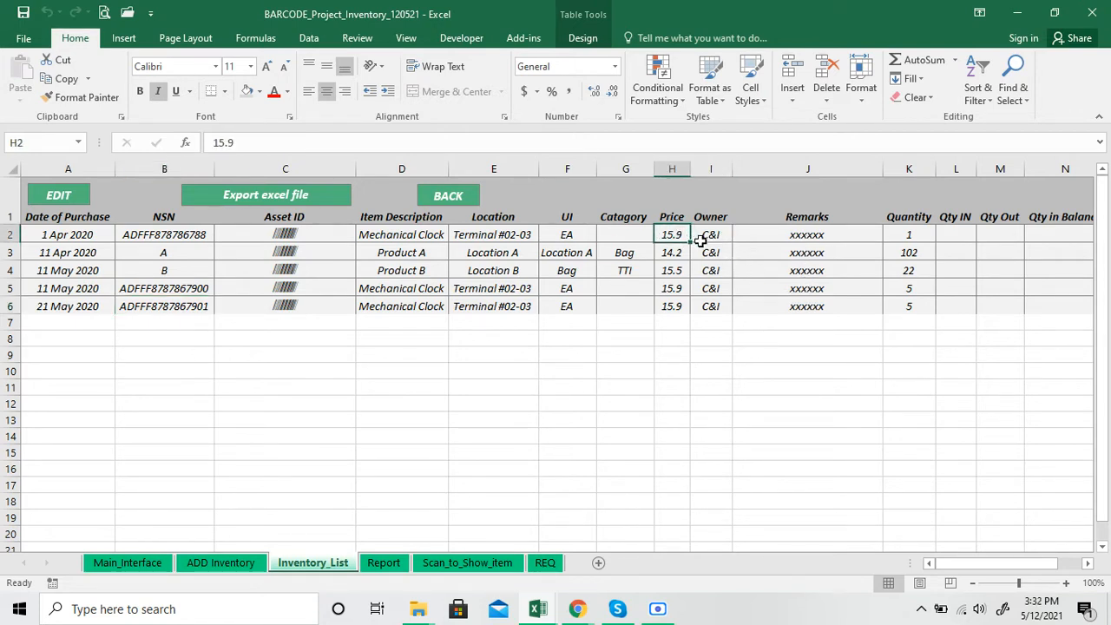
{"action": "left_click", "coordinate": [710, 238]}
{"action": "left_click", "coordinate": [629, 236]}
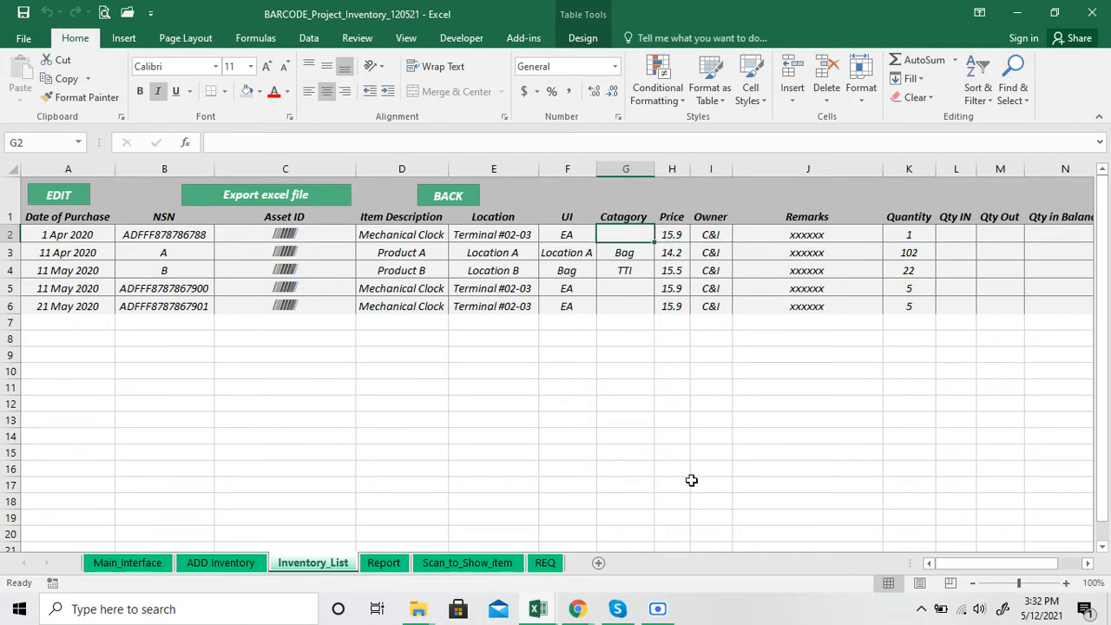
Open the Edit form for the inventory list and load the record with Serial No A
{"action": "left_click", "coordinate": [83, 204]}
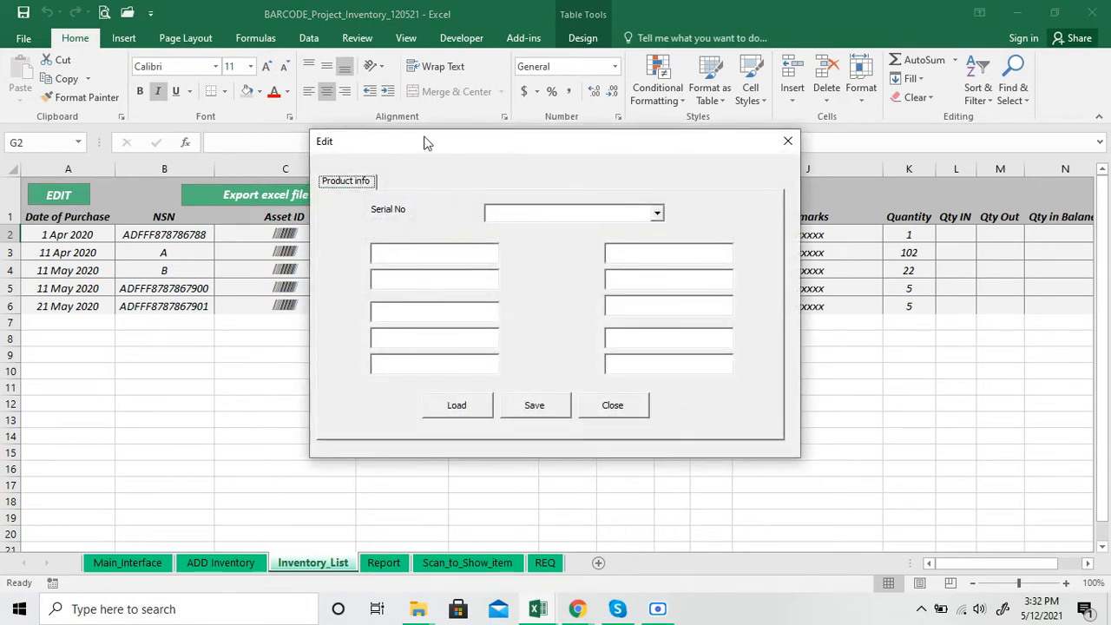
{"action": "left_click_drag", "start_coordinate": [557, 218], "coordinate": [659, 176]}
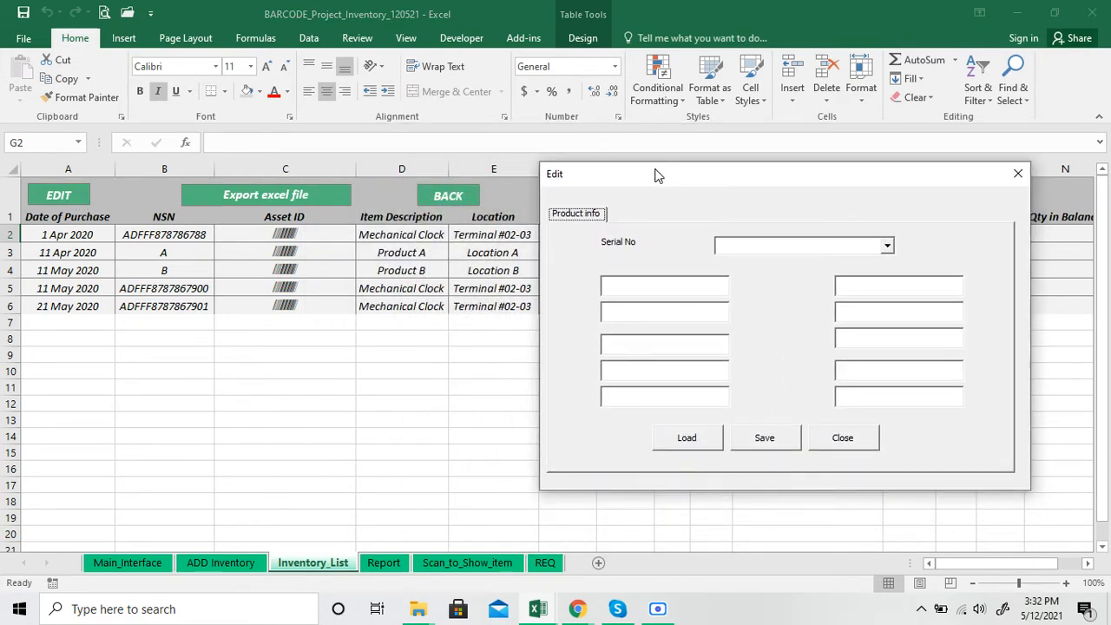
{"action": "left_click", "coordinate": [887, 246]}
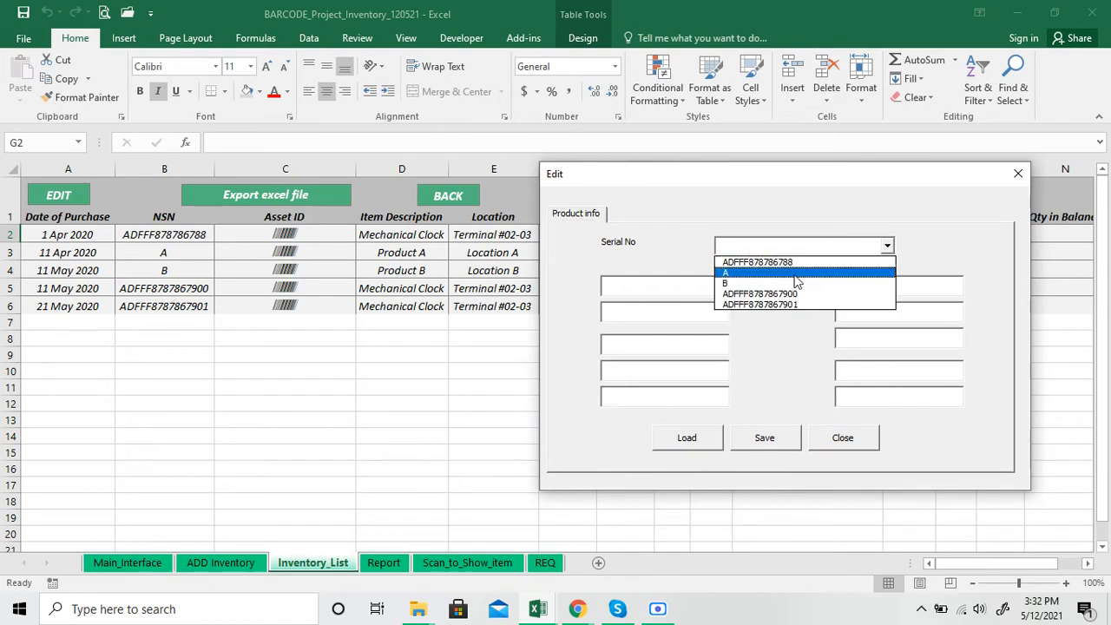
{"action": "left_click", "coordinate": [793, 274]}
{"action": "left_click", "coordinate": [696, 437]}
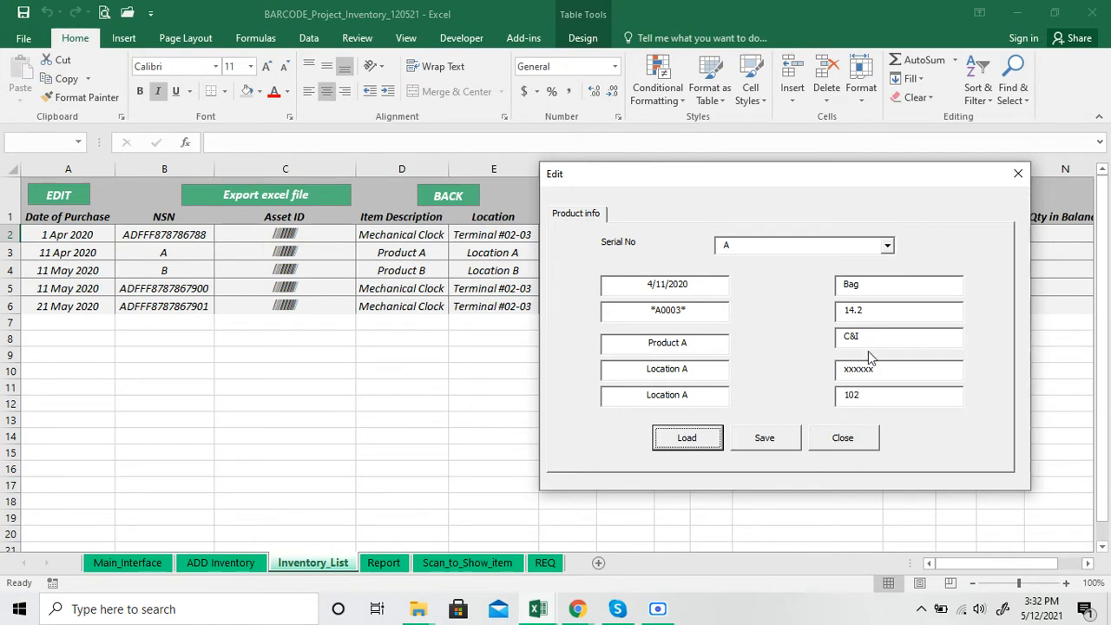
Replace the remarks of item A with YYYYYYYYYYY in the Edit form and save the record
{"action": "left_click_drag", "start_coordinate": [807, 182], "coordinate": [456, 198]}
{"action": "left_click_drag", "start_coordinate": [529, 380], "coordinate": [481, 389]}
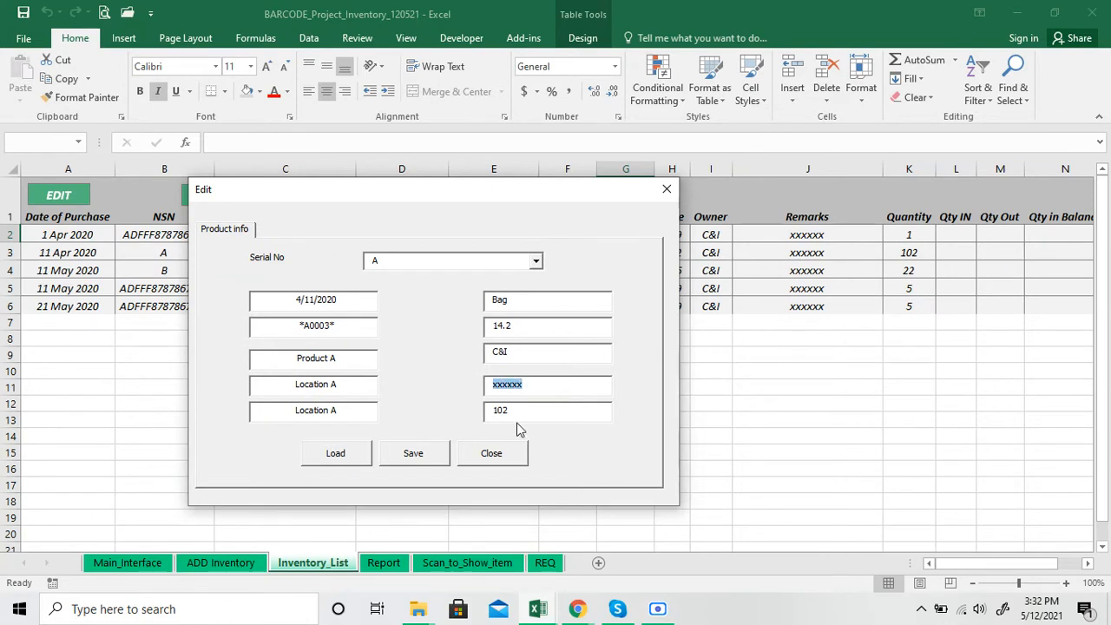
{"action": "type", "text": "YYYYYYYYYYY"}
{"action": "left_click", "coordinate": [414, 458]}
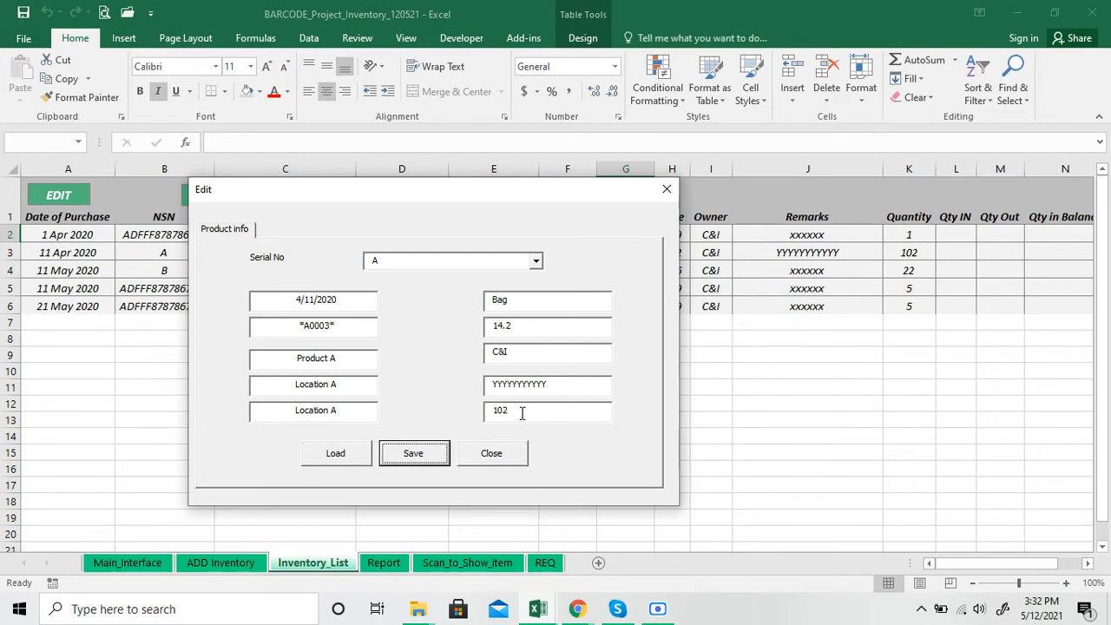
Set the quantity of item A to 45, save the record and close the Edit form
{"action": "left_click_drag", "start_coordinate": [521, 413], "coordinate": [493, 414]}
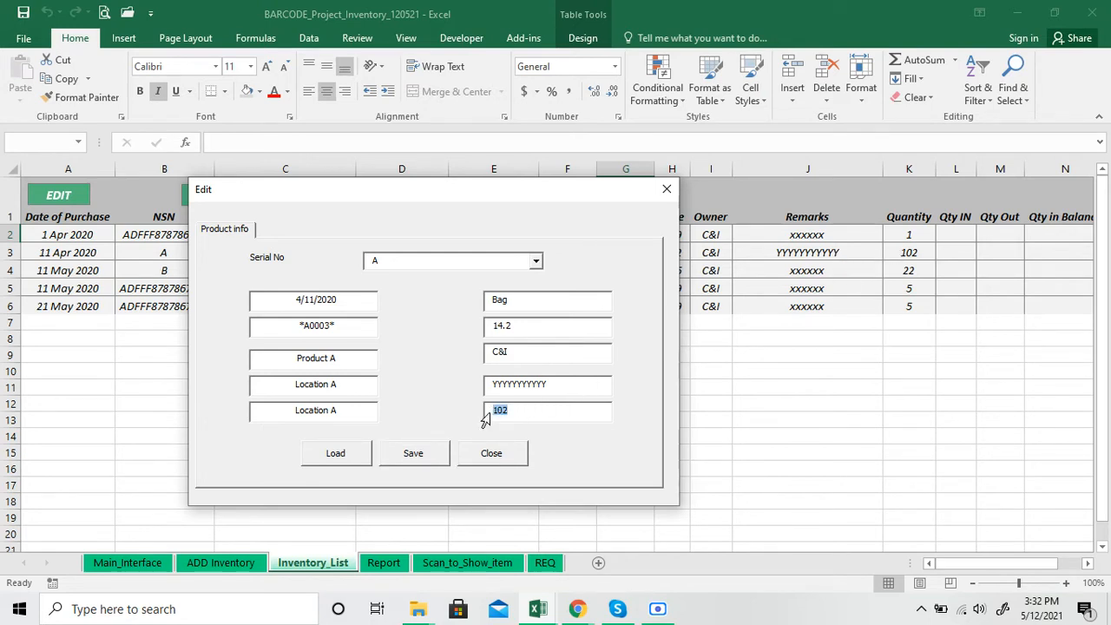
{"action": "type", "text": "45"}
{"action": "left_click", "coordinate": [420, 460]}
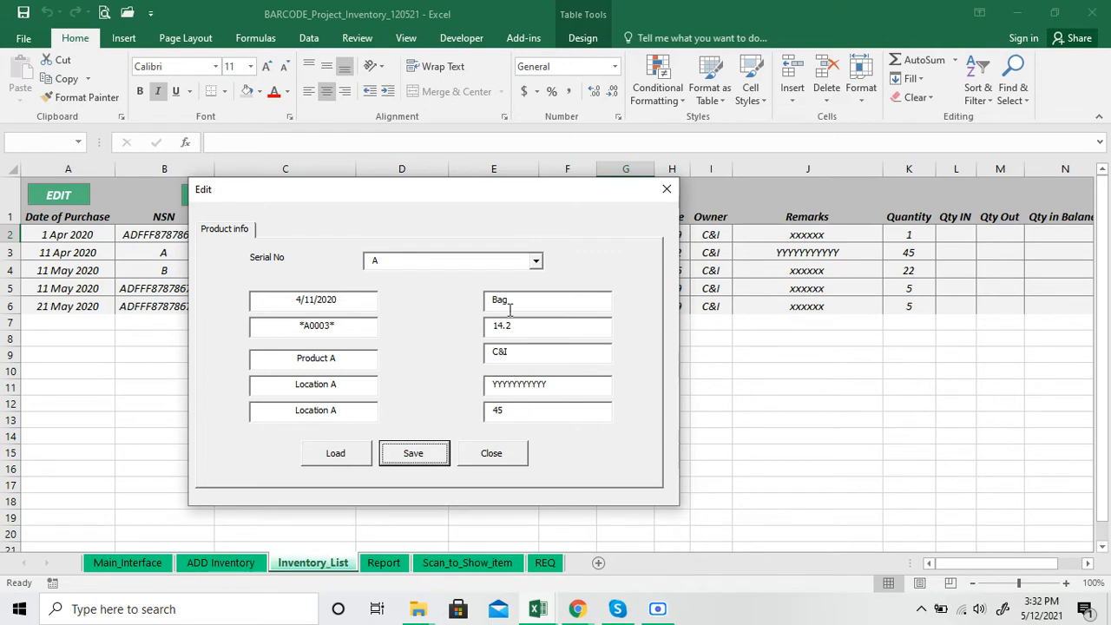
{"action": "left_click", "coordinate": [476, 458]}
{"action": "left_click", "coordinate": [663, 418]}
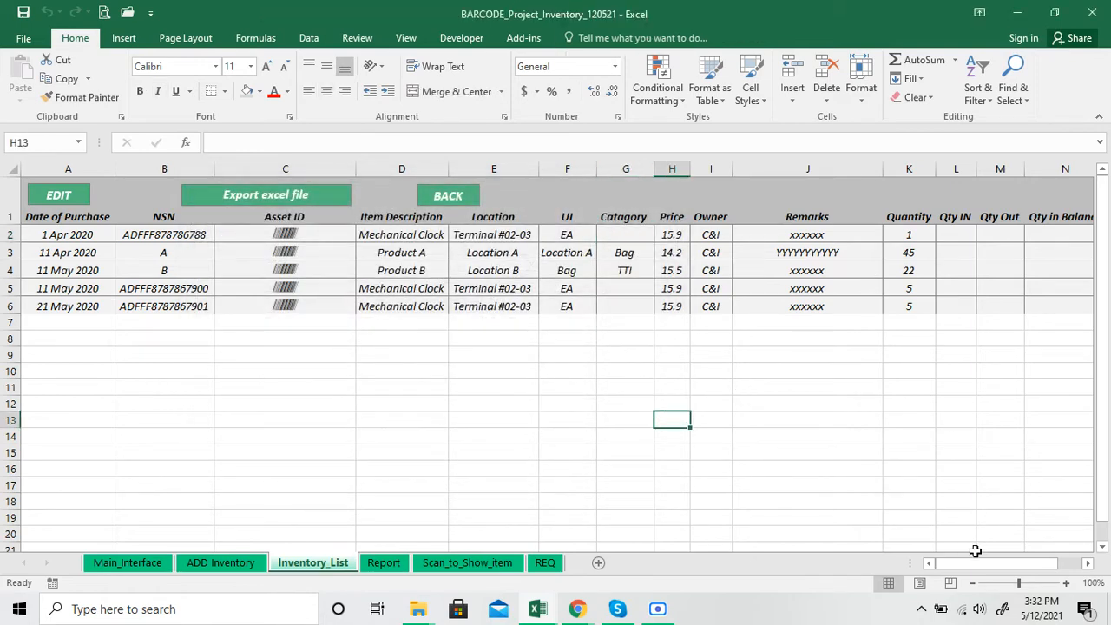
Examine the Location values of the inventory records and view the requirements on the REQ sheet
{"action": "mouse_move", "coordinate": [976, 560]}
{"action": "left_mouse_down"}
{"action": "mouse_move", "coordinate": [972, 573]}
{"action": "mouse_move", "coordinate": [998, 575]}
{"action": "mouse_move", "coordinate": [967, 576]}
{"action": "left_mouse_up"}
{"action": "left_click", "coordinate": [484, 236]}
{"action": "left_click", "coordinate": [488, 254]}
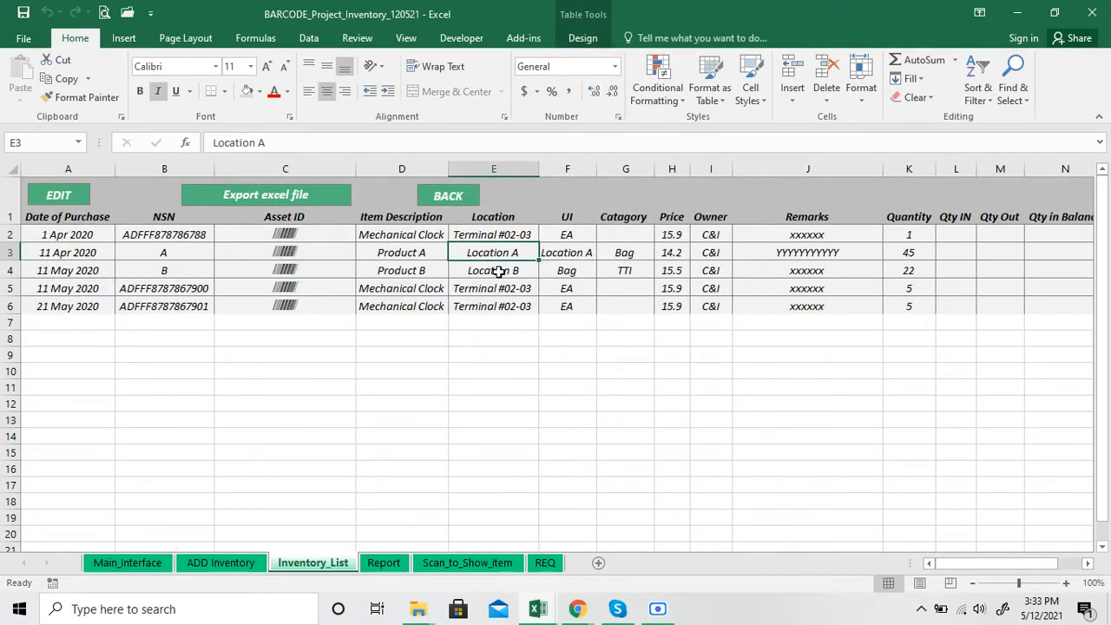
{"action": "left_click", "coordinate": [499, 271]}
{"action": "left_click", "coordinate": [511, 290]}
{"action": "left_click", "coordinate": [547, 564]}
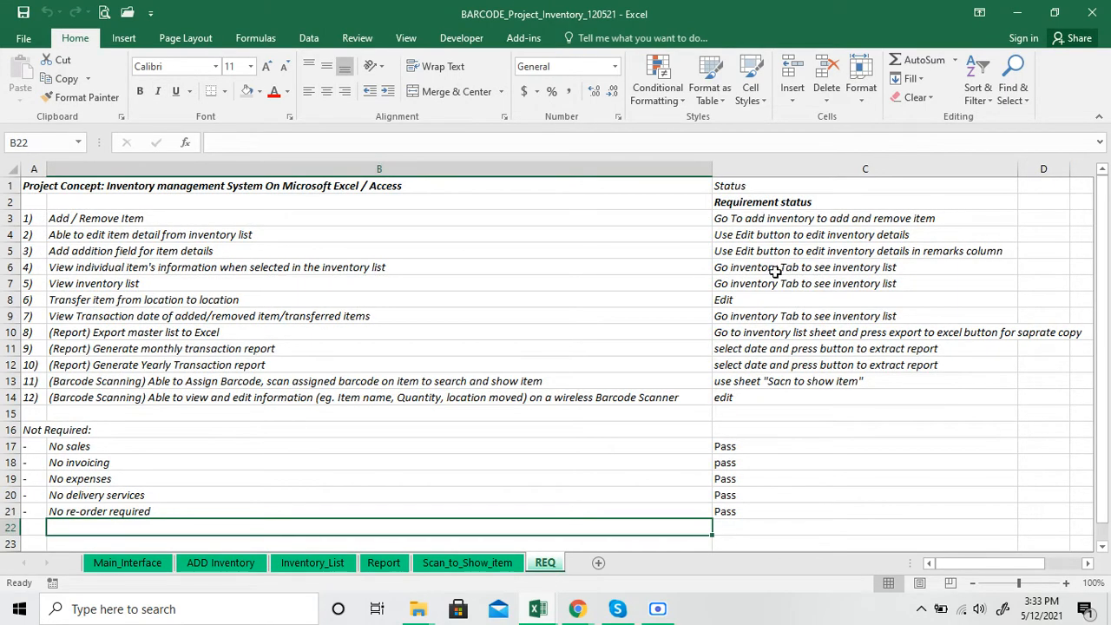
Go to the Inventory_List sheet and check the contents of the project folder in File Explorer
{"action": "left_click", "coordinate": [220, 564]}
{"action": "left_click", "coordinate": [313, 564]}
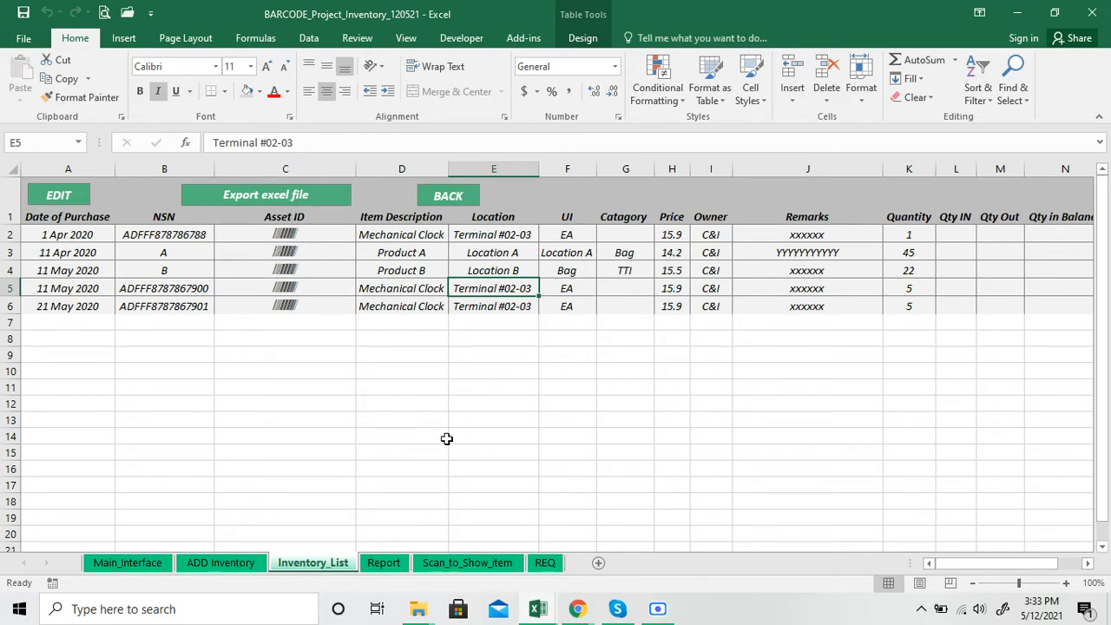
{"action": "left_click", "coordinate": [419, 609]}
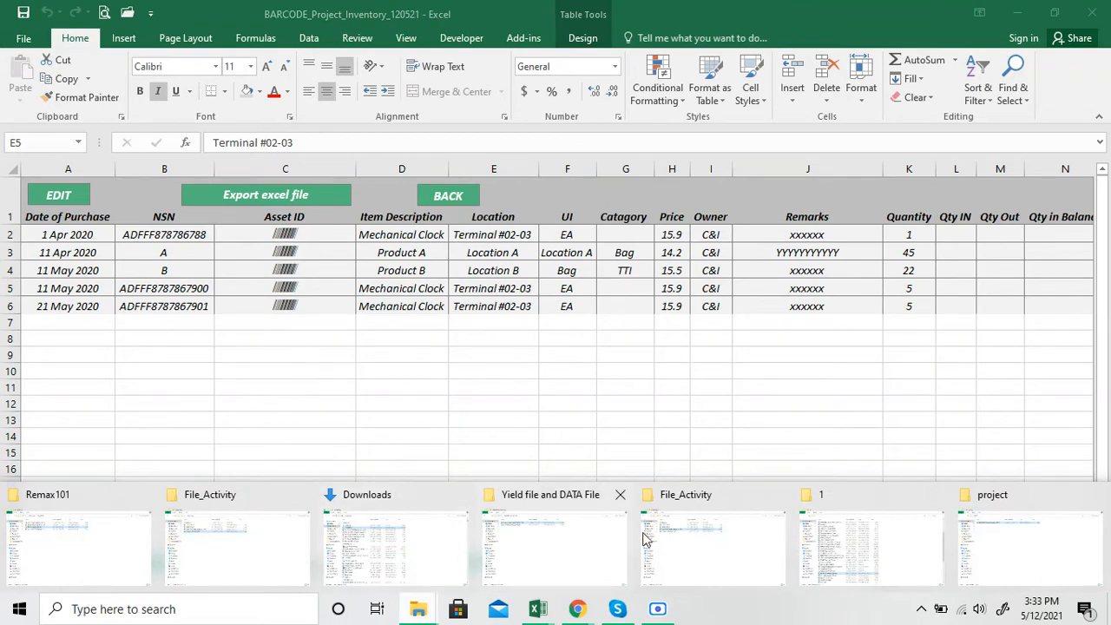
{"action": "left_click", "coordinate": [972, 529]}
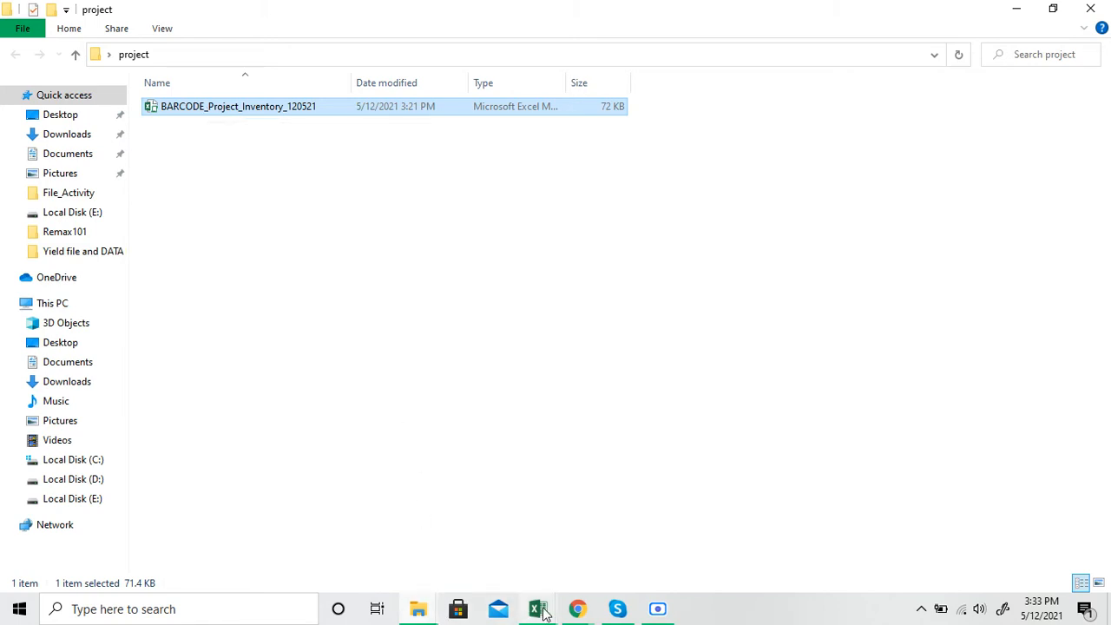
{"action": "mouse_move", "coordinate": [540, 611]}
{"action": "left_click", "coordinate": [472, 554]}
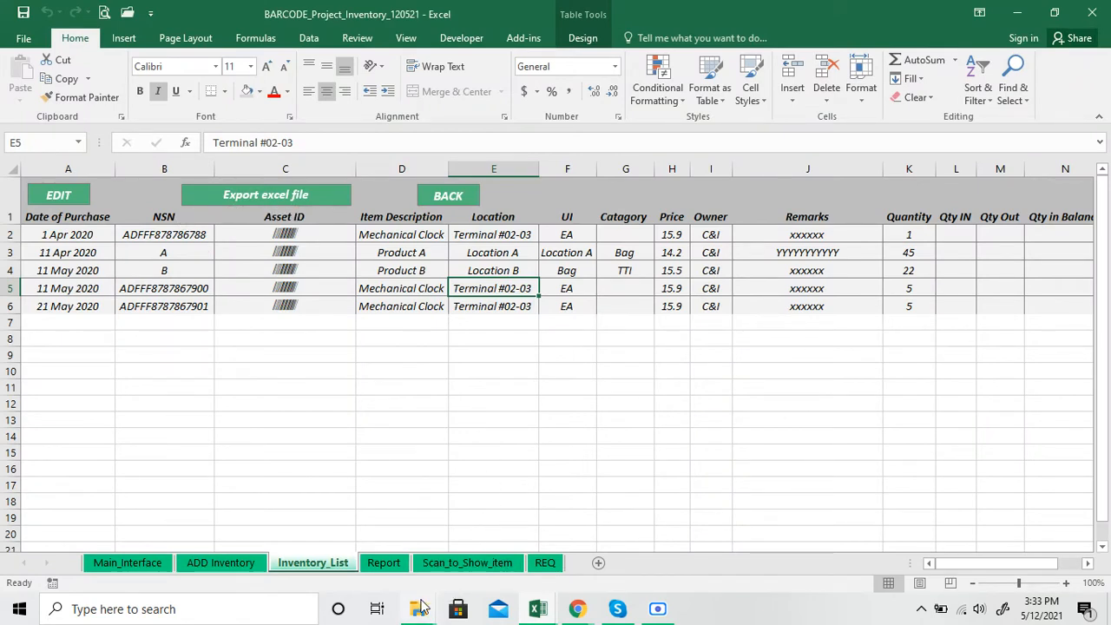
{"action": "mouse_move", "coordinate": [425, 607]}
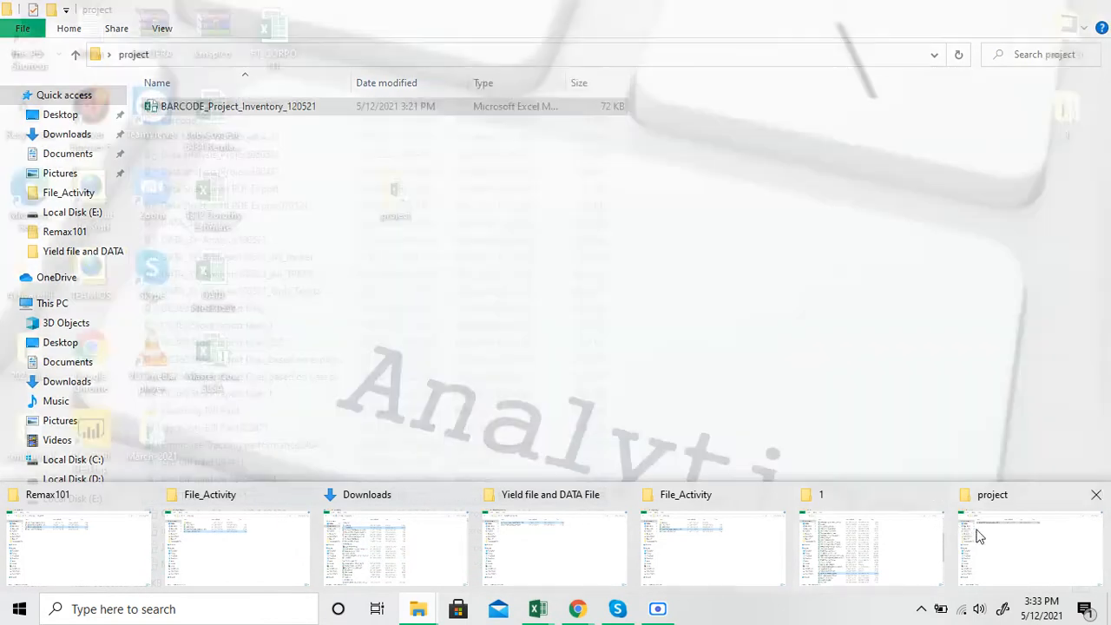
{"action": "left_click", "coordinate": [998, 547]}
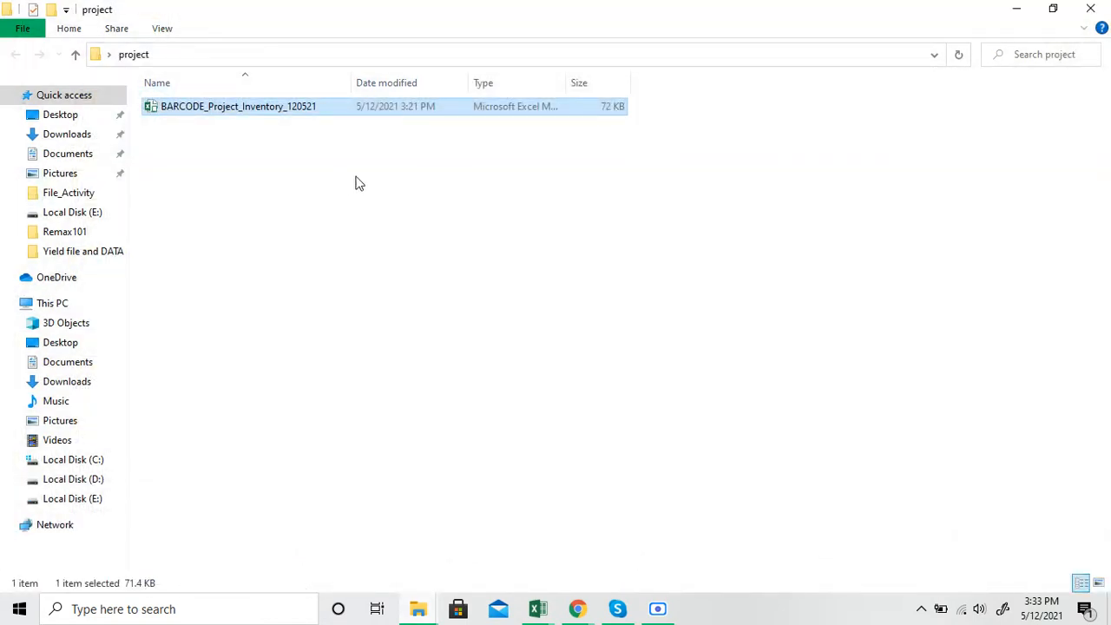
{"action": "left_click", "coordinate": [1019, 10]}
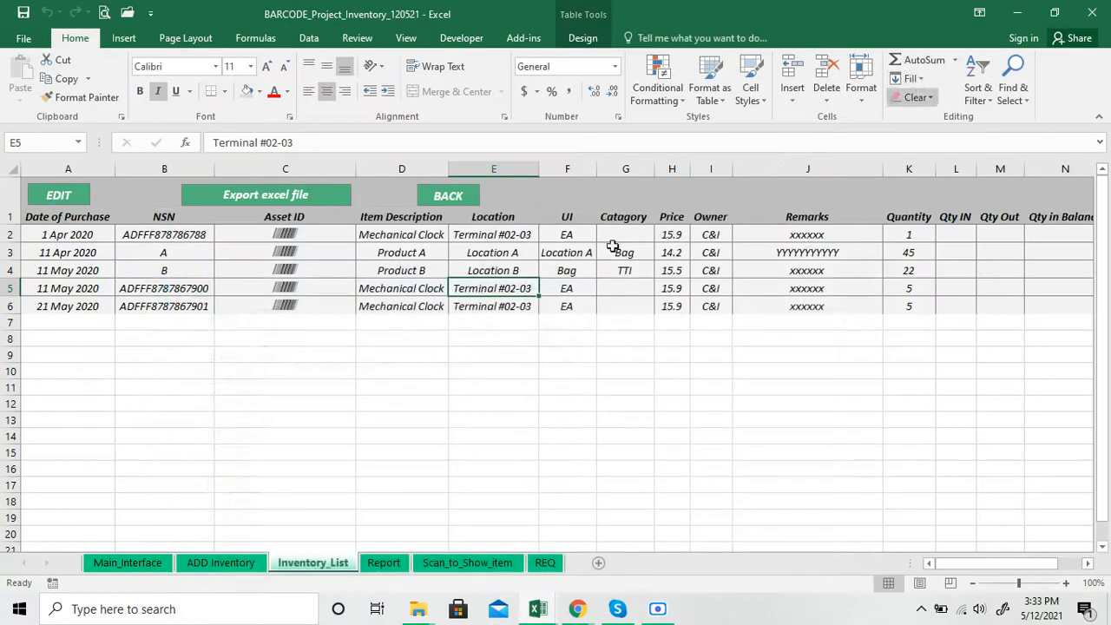
Export the inventory list to a separate Excel file and locate the exported file in the project folder
{"action": "left_click", "coordinate": [360, 387]}
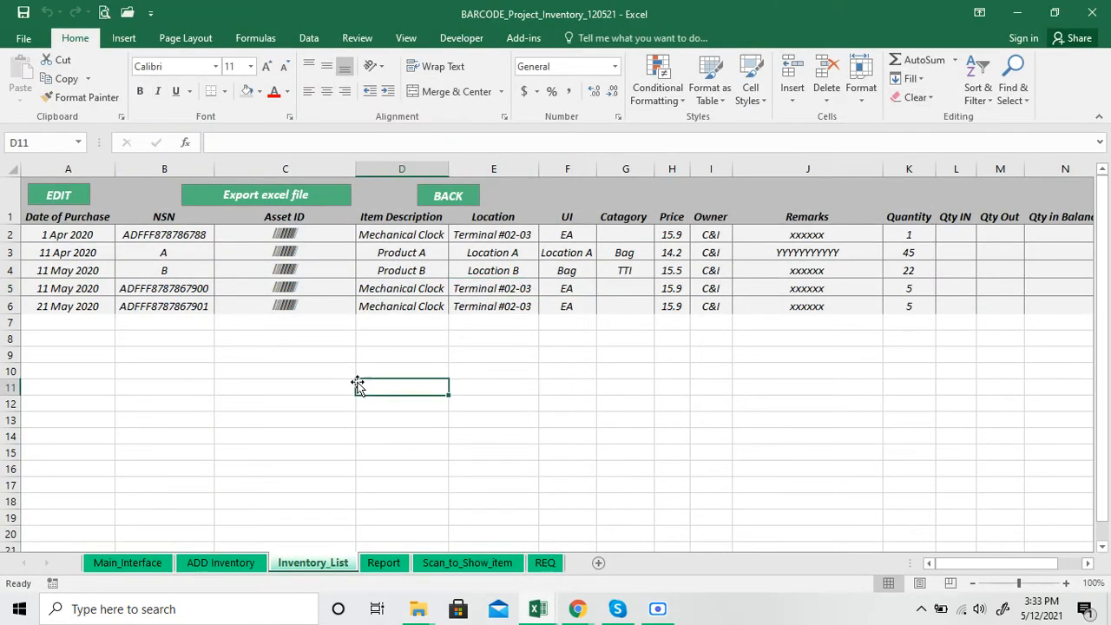
{"action": "left_click", "coordinate": [269, 198]}
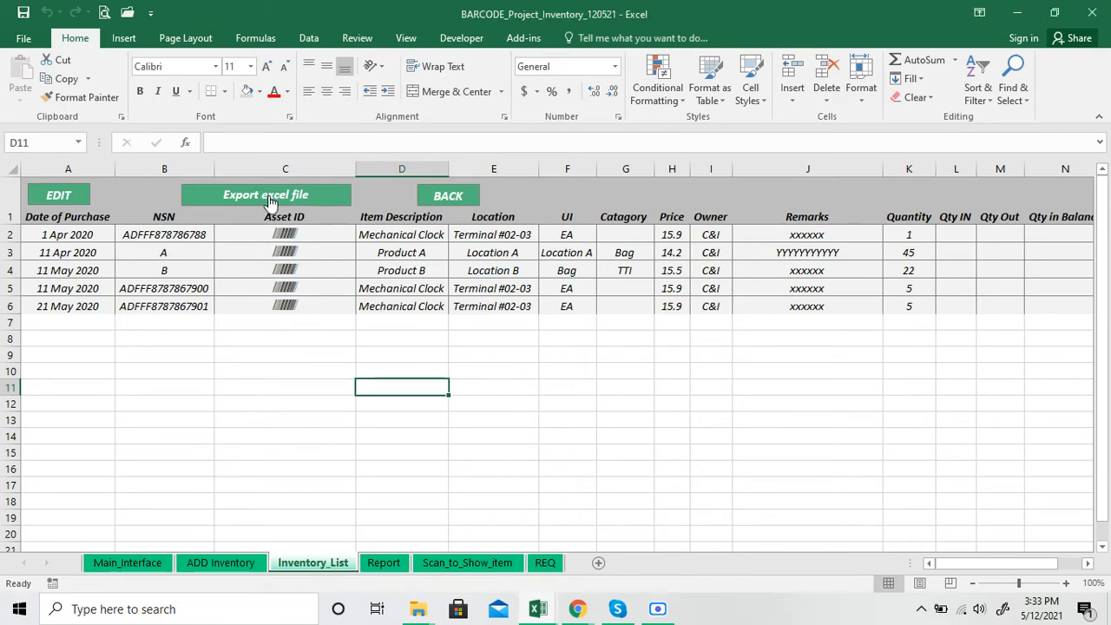
{"action": "left_click", "coordinate": [419, 609]}
{"action": "left_click", "coordinate": [1036, 532]}
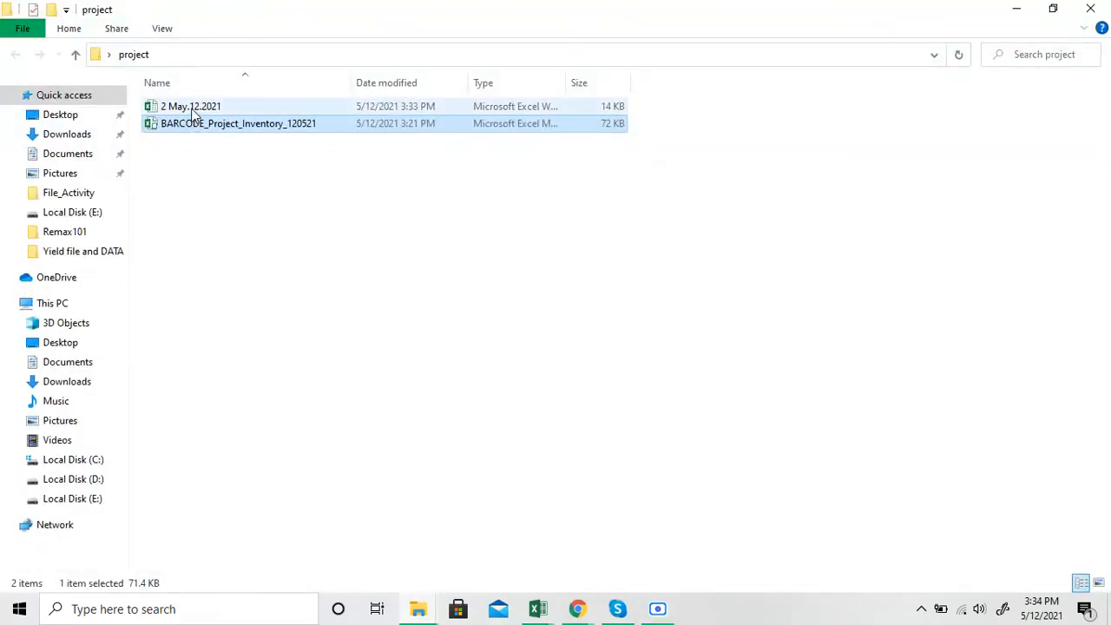
{"action": "left_click", "coordinate": [196, 107]}
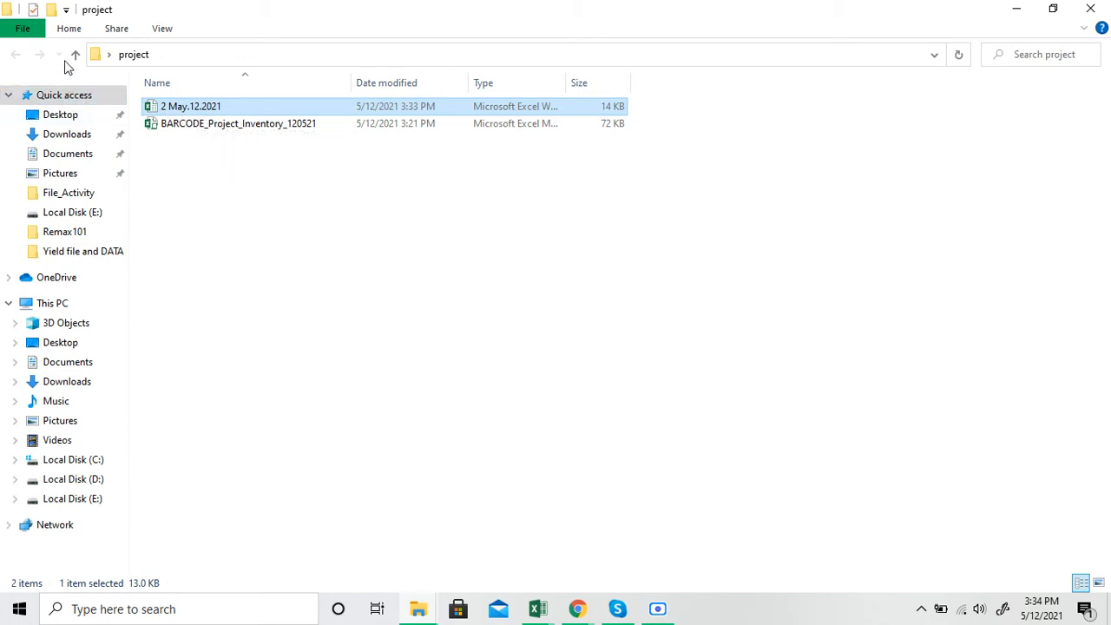
Switch back to the inventory workbook in Excel and inspect the export number in cell S1 of Inventory_List
{"action": "mouse_move", "coordinate": [547, 615]}
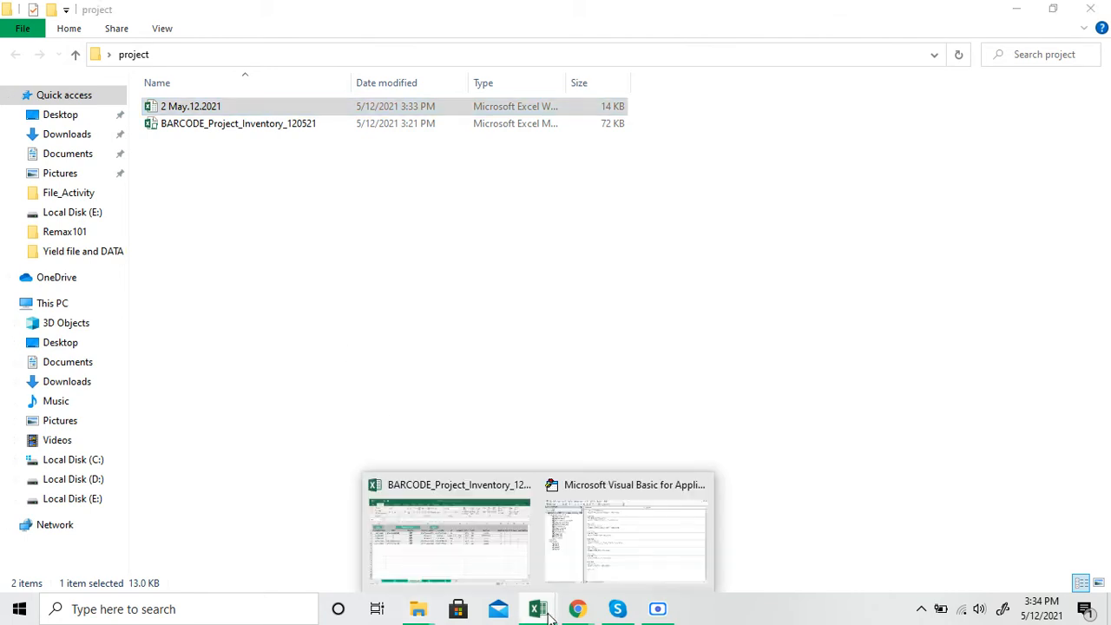
{"action": "left_click", "coordinate": [503, 543]}
{"action": "left_click_drag", "start_coordinate": [998, 564], "coordinate": [1053, 561]}
{"action": "left_click", "coordinate": [1017, 200]}
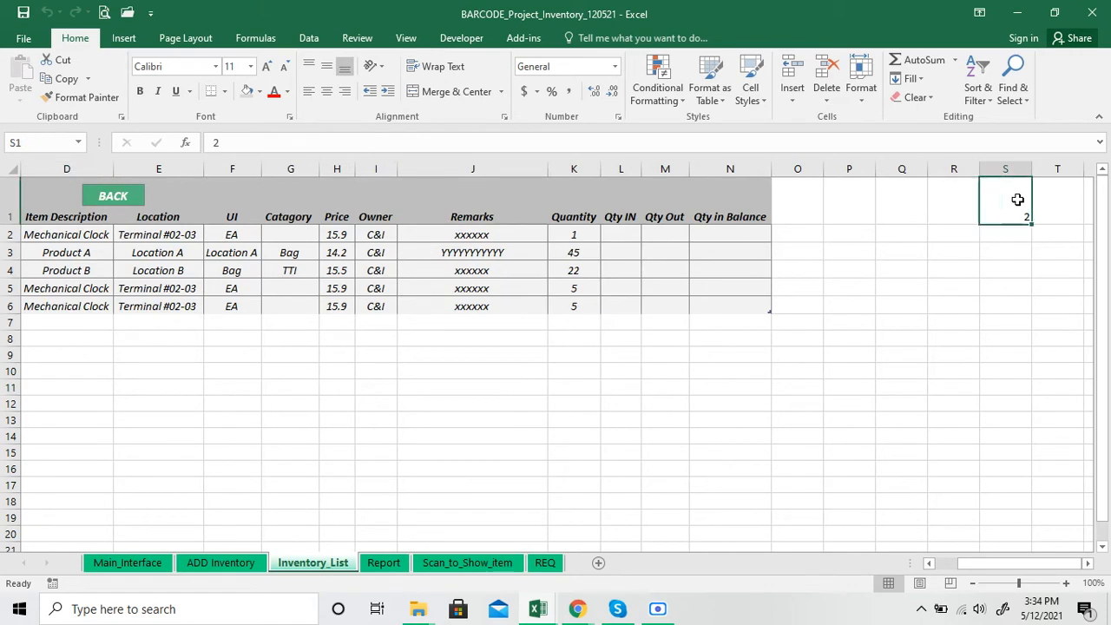
{"action": "left_click_drag", "start_coordinate": [998, 561], "coordinate": [891, 561]}
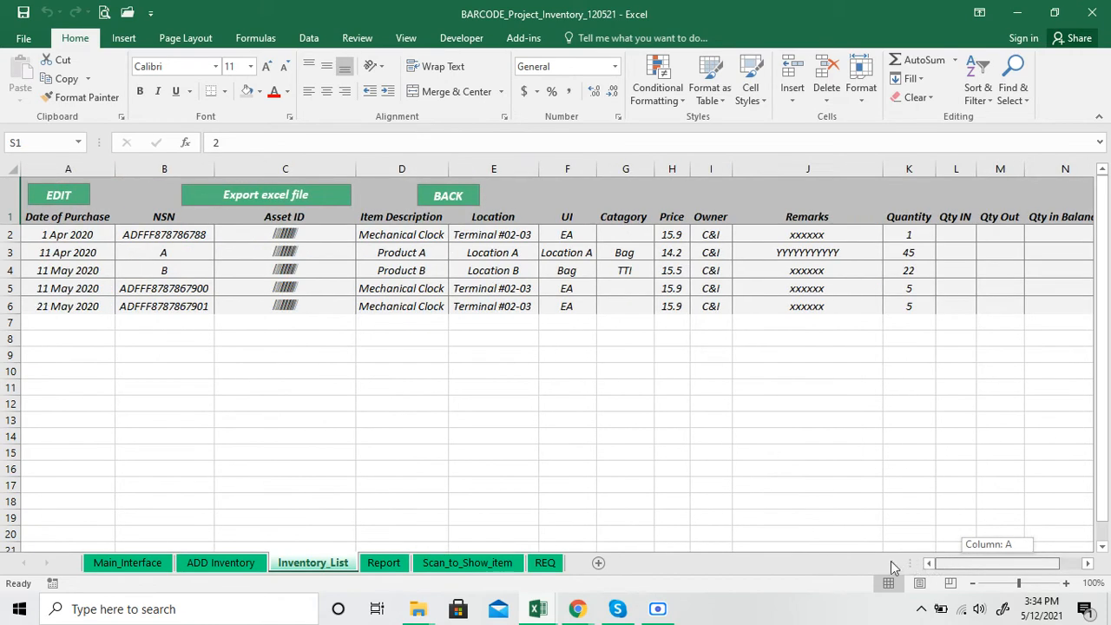
Export the inventory list a second time, find the additional file in the project folder and return to the workbook
{"action": "left_click", "coordinate": [274, 195]}
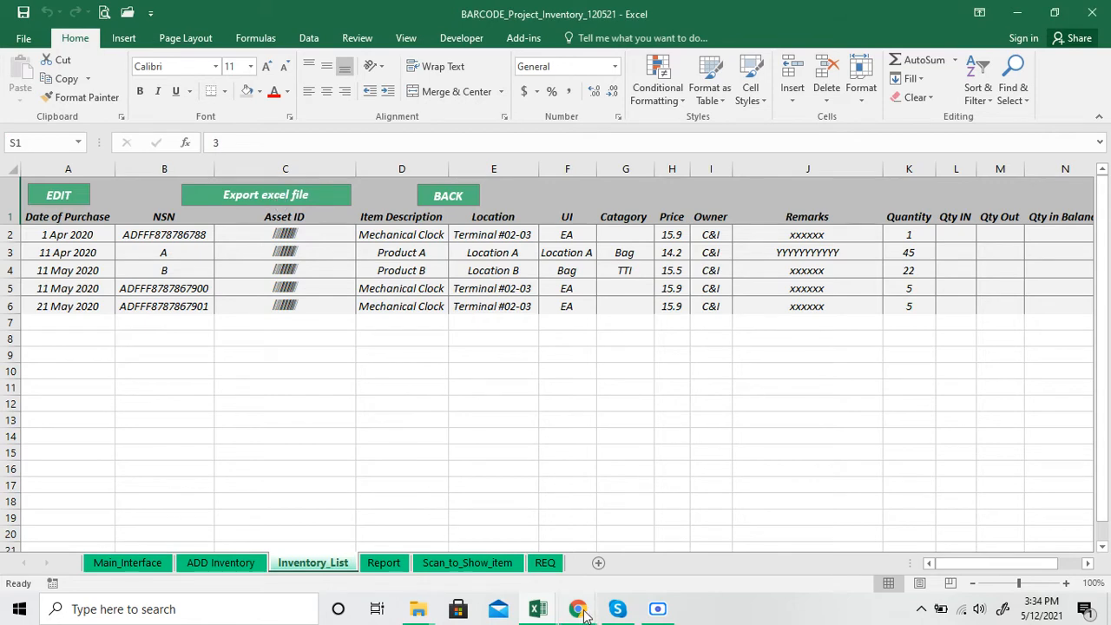
{"action": "left_click", "coordinate": [542, 614]}
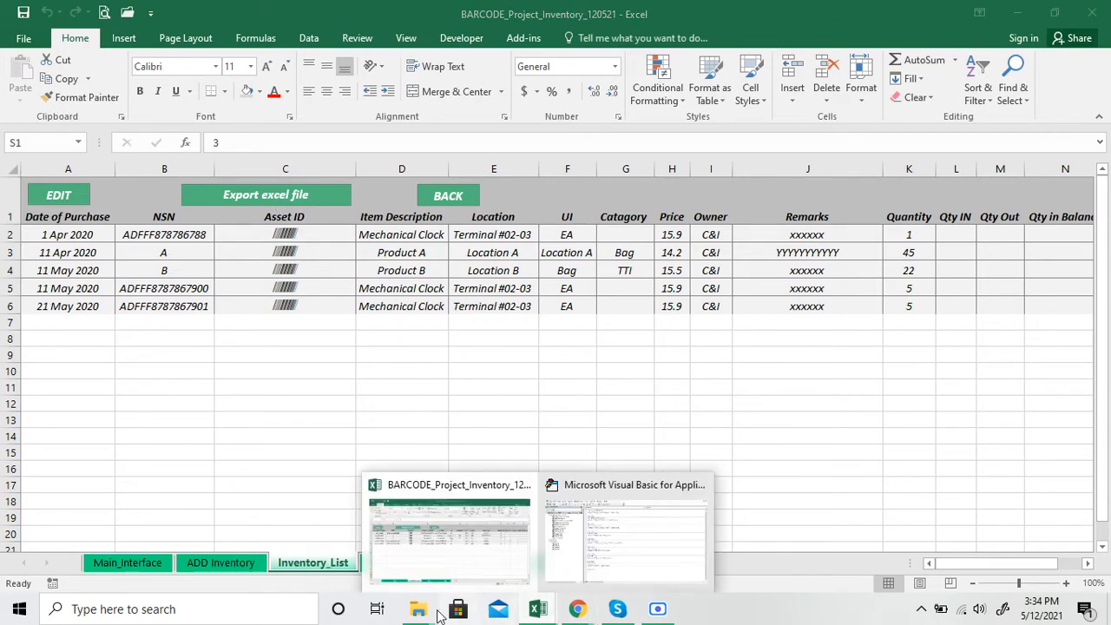
{"action": "mouse_move", "coordinate": [419, 610]}
{"action": "left_click", "coordinate": [1035, 549]}
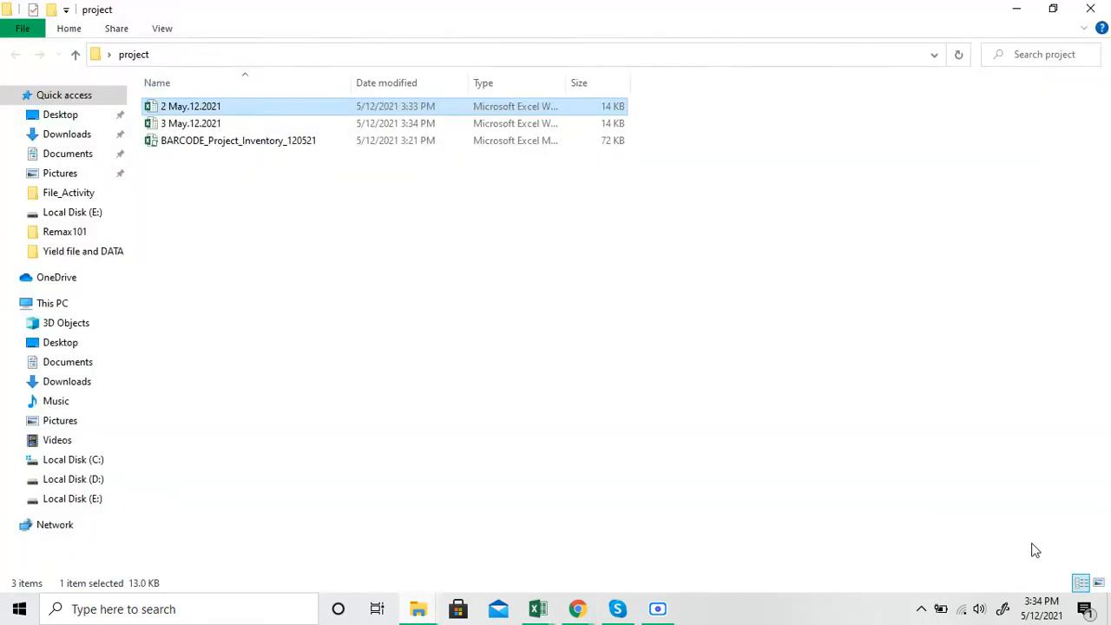
{"action": "left_click", "coordinate": [190, 127]}
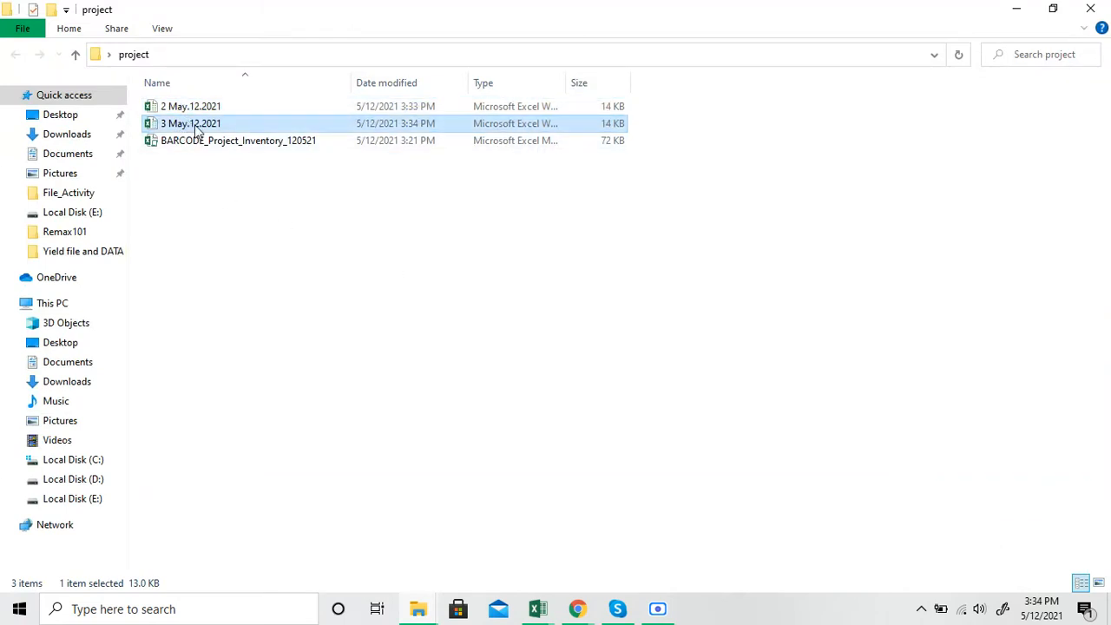
{"action": "mouse_move", "coordinate": [540, 609]}
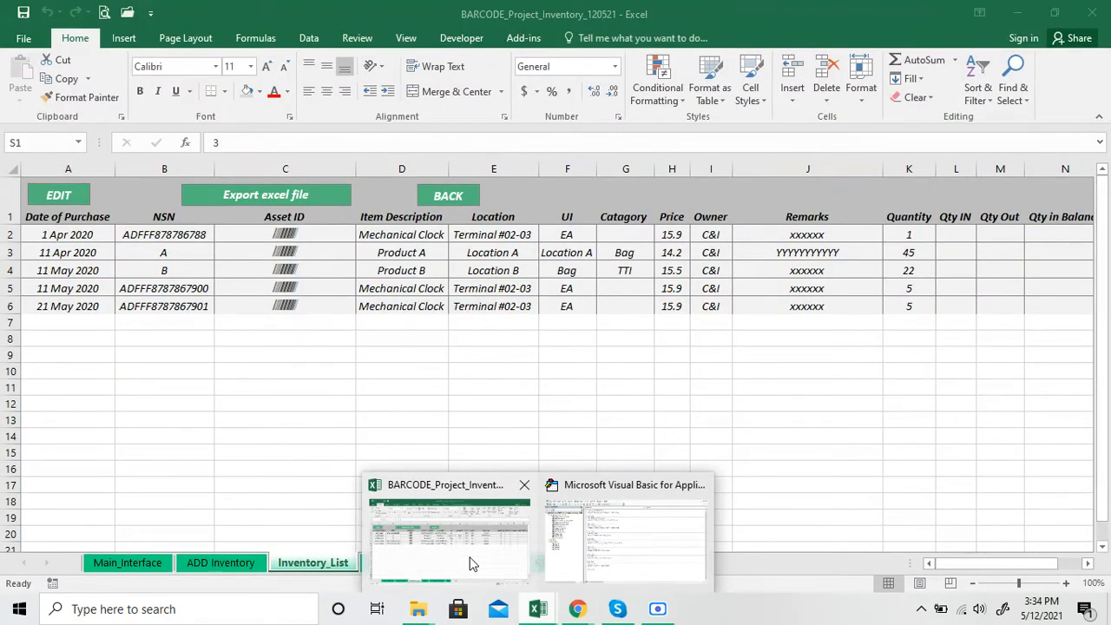
{"action": "left_click", "coordinate": [470, 563]}
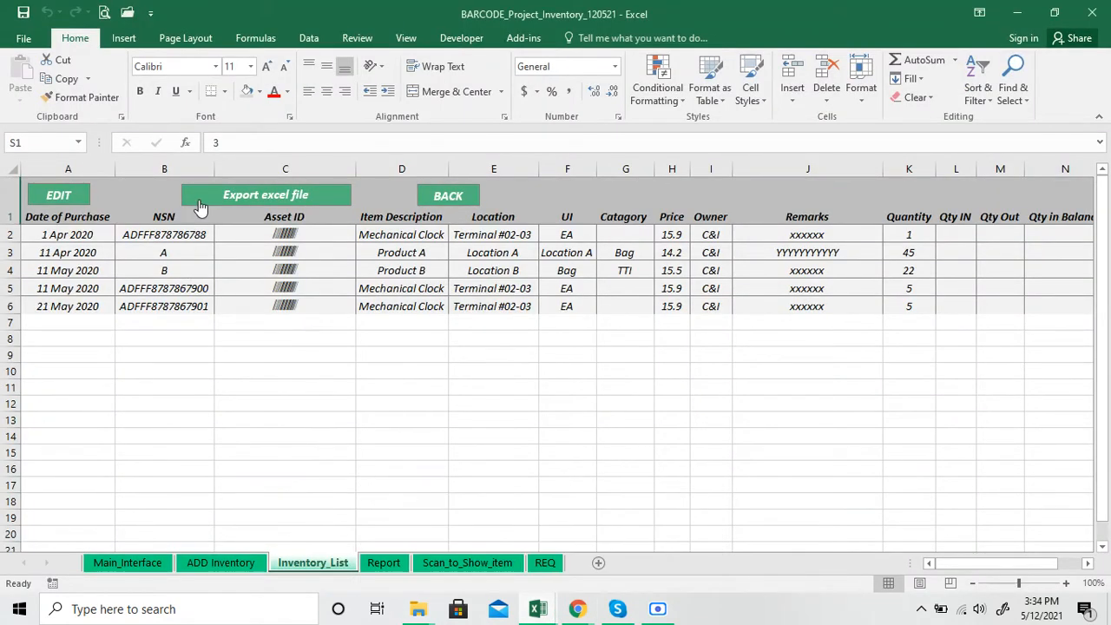
Open the Report sheet from the dashboard, examine its Start Date and End Date cells and compare them with the inventory list
{"action": "left_click", "coordinate": [433, 202]}
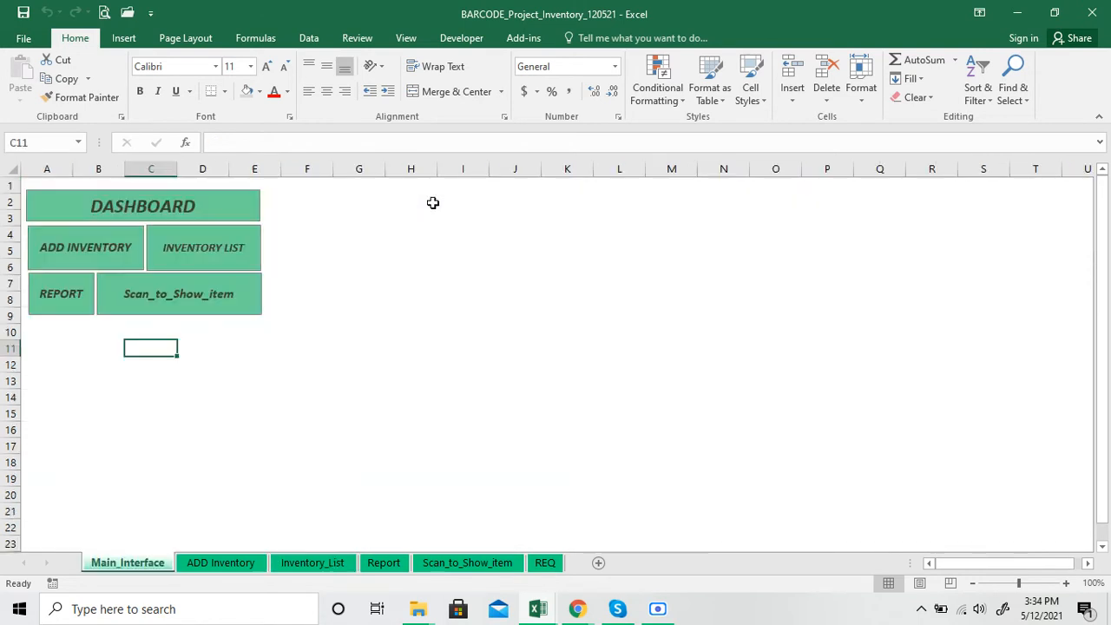
{"action": "left_click", "coordinate": [54, 281]}
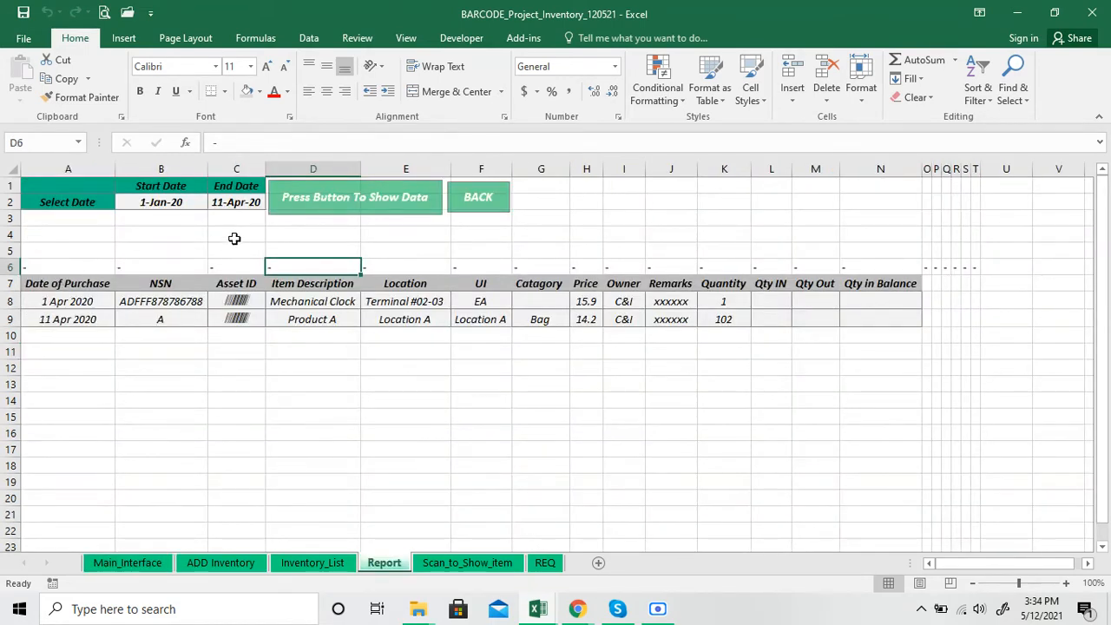
{"action": "left_click", "coordinate": [171, 206]}
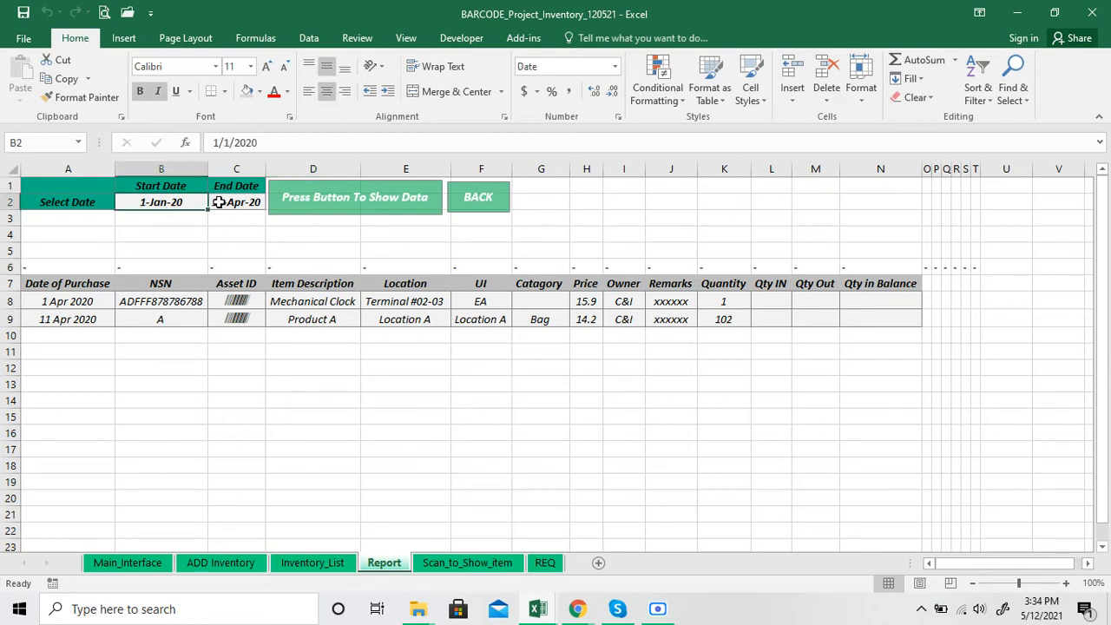
{"action": "left_click", "coordinate": [218, 203]}
{"action": "left_click", "coordinate": [177, 208]}
{"action": "left_click", "coordinate": [240, 208]}
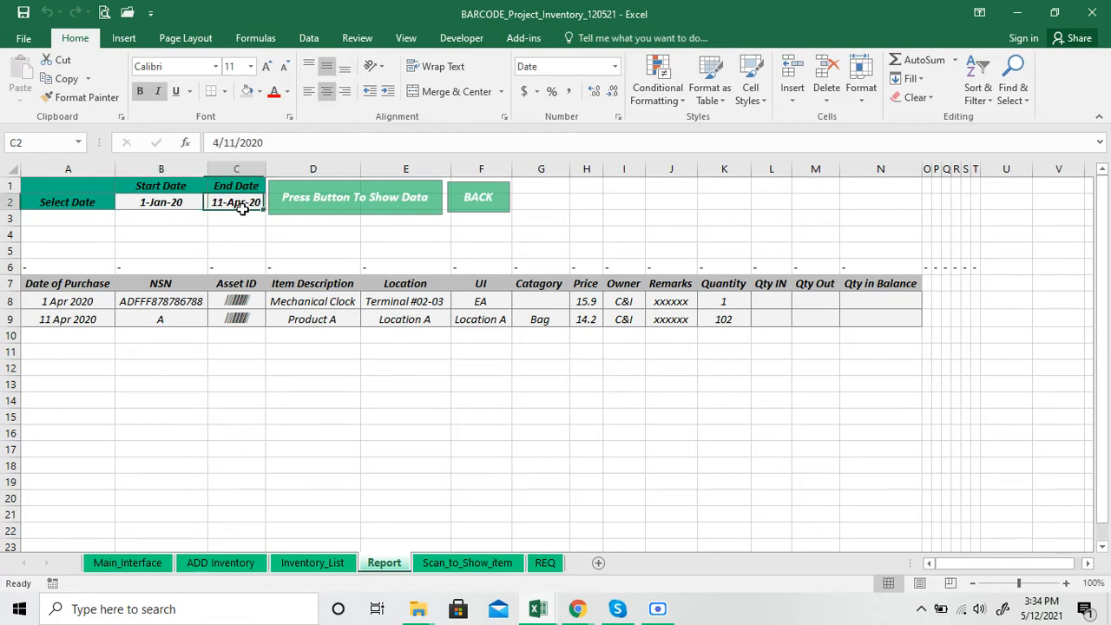
{"action": "left_click", "coordinate": [179, 209]}
{"action": "left_click", "coordinate": [229, 205]}
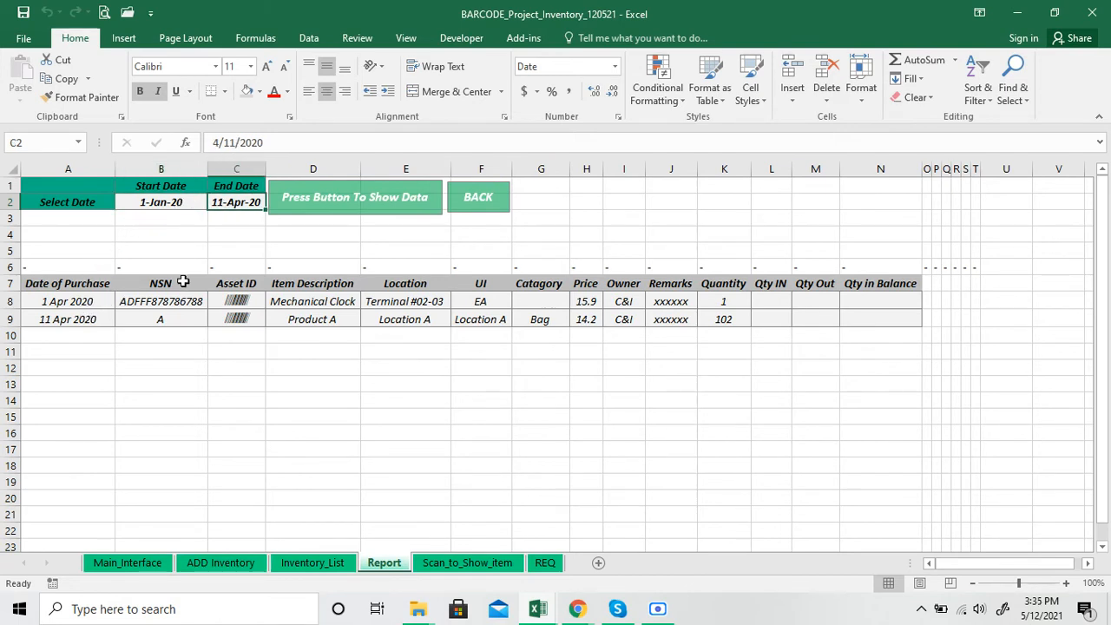
{"action": "left_click", "coordinate": [304, 565]}
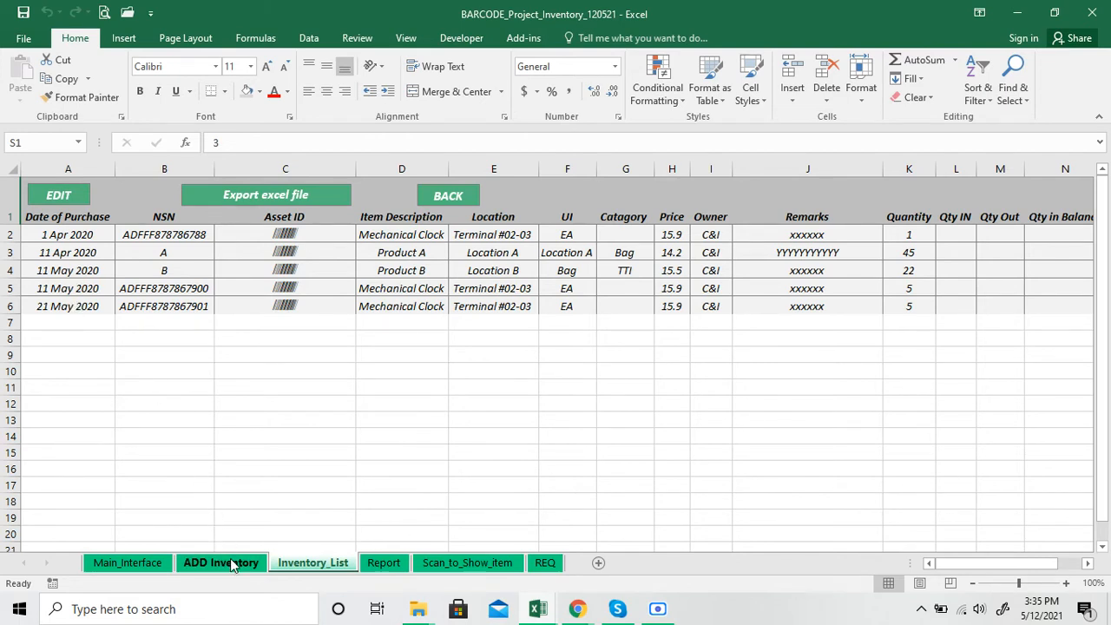
{"action": "left_click", "coordinate": [374, 566]}
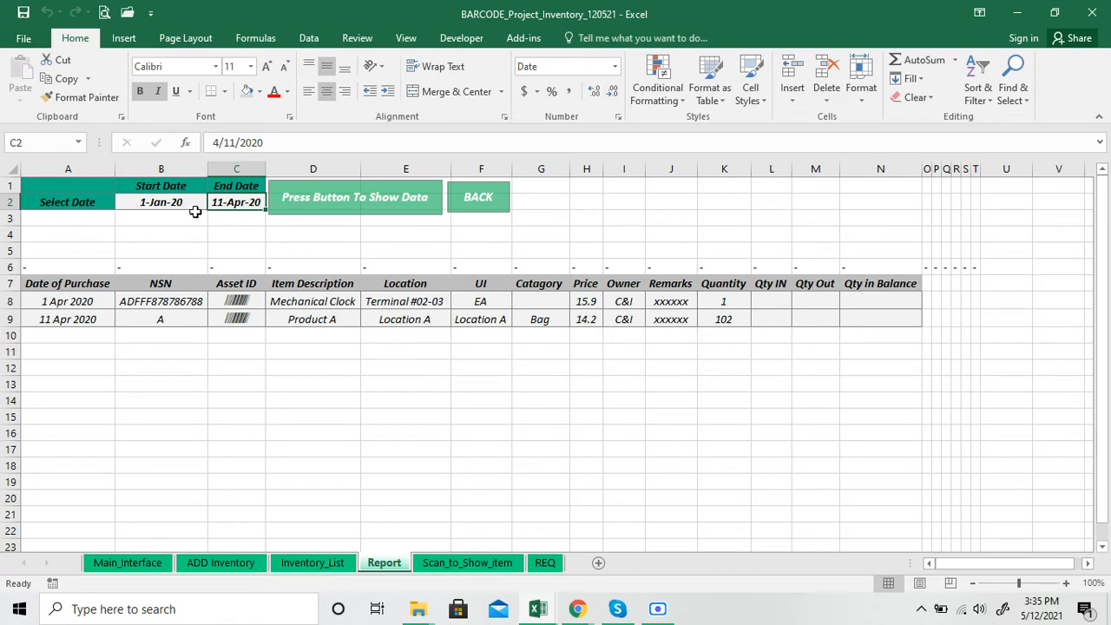
Set the report's End Date to 5/11/2020 and show the data for that period
{"action": "left_click", "coordinate": [218, 142]}
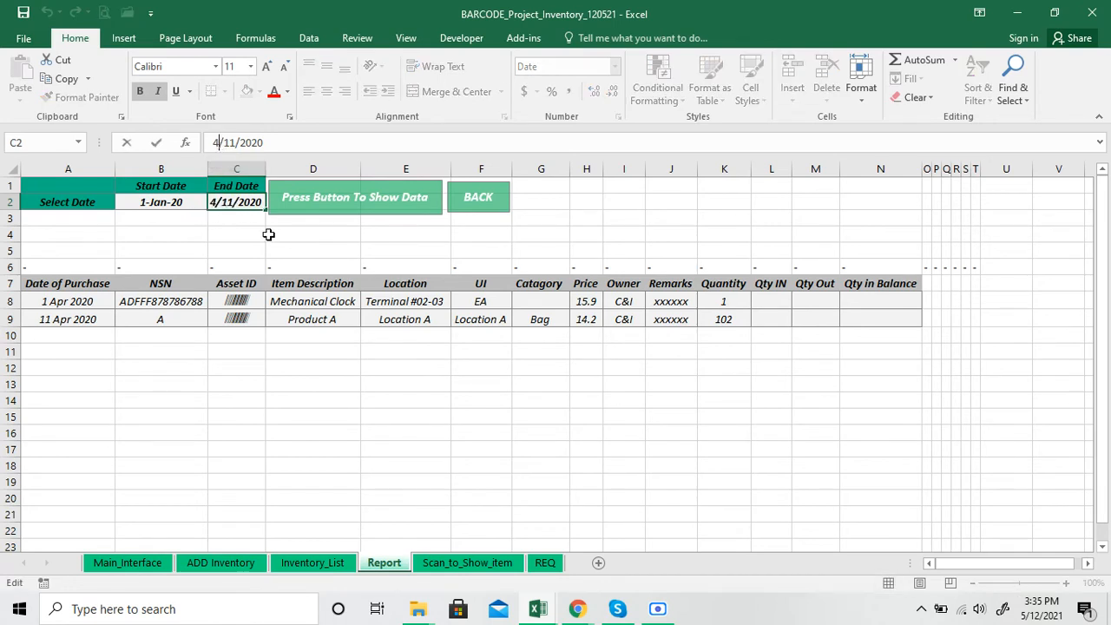
{"action": "key", "text": "BackSpace"}
{"action": "type", "text": "5"}
{"action": "key", "text": "Return"}
{"action": "left_click", "coordinate": [303, 207]}
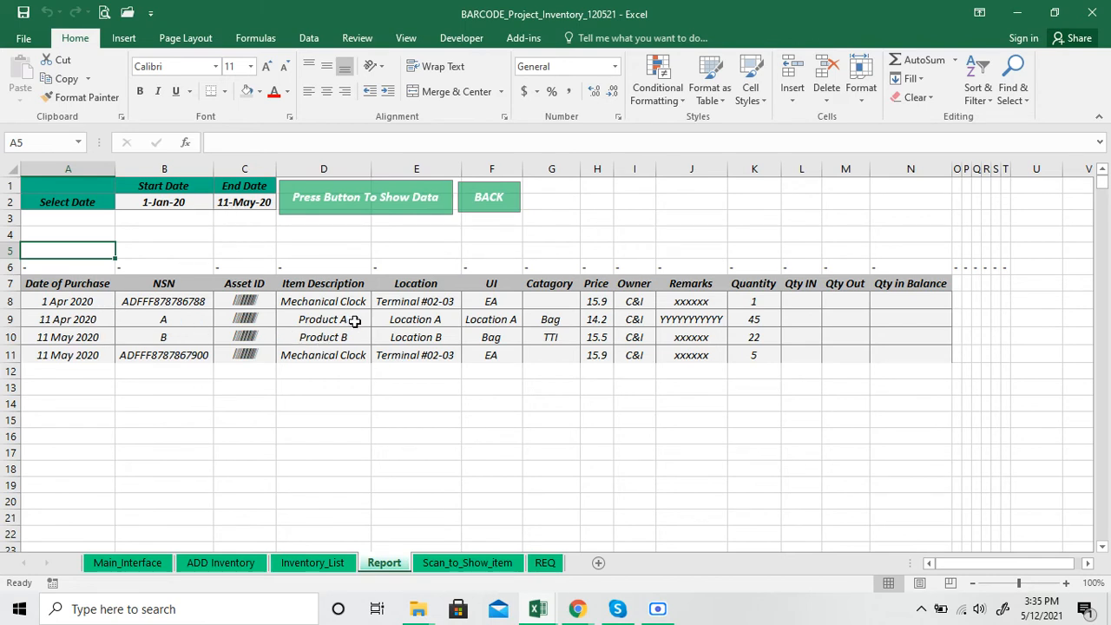
Set the report's Start Date to 5/1/2020, show the data again and check the purchase dates of the listed records
{"action": "left_click", "coordinate": [189, 200]}
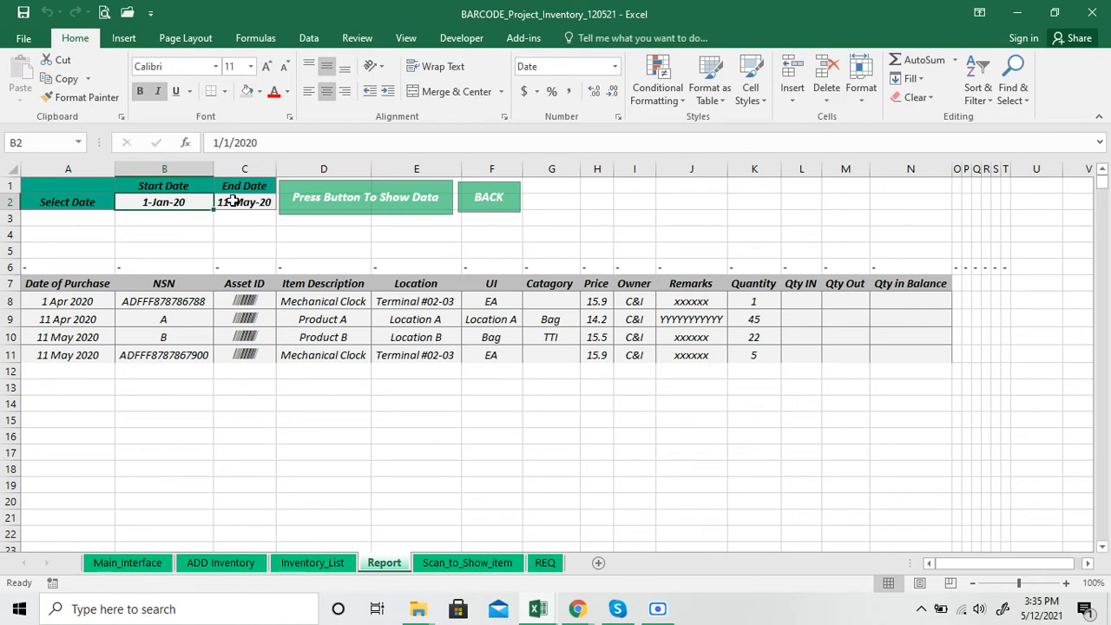
{"action": "left_click", "coordinate": [232, 201]}
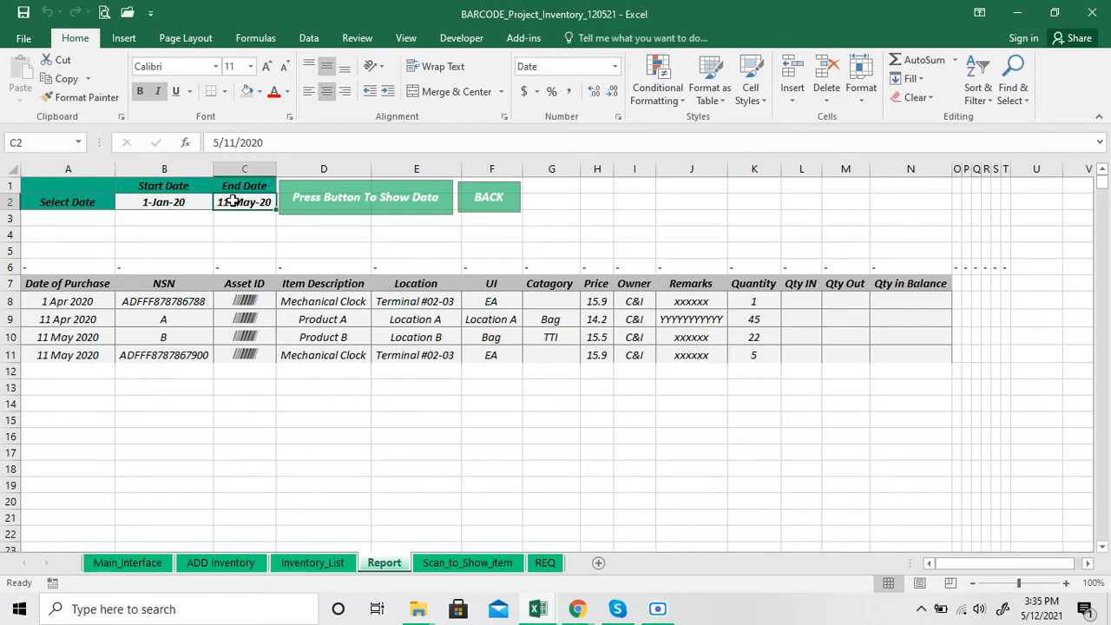
{"action": "left_click", "coordinate": [185, 202]}
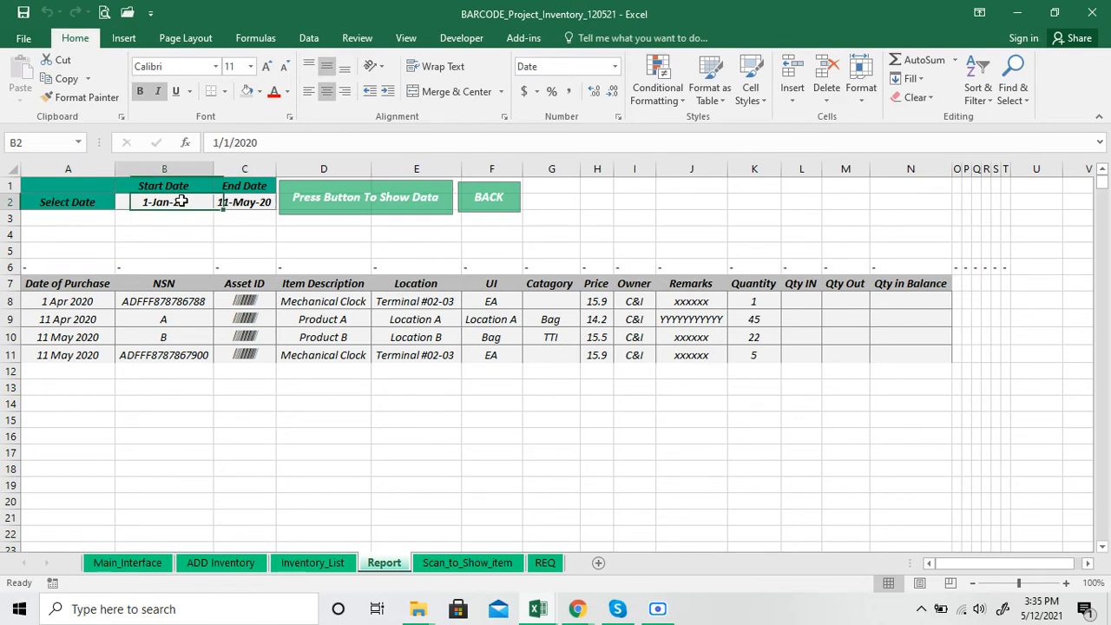
{"action": "left_click", "coordinate": [222, 142]}
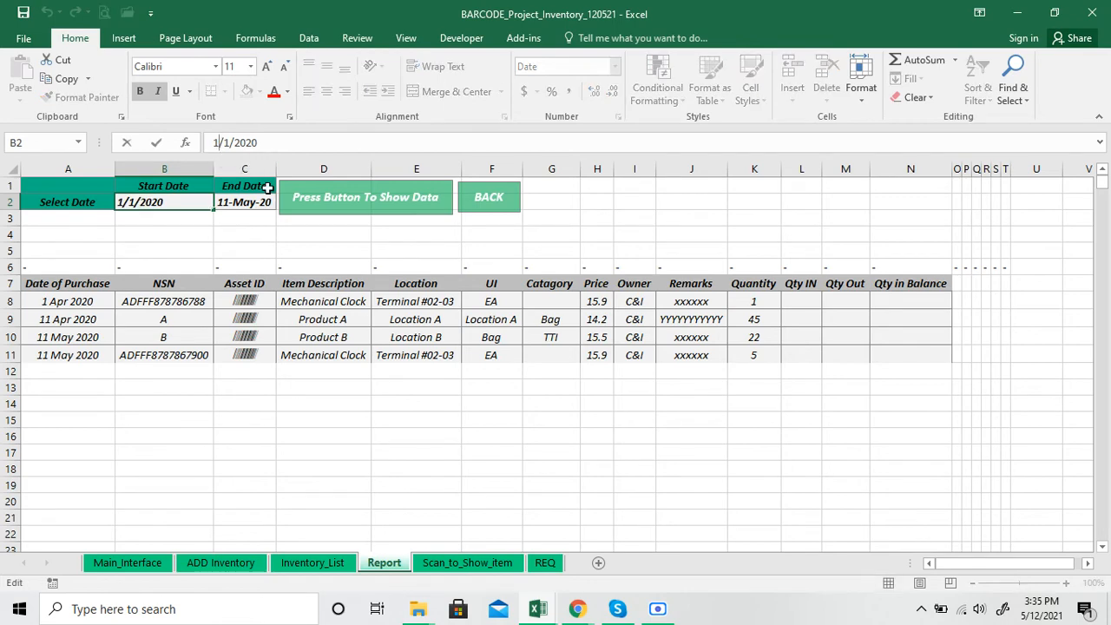
{"action": "key", "text": "BackSpace"}
{"action": "type", "text": "5"}
{"action": "key", "text": "Return"}
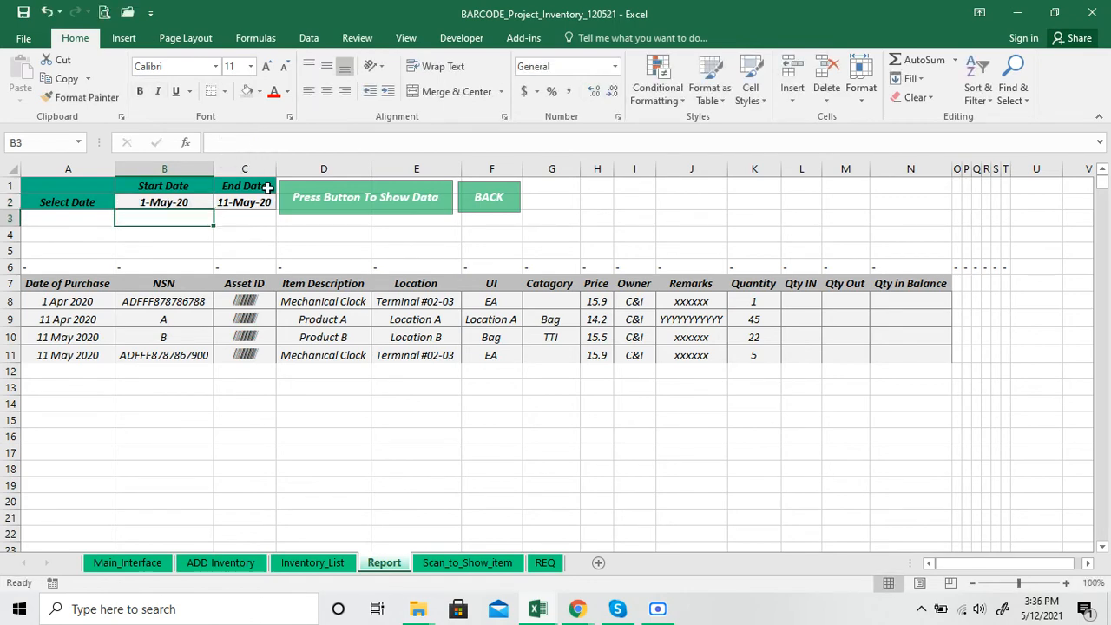
{"action": "left_click", "coordinate": [375, 198]}
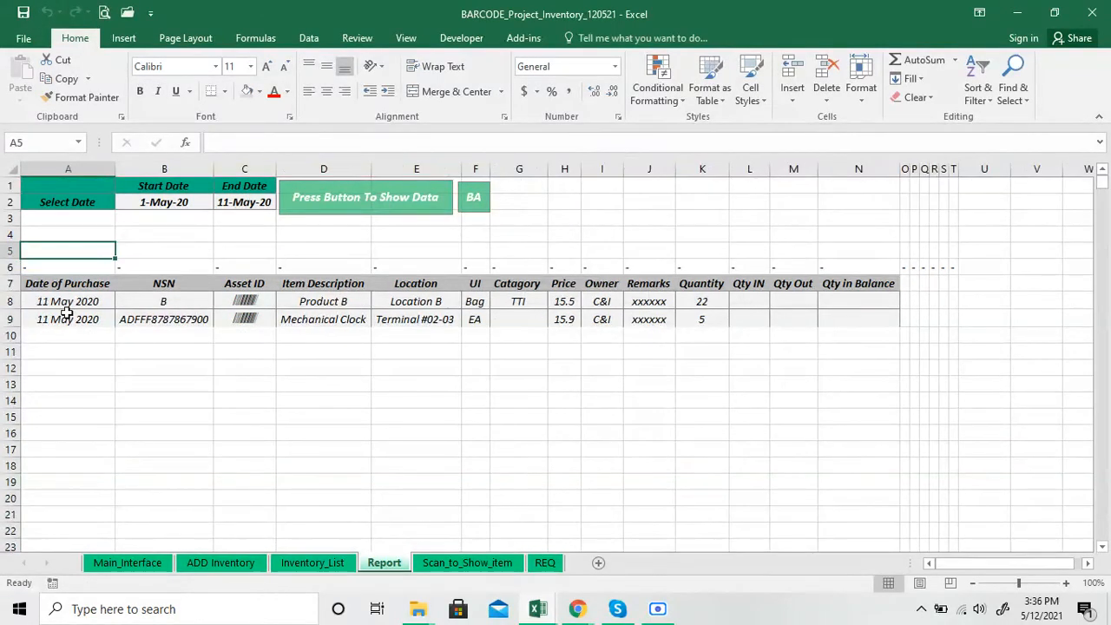
{"action": "left_click", "coordinate": [66, 304]}
{"action": "left_click", "coordinate": [67, 320]}
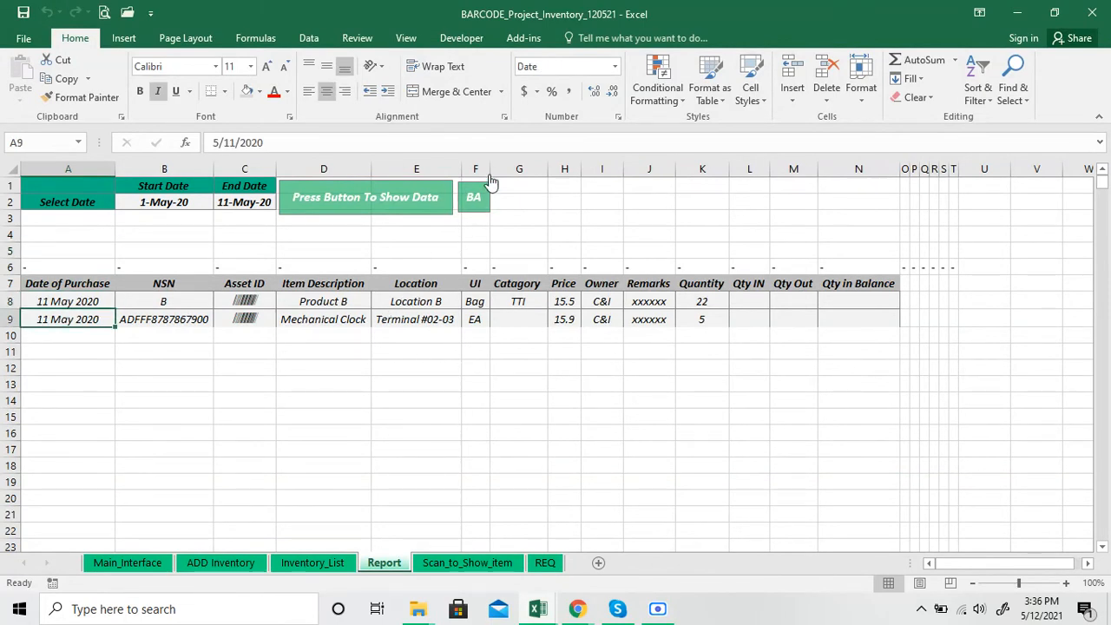
Widen the Report sheet's BACK button so its full label fits, and use it to return to the dashboard
{"action": "left_click", "coordinate": [475, 204], "text": "ctrl"}
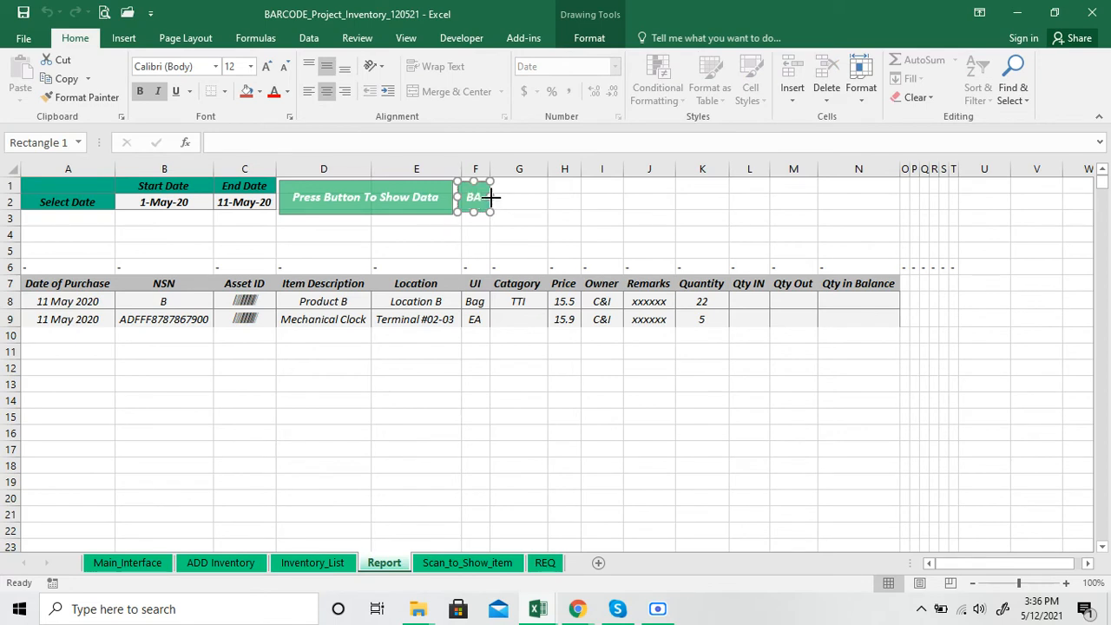
{"action": "left_click_drag", "start_coordinate": [491, 197], "coordinate": [525, 197]}
{"action": "left_click", "coordinate": [496, 234]}
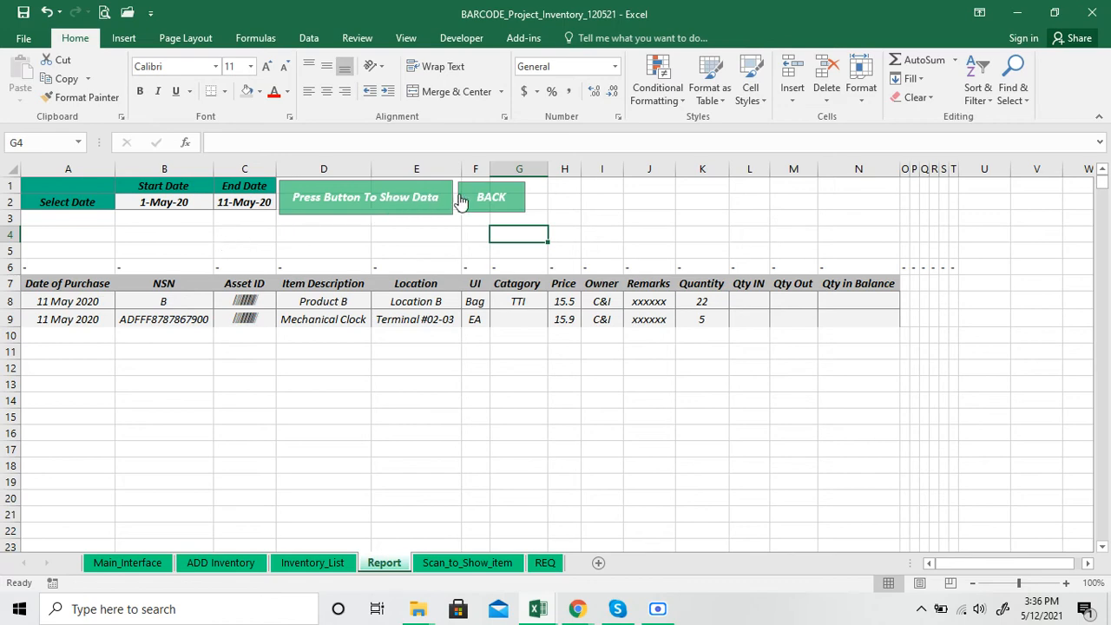
{"action": "left_click", "coordinate": [475, 200]}
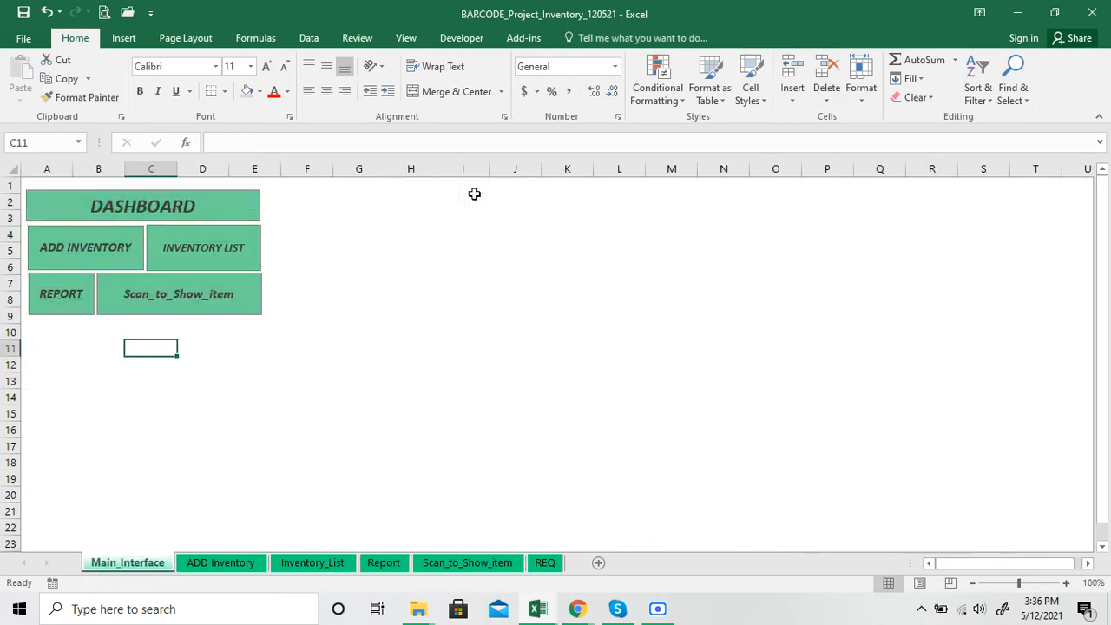
Open the Scan_to_Show_item sheet from the dashboard and look up the item with barcode serial b
{"action": "left_click", "coordinate": [201, 301]}
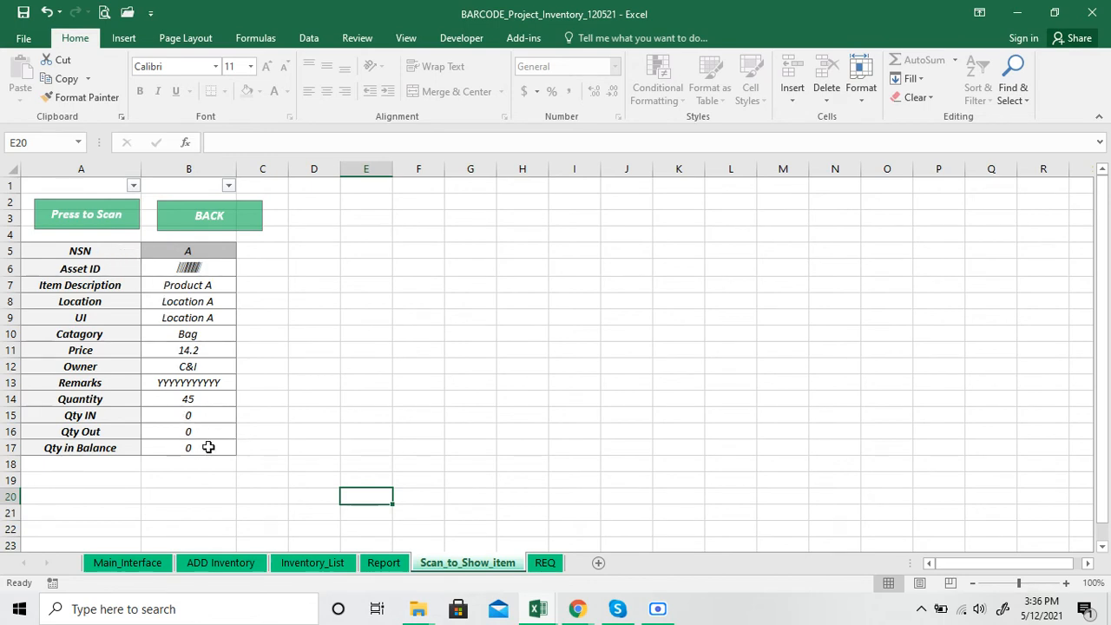
{"action": "left_click", "coordinate": [101, 219]}
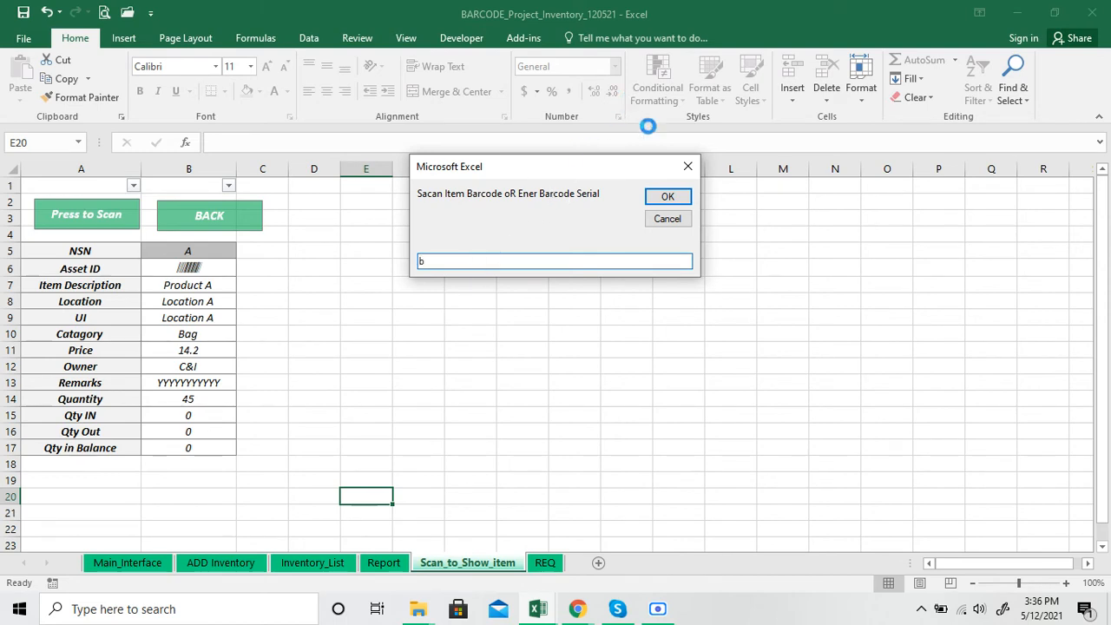
{"action": "left_click", "coordinate": [666, 196]}
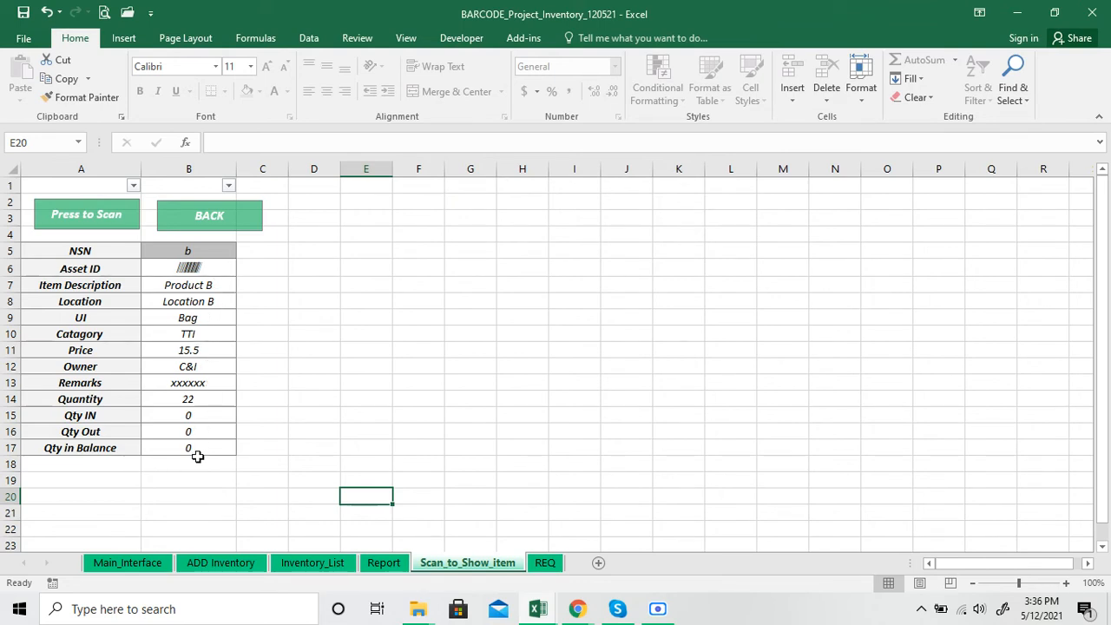
Copy the NSN of the last item in the Inventory_List sheet, cell B6, without changing the cell
{"action": "left_click", "coordinate": [231, 563]}
{"action": "left_click", "coordinate": [292, 569]}
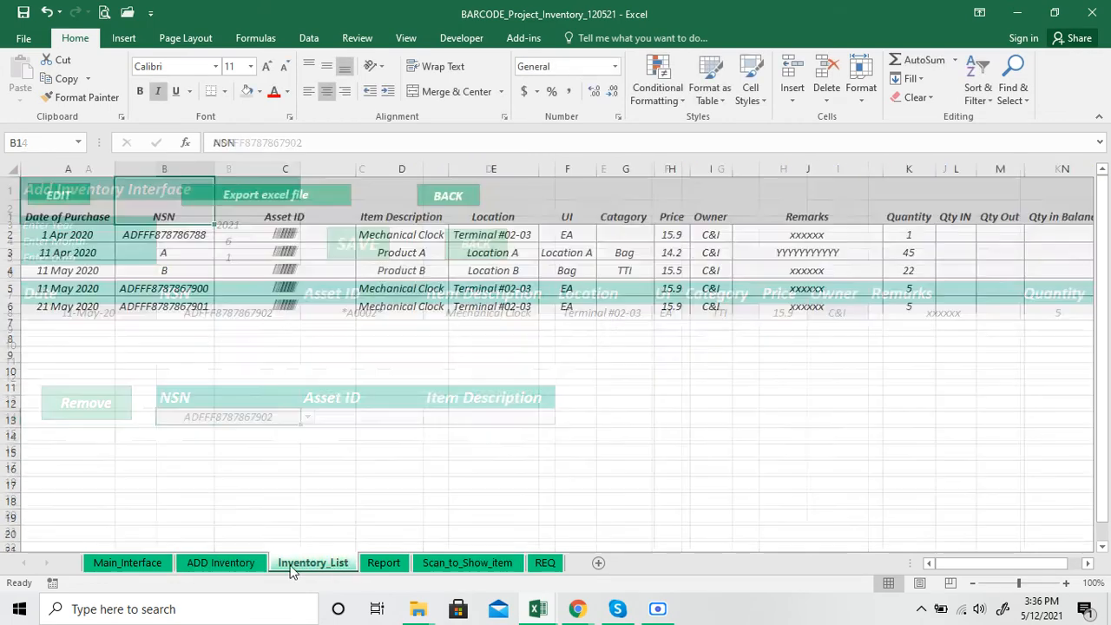
{"action": "left_click", "coordinate": [192, 307]}
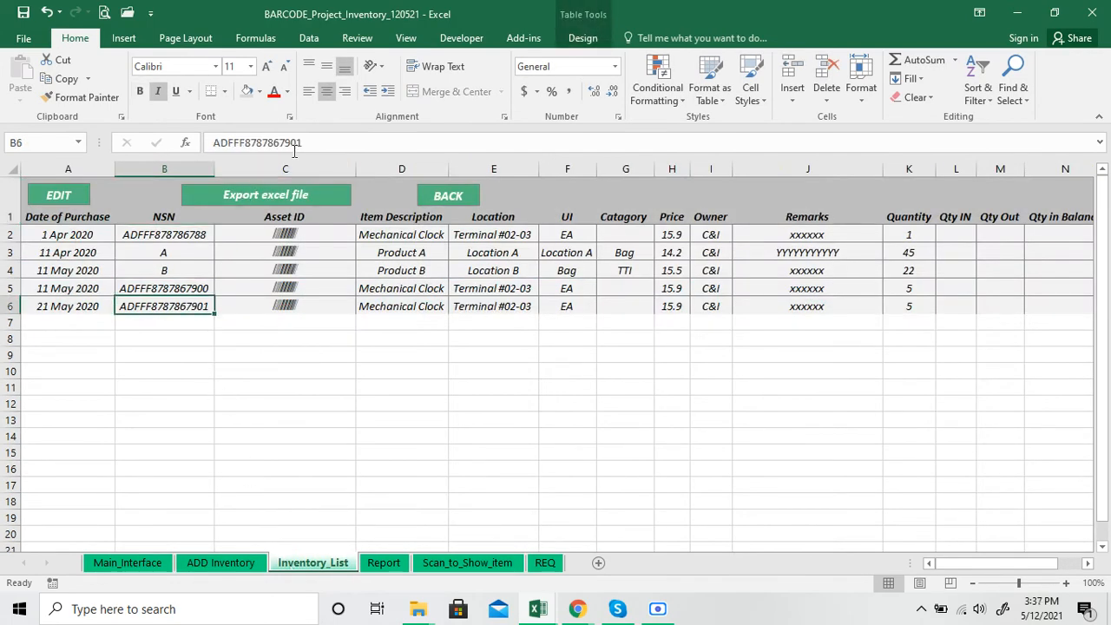
{"action": "left_click_drag", "start_coordinate": [312, 143], "coordinate": [212, 142]}
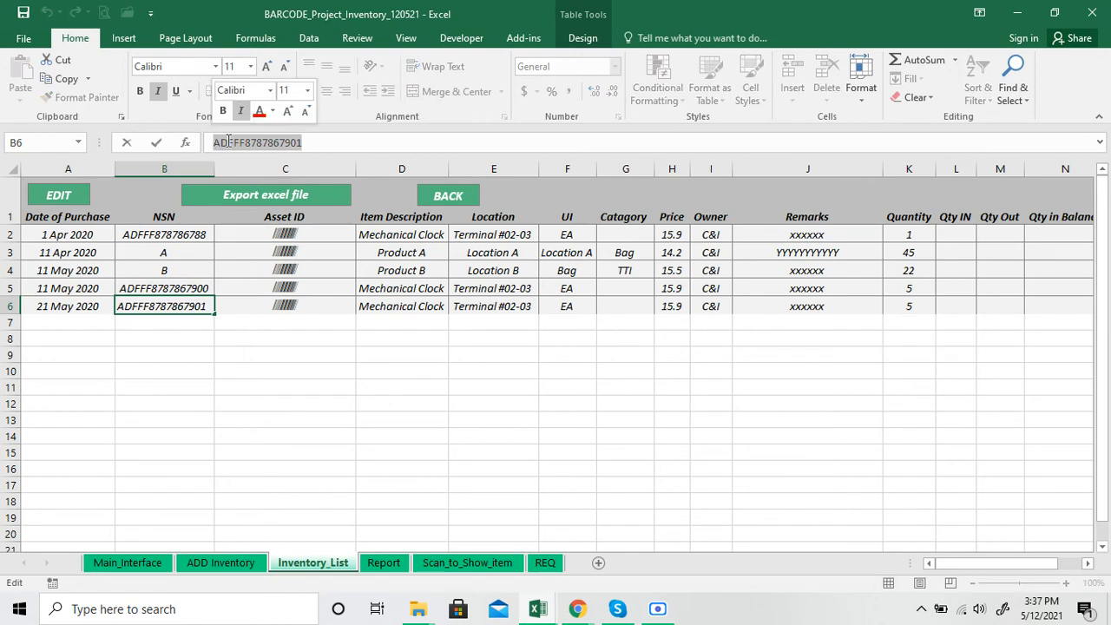
{"action": "right_click", "coordinate": [227, 142]}
{"action": "left_click", "coordinate": [261, 165]}
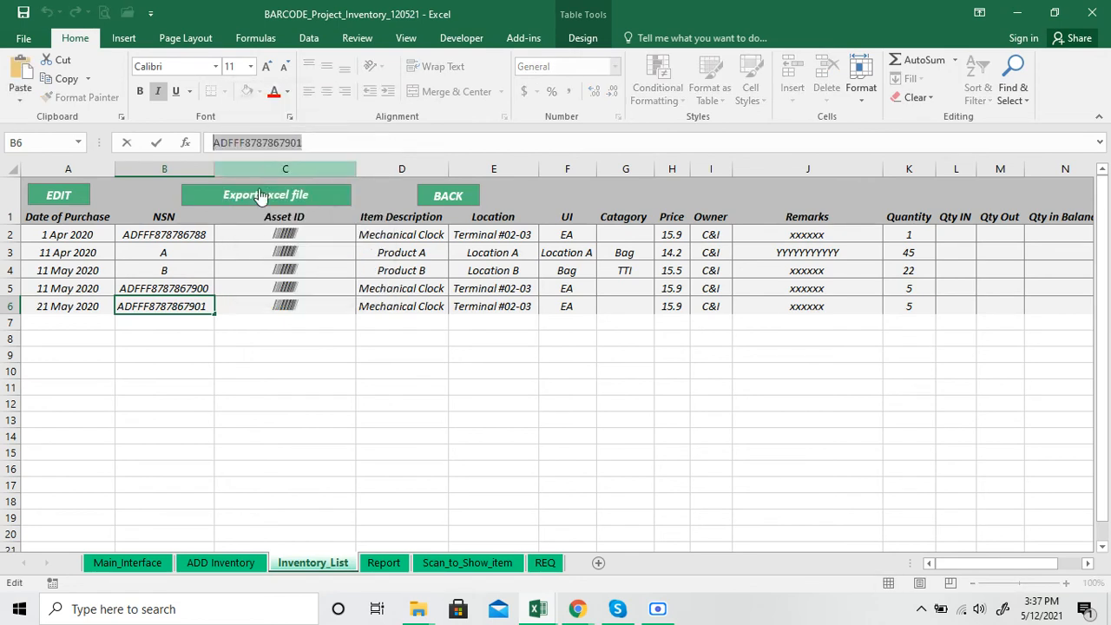
{"action": "left_click", "coordinate": [187, 376]}
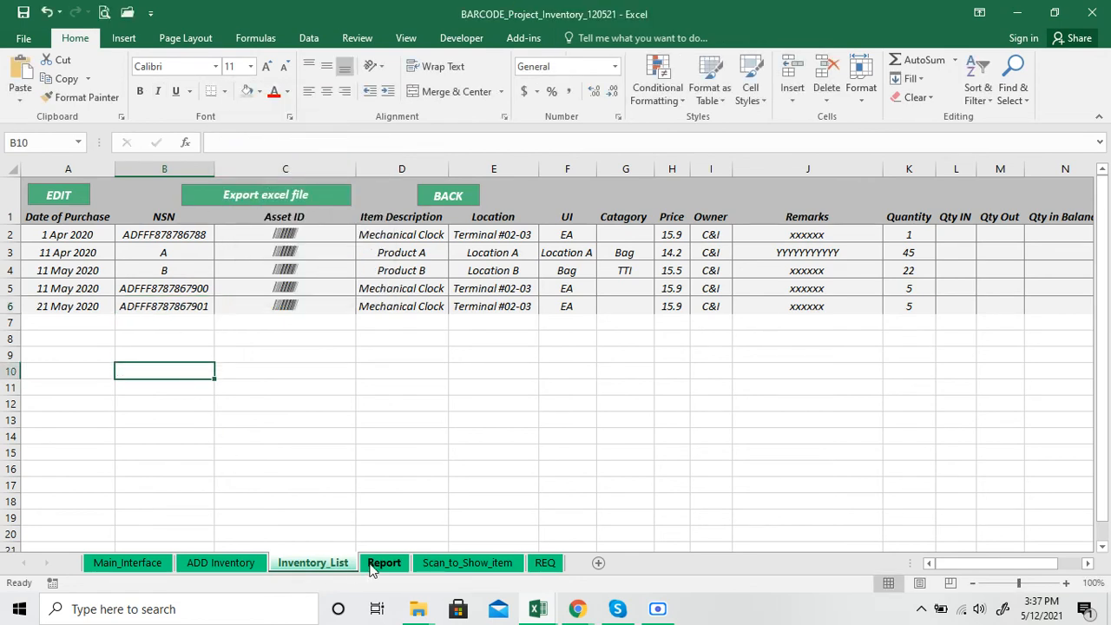
Look up the copied NSN on the Scan_to_Show_item sheet by pasting it as the barcode serial
{"action": "left_click", "coordinate": [432, 565]}
{"action": "left_click", "coordinate": [119, 205]}
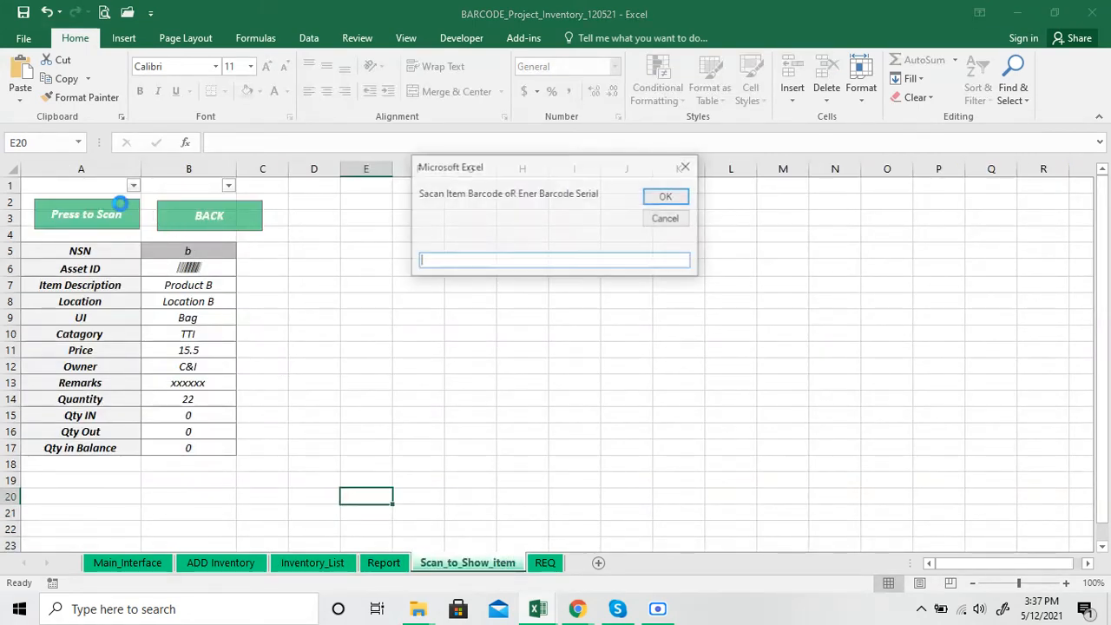
{"action": "right_click", "coordinate": [437, 265]}
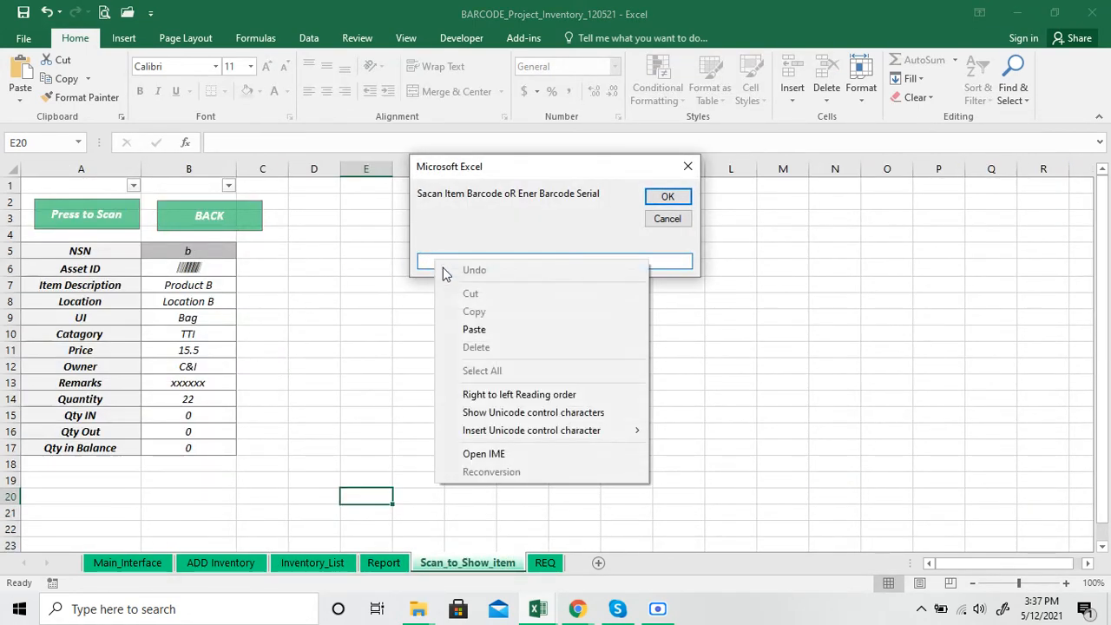
{"action": "left_click", "coordinate": [480, 329]}
{"action": "left_click", "coordinate": [662, 201]}
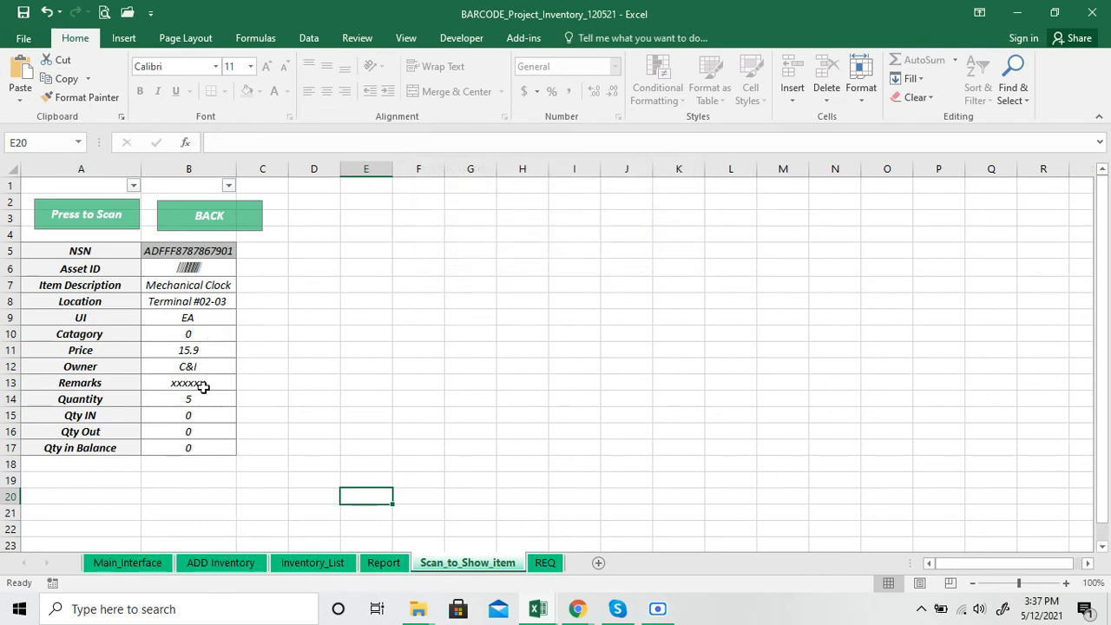
{"action": "left_click", "coordinate": [283, 270]}
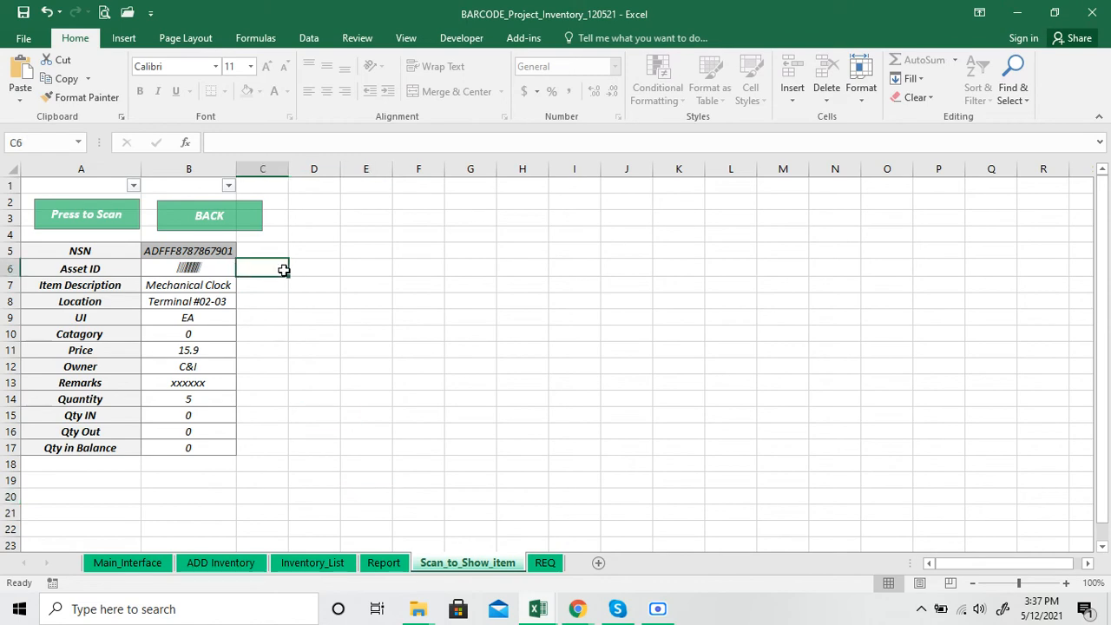
Unprotect the Scan_to_Show_item sheet with its password and widen column B so the full NSN fits
{"action": "left_click", "coordinate": [359, 40]}
{"action": "left_click", "coordinate": [494, 83]}
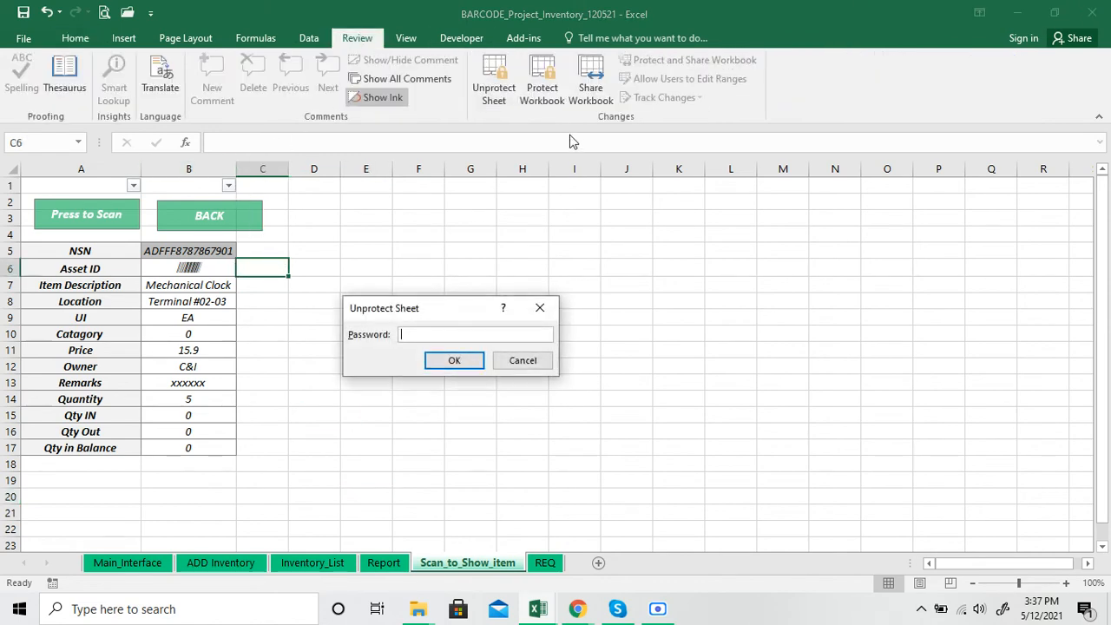
{"action": "type", "text": "1"}
{"action": "key", "text": "Return"}
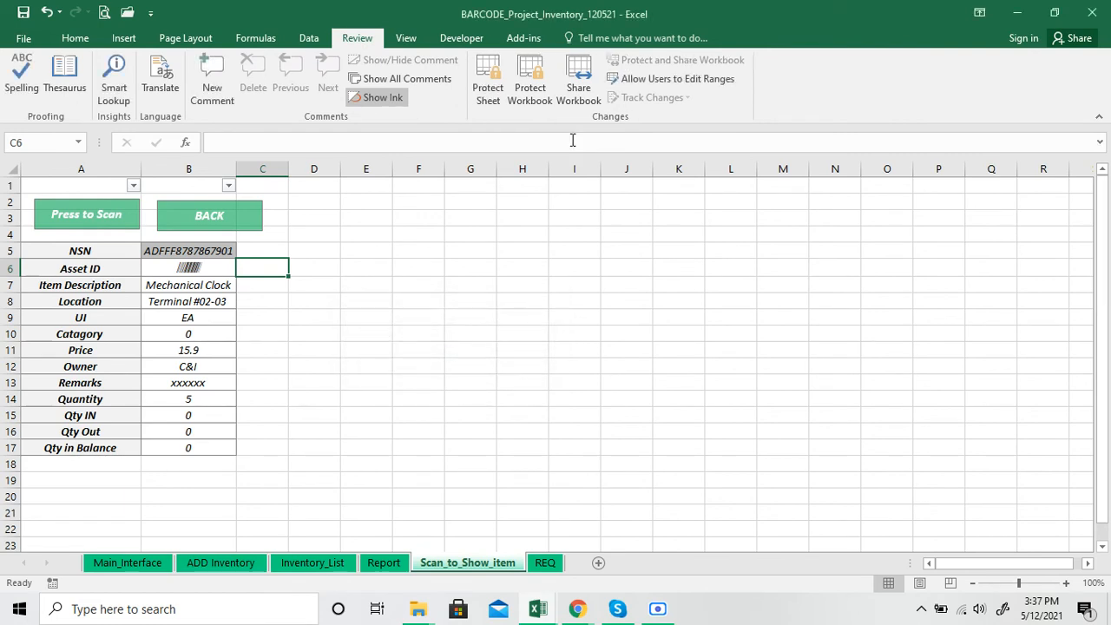
{"action": "left_click_drag", "start_coordinate": [238, 168], "coordinate": [363, 167]}
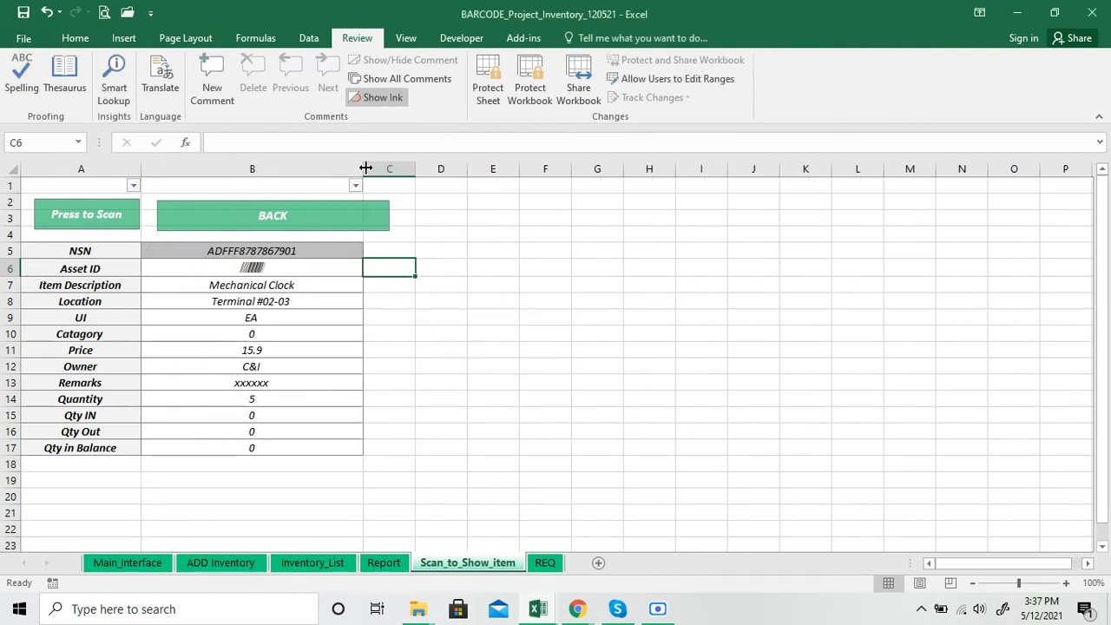
Protect the Scan_to_Show_item sheet again, entering and confirming the sheet password with the default permissions
{"action": "left_click", "coordinate": [486, 87]}
{"action": "type", "text": "1"}
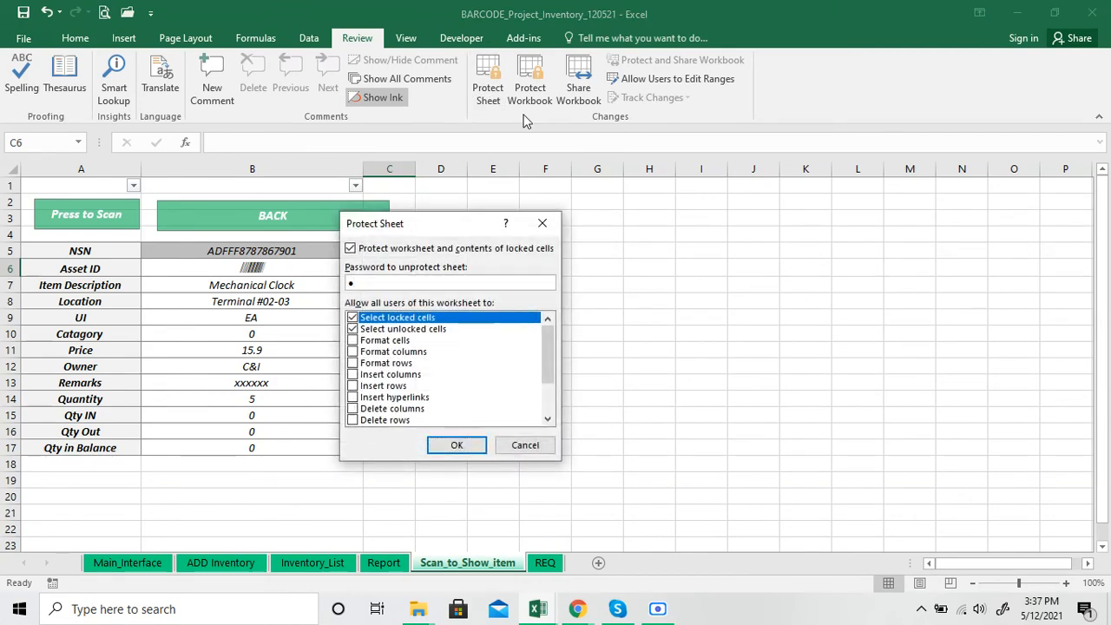
{"action": "key", "text": "Return"}
{"action": "type", "text": "1"}
{"action": "key", "text": "Return"}
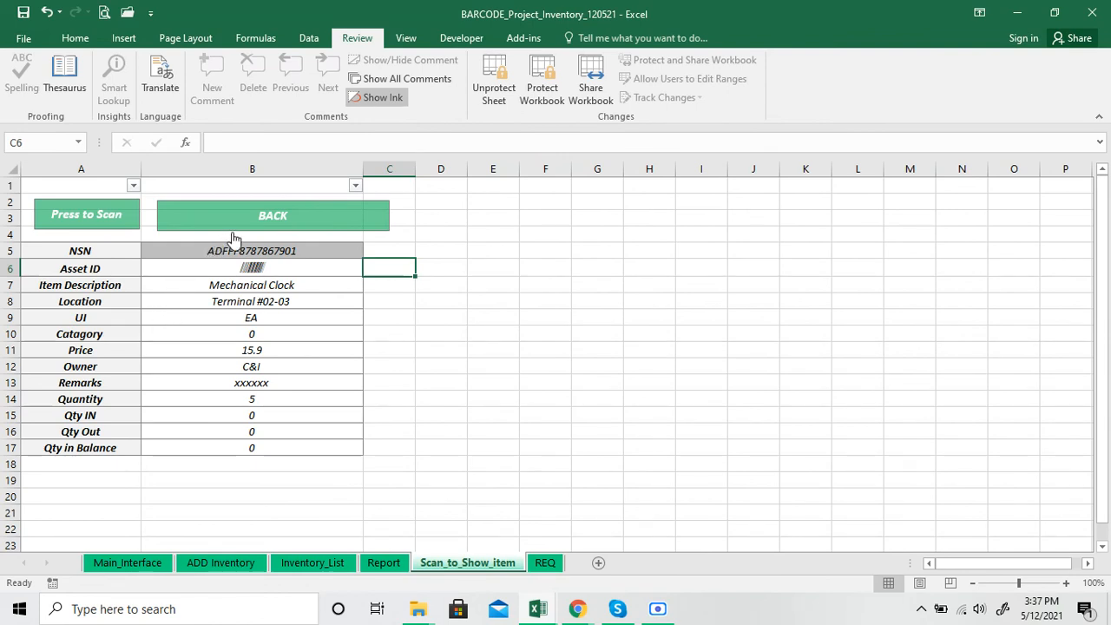
Examine the scanned item's details and lookup formulas, from NSN and Asset ID down to Location and Catagory
{"action": "left_click", "coordinate": [265, 288]}
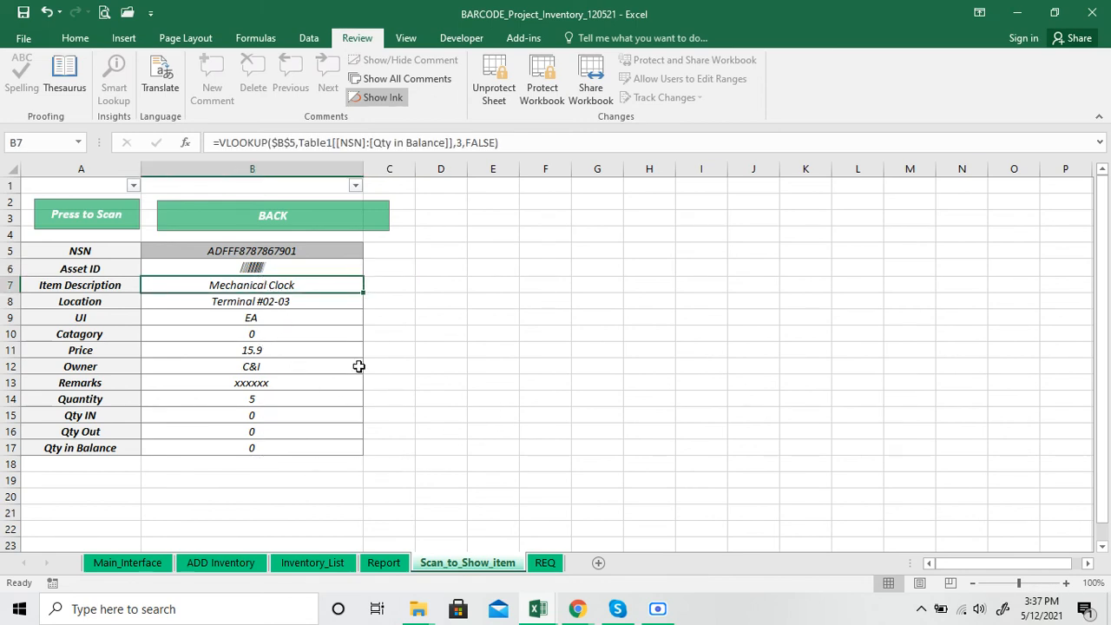
{"action": "left_click", "coordinate": [474, 332]}
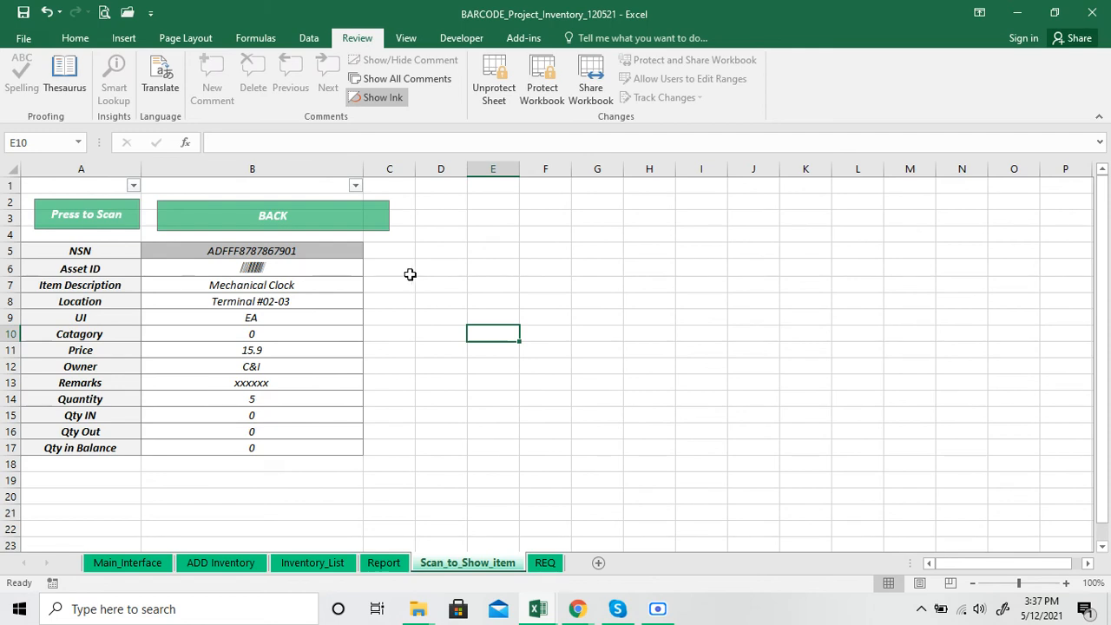
{"action": "left_click", "coordinate": [101, 252]}
{"action": "left_click", "coordinate": [181, 251]}
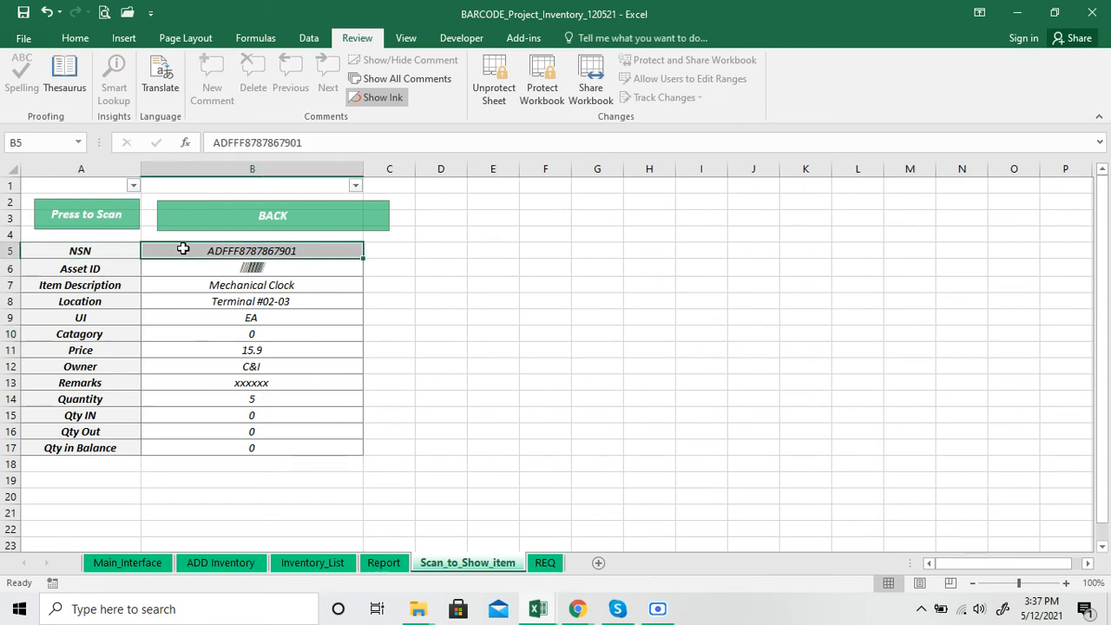
{"action": "left_click", "coordinate": [192, 270]}
{"action": "left_click", "coordinate": [198, 297]}
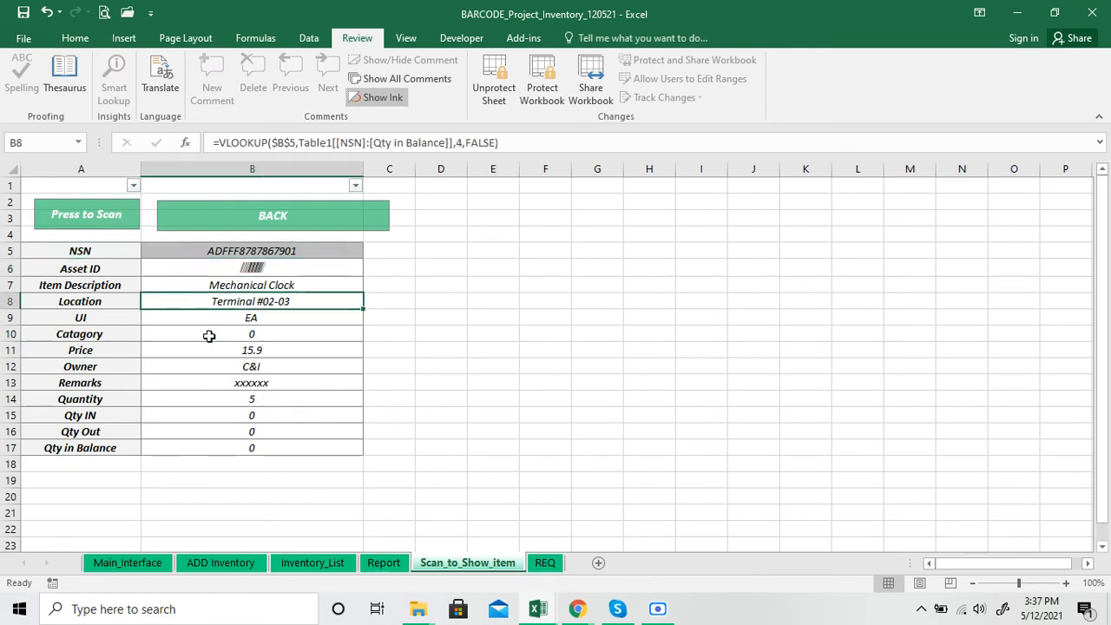
{"action": "left_click", "coordinate": [209, 336]}
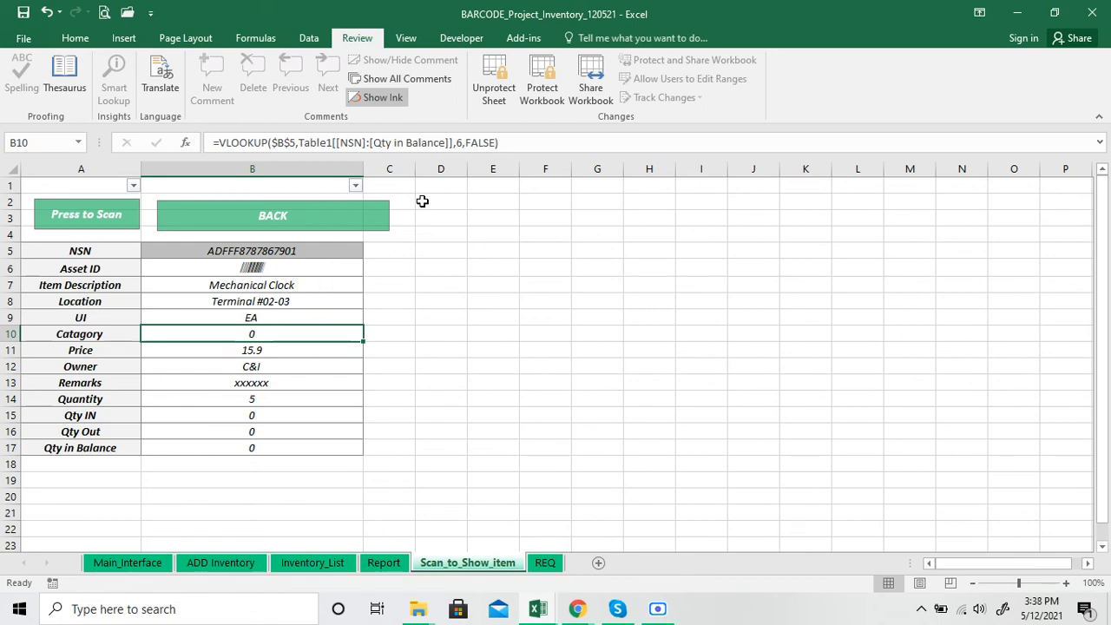
Open the REQ sheet and check which sheets of the workbook are hidden, without unhiding any
{"action": "left_click", "coordinate": [386, 563]}
{"action": "left_click", "coordinate": [545, 563]}
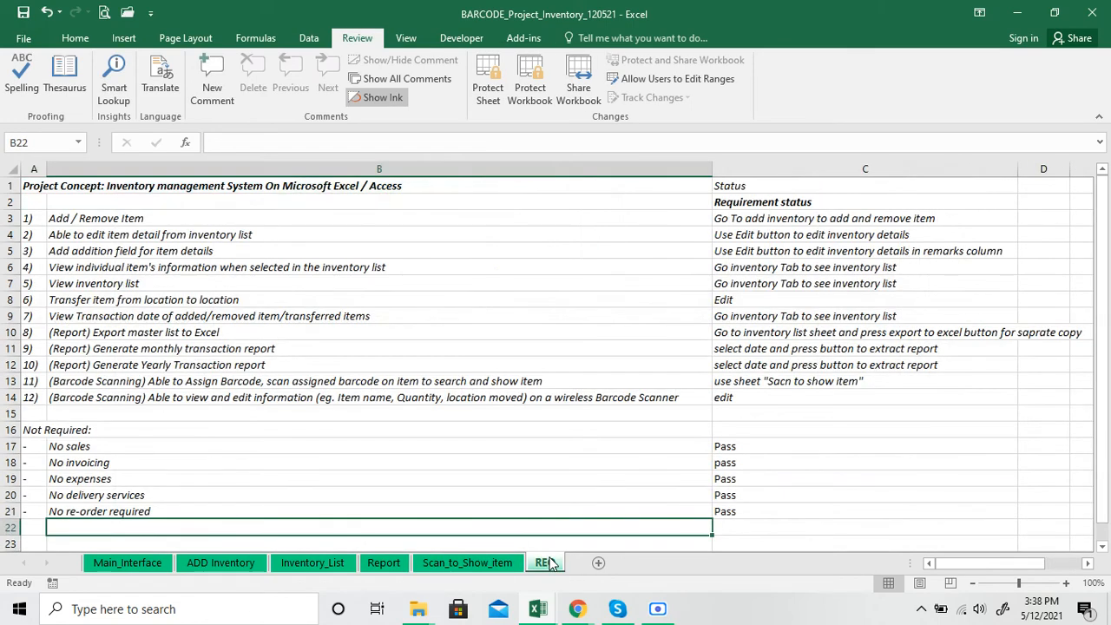
{"action": "right_click", "coordinate": [548, 563]}
{"action": "left_click", "coordinate": [566, 533]}
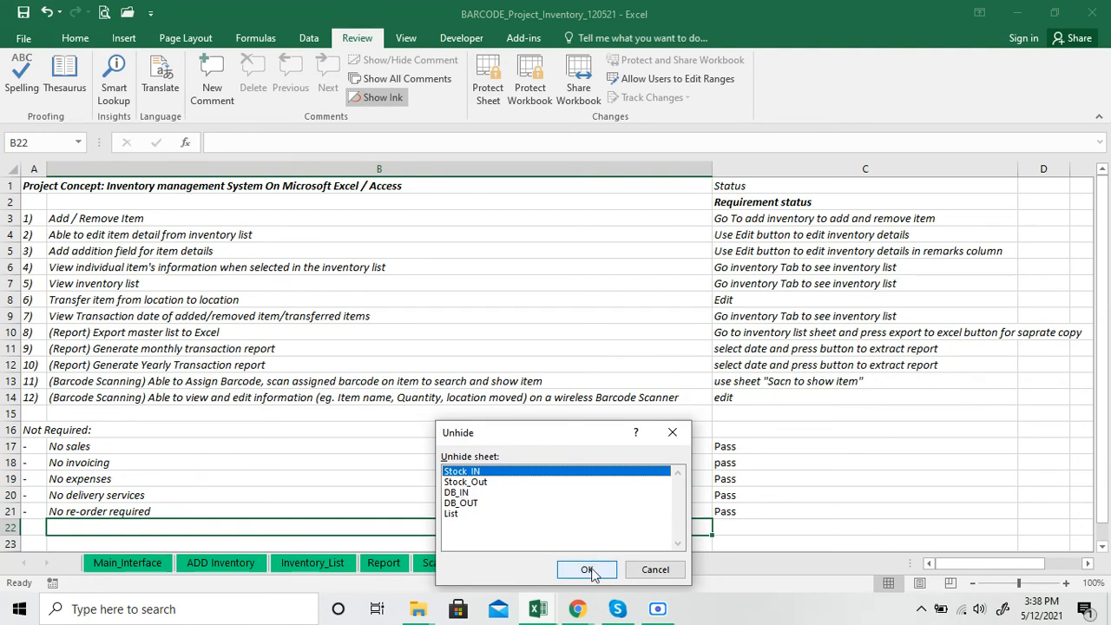
{"action": "left_click", "coordinate": [655, 569]}
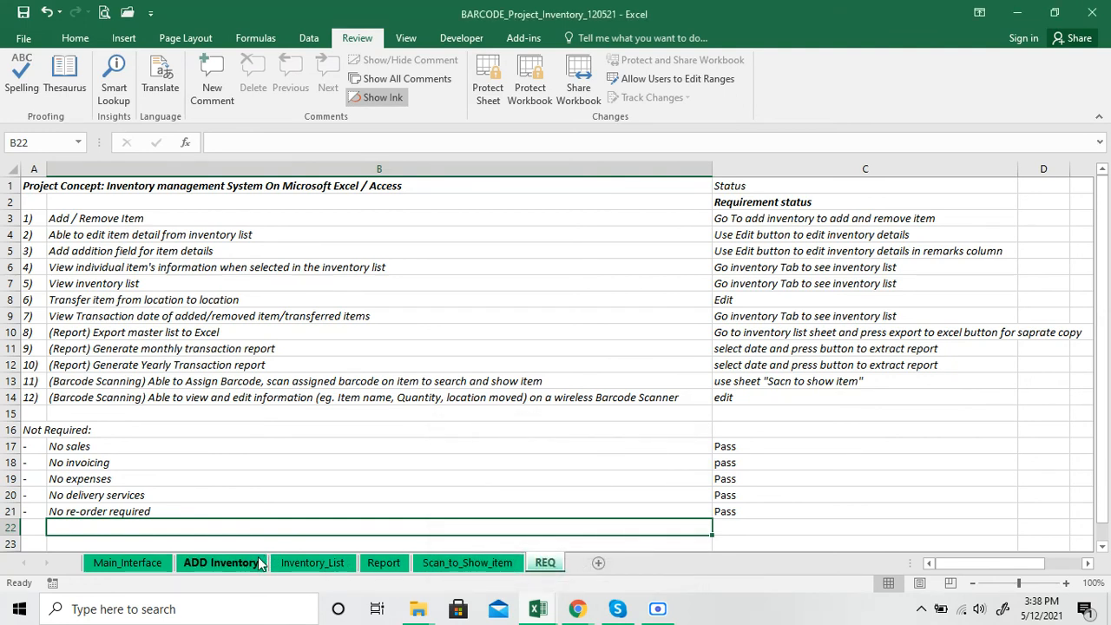
Examine the Qty IN, Qty Out and Qty in Balance columns in Inventory_List, also checking the REQ and ADD Inventory sheets
{"action": "left_click", "coordinate": [313, 563]}
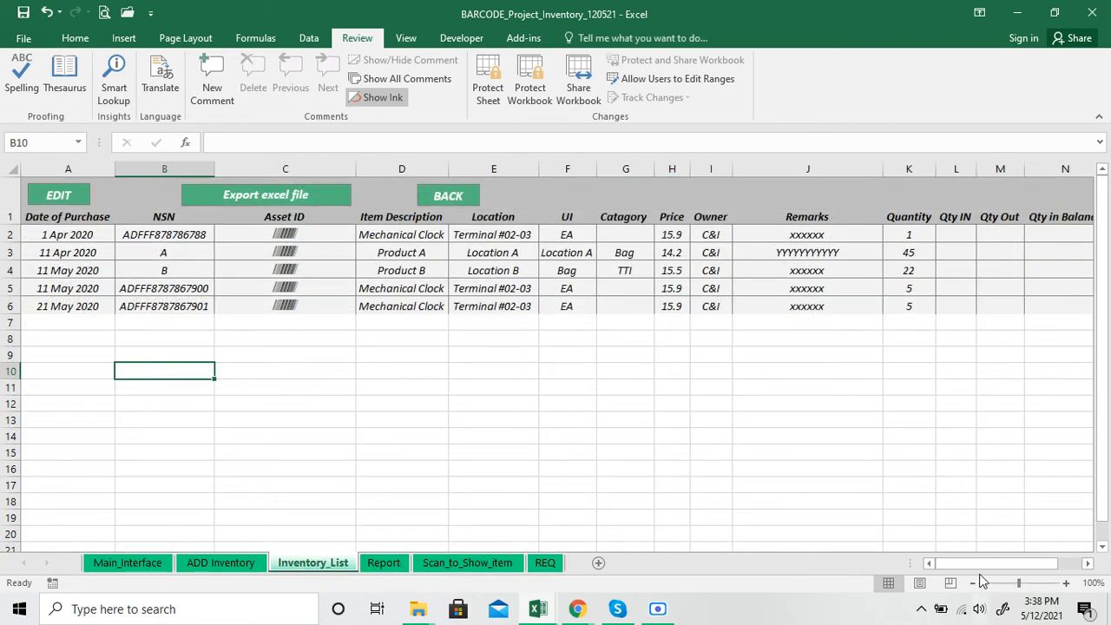
{"action": "left_click_drag", "start_coordinate": [988, 564], "coordinate": [1017, 564]}
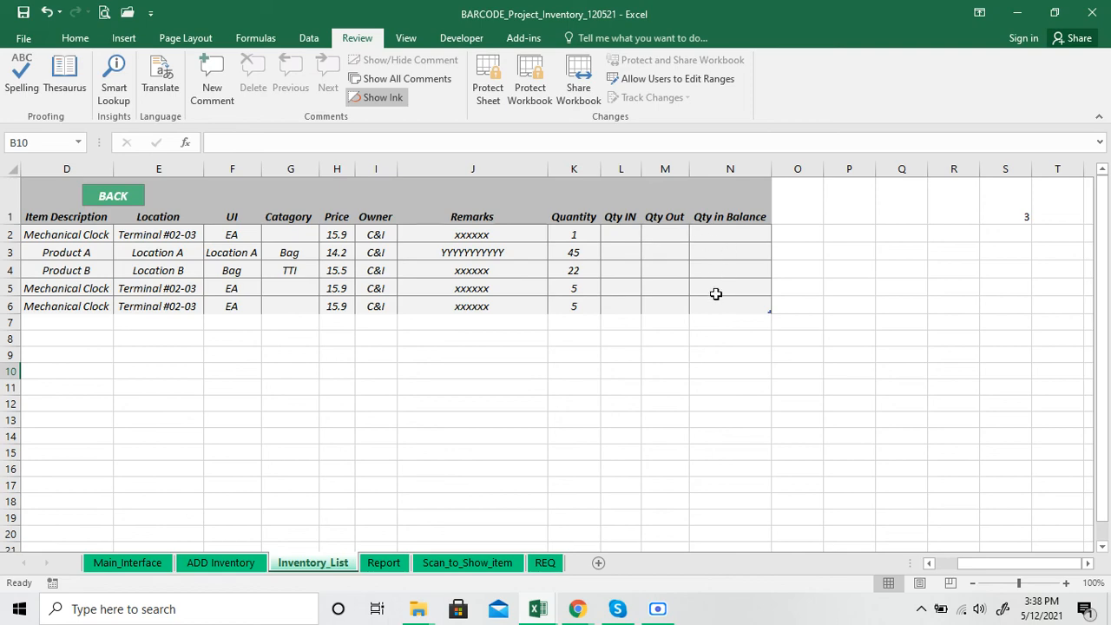
{"action": "left_click", "coordinate": [545, 562]}
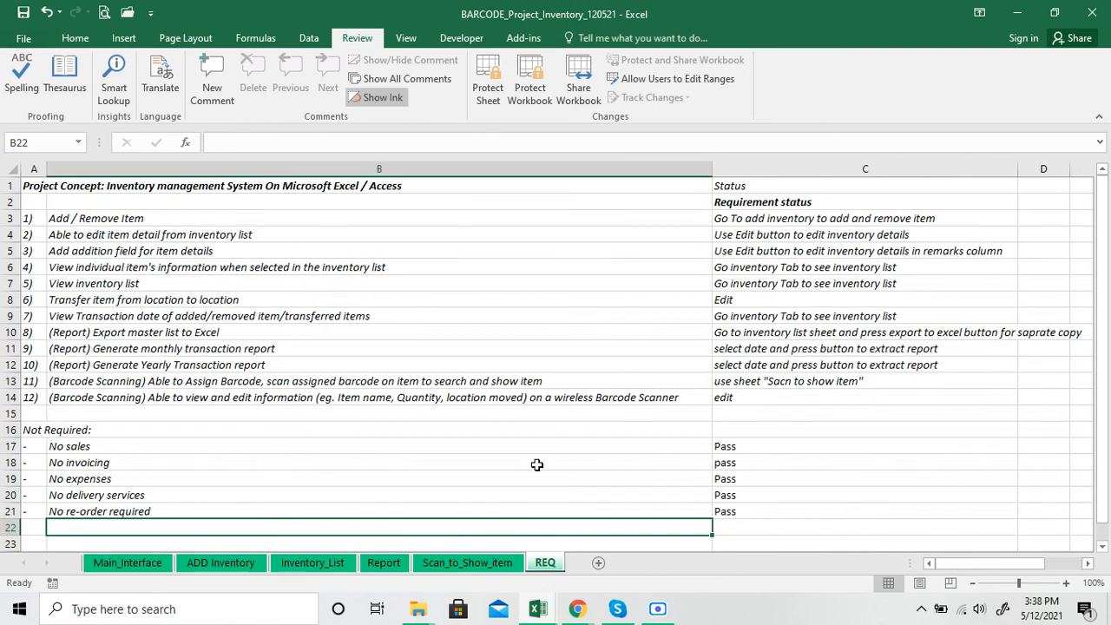
{"action": "left_click", "coordinate": [260, 563]}
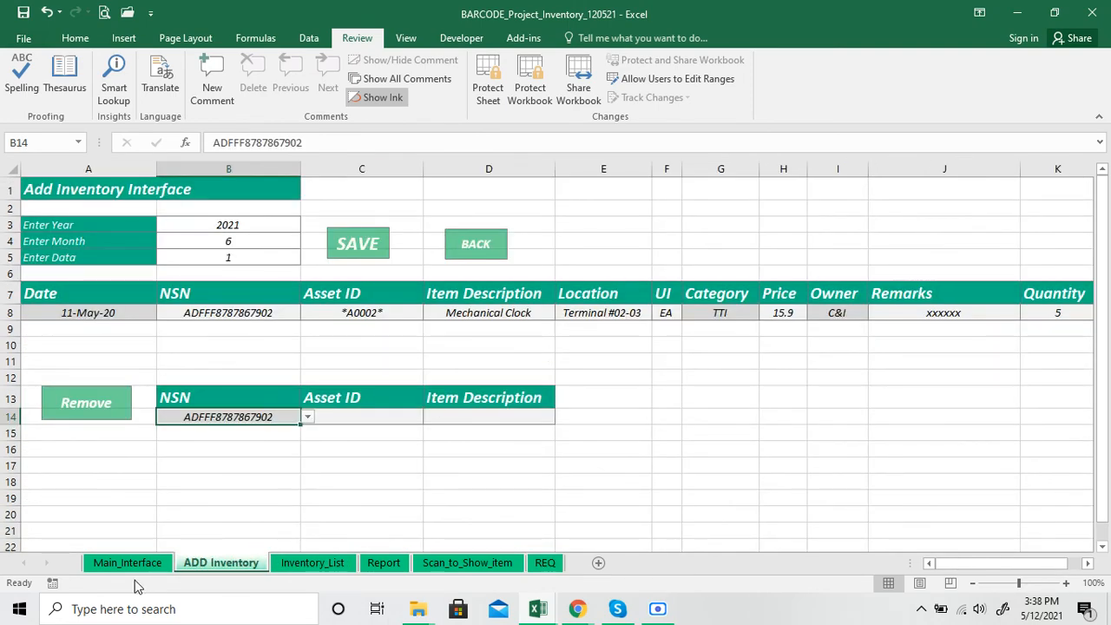
{"action": "left_click", "coordinate": [287, 564]}
{"action": "left_click_drag", "start_coordinate": [623, 234], "coordinate": [732, 300]}
{"action": "left_click", "coordinate": [665, 355]}
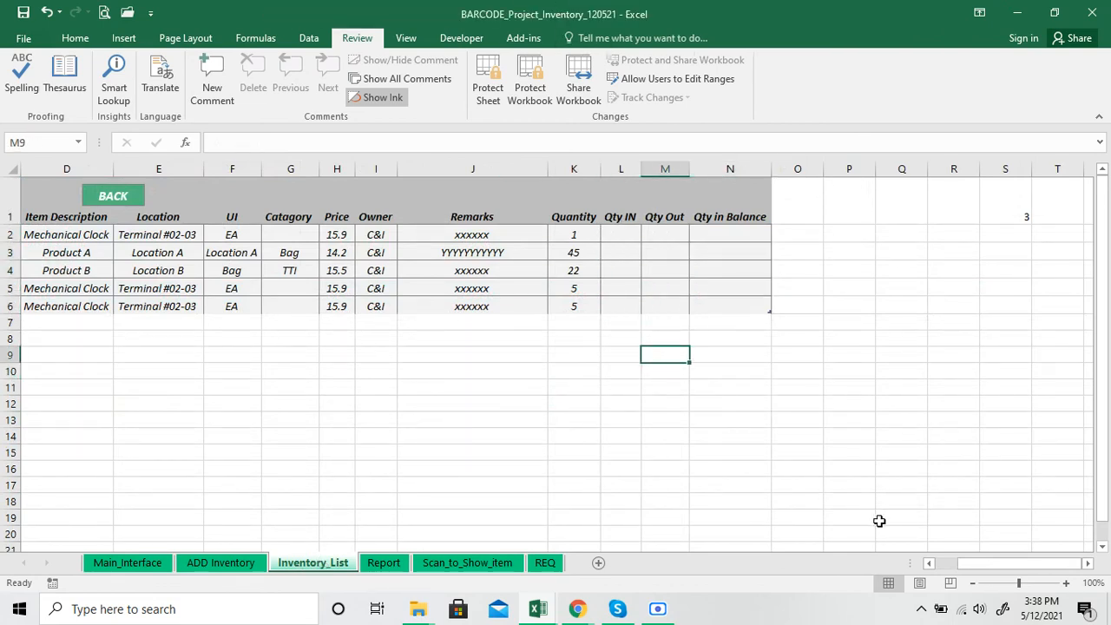
Review the Scan_to_Show_item, Report, Inventory_List and ADD Inventory sheets once more and return to Main_Interface
{"action": "left_click", "coordinate": [480, 566]}
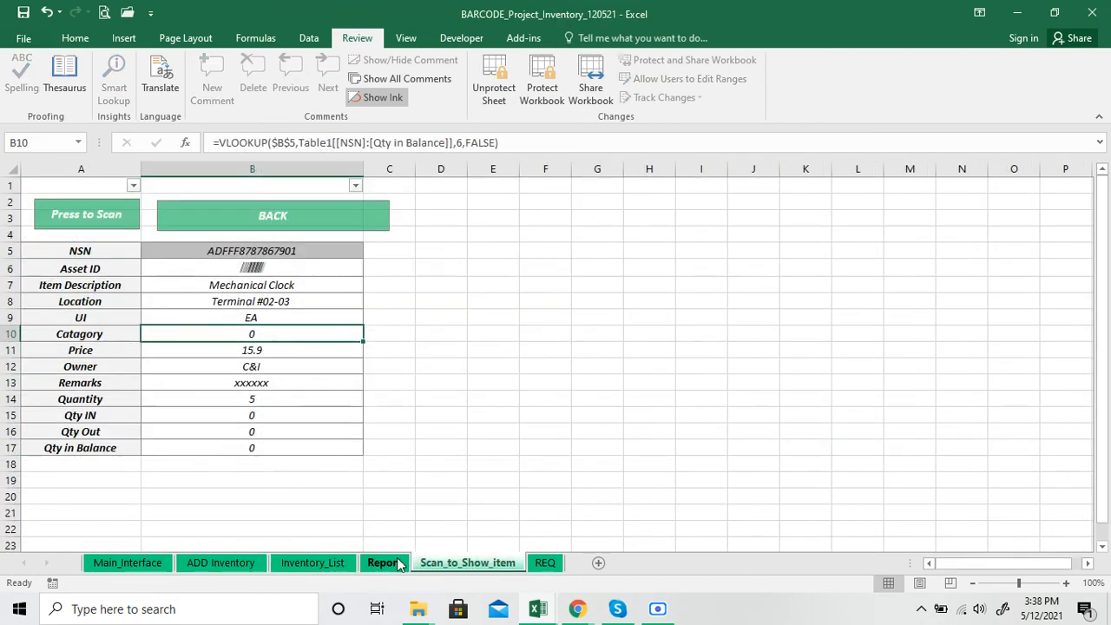
{"action": "left_click", "coordinate": [386, 563]}
{"action": "left_click", "coordinate": [316, 563]}
{"action": "left_click", "coordinate": [233, 564]}
{"action": "left_click", "coordinate": [139, 562]}
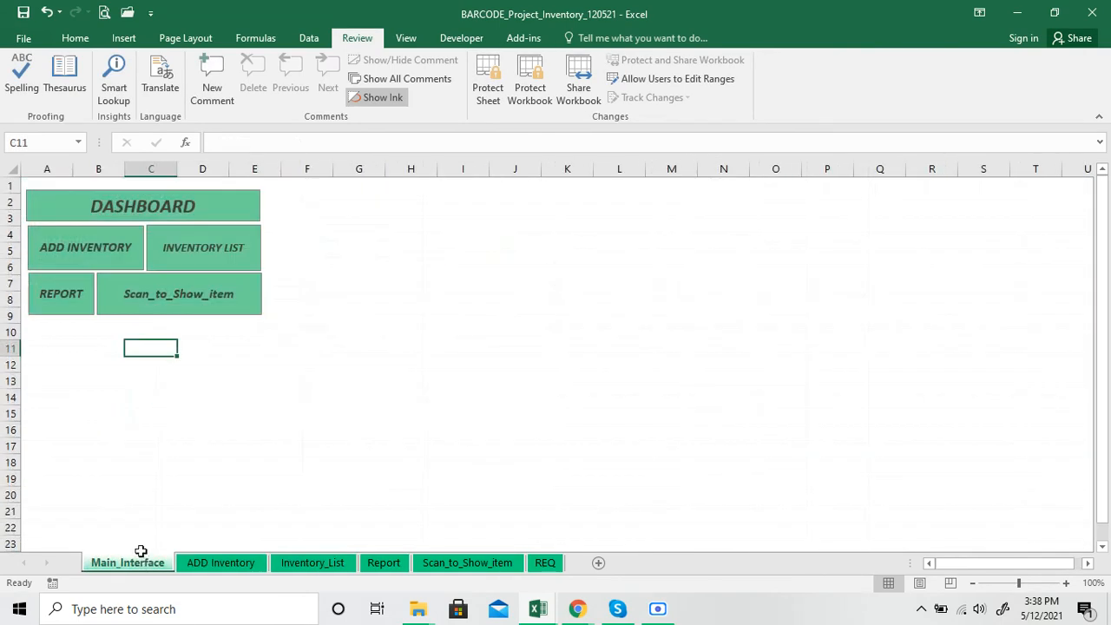
{"action": "left_click", "coordinate": [83, 390]}
{"action": "left_click", "coordinate": [54, 363]}
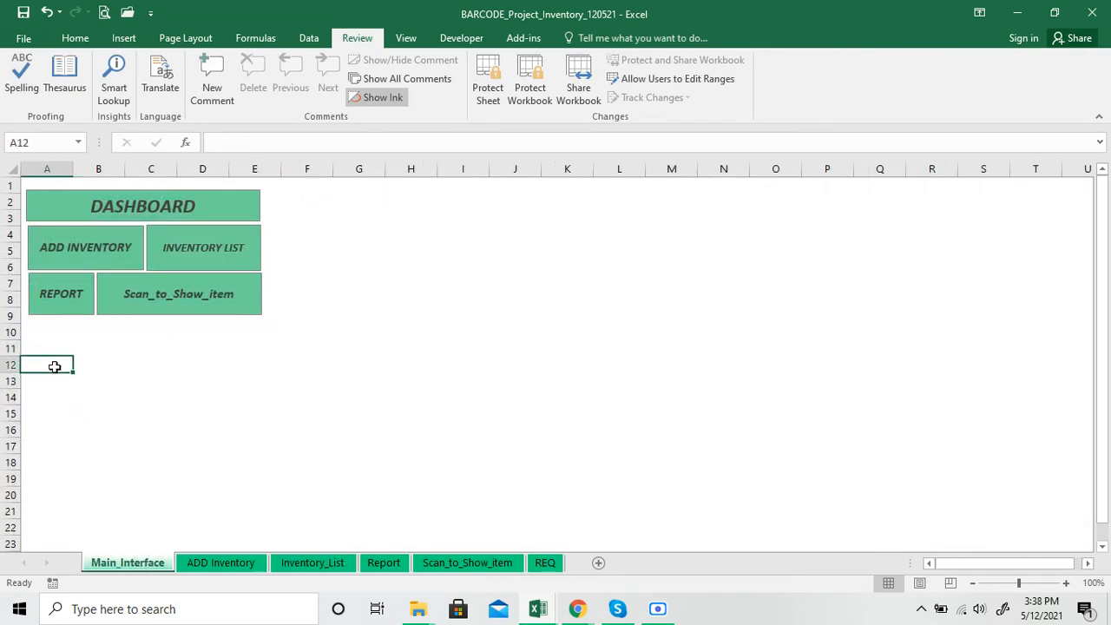
{"action": "left_click", "coordinate": [132, 352]}
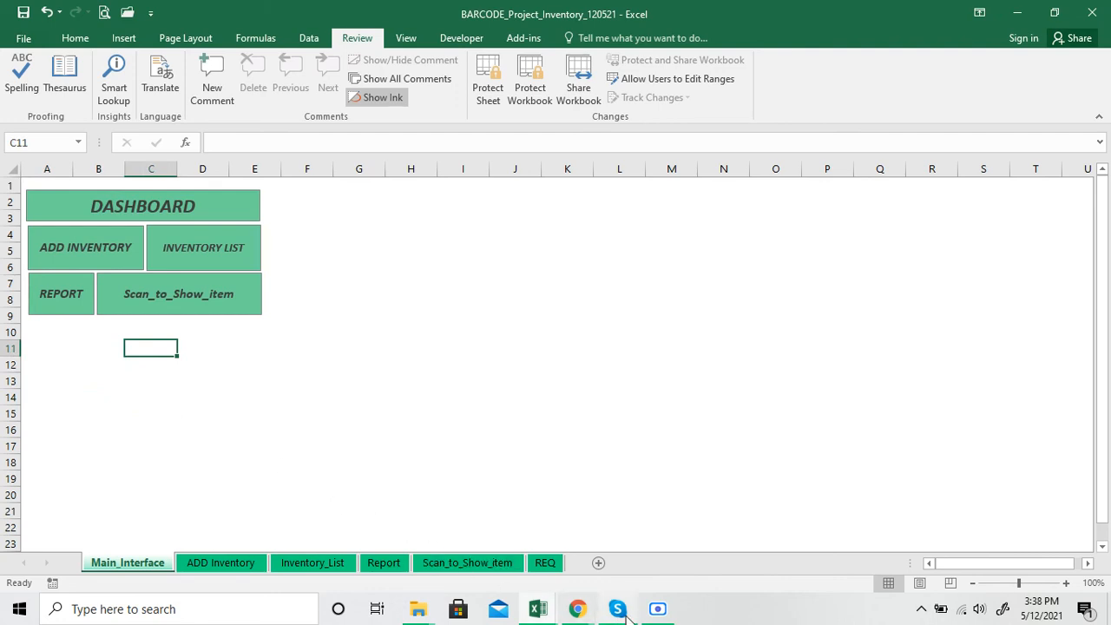
{"action": "mouse_move", "coordinate": [657, 612]}
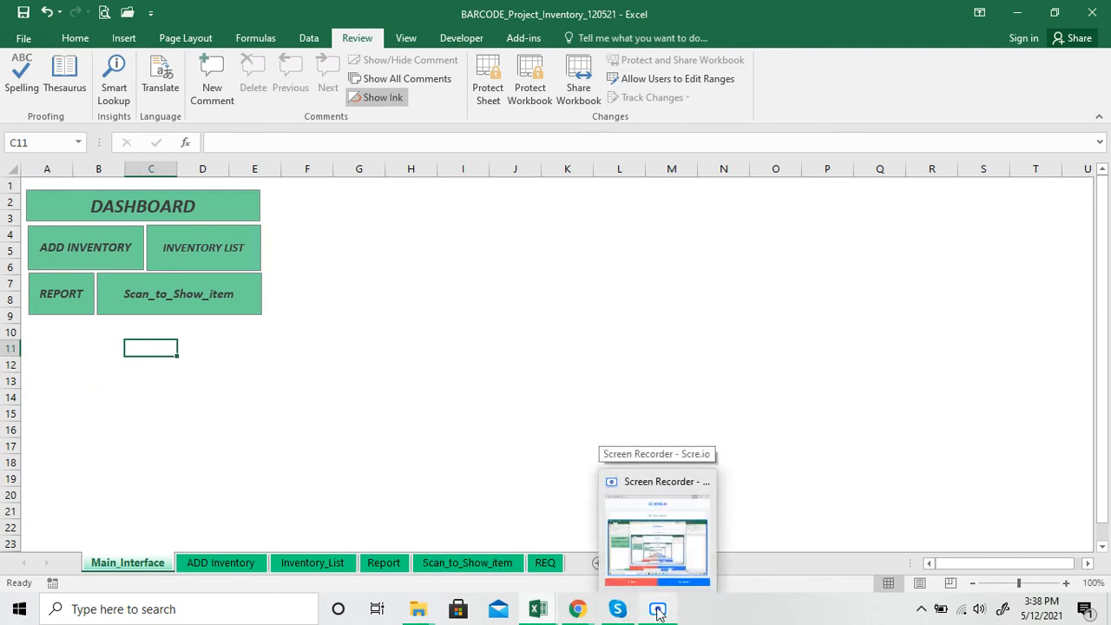
{"action": "left_click", "coordinate": [656, 568]}
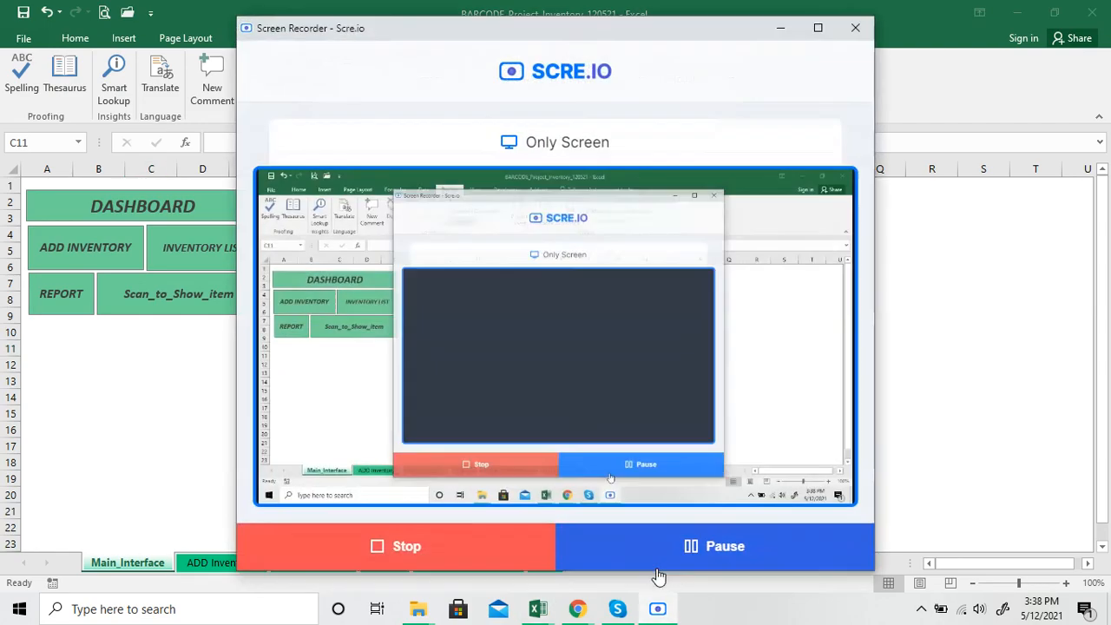